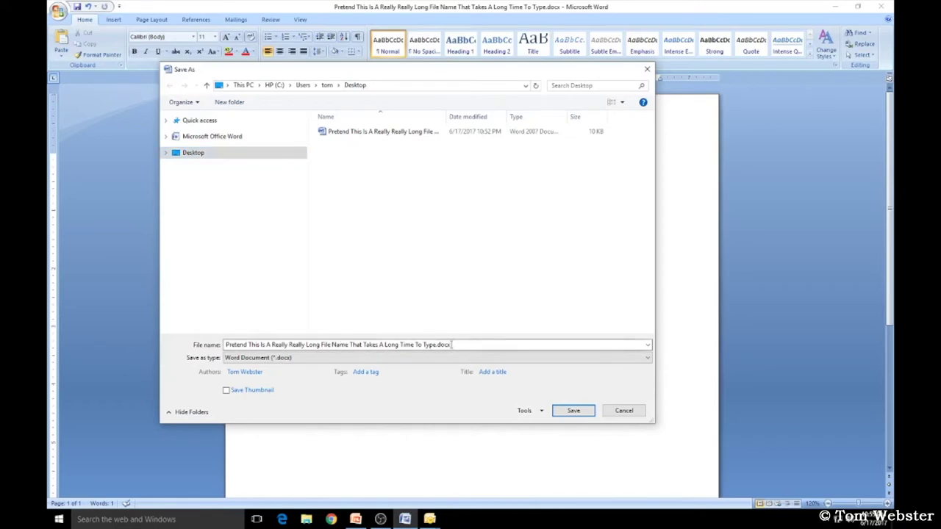
Copy the full file name from the Save As dialog and paste it into the subject of the new Outlook message.
{"action": "key", "text": "ctrl+a"}
{"action": "key", "text": "ctrl+c"}
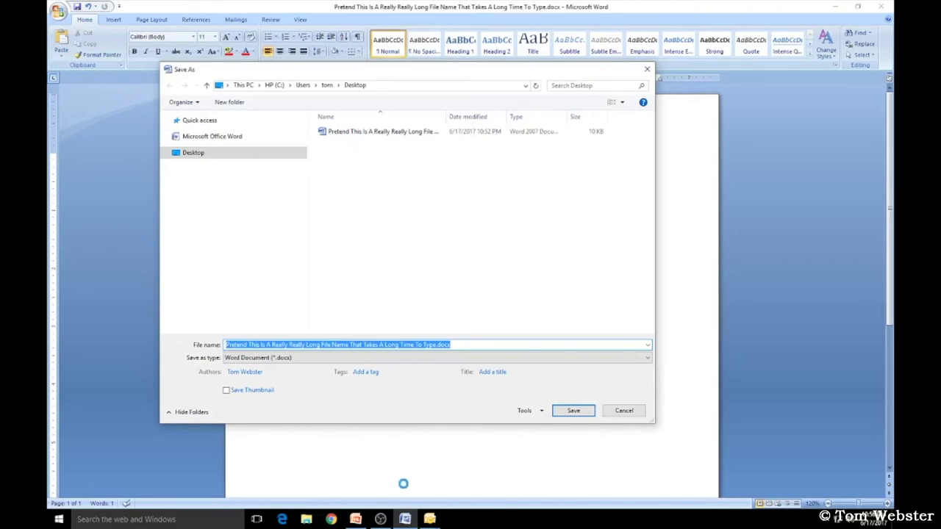
{"action": "mouse_move", "coordinate": [429, 519]}
{"action": "left_click", "coordinate": [491, 483]}
{"action": "left_click", "coordinate": [148, 109]}
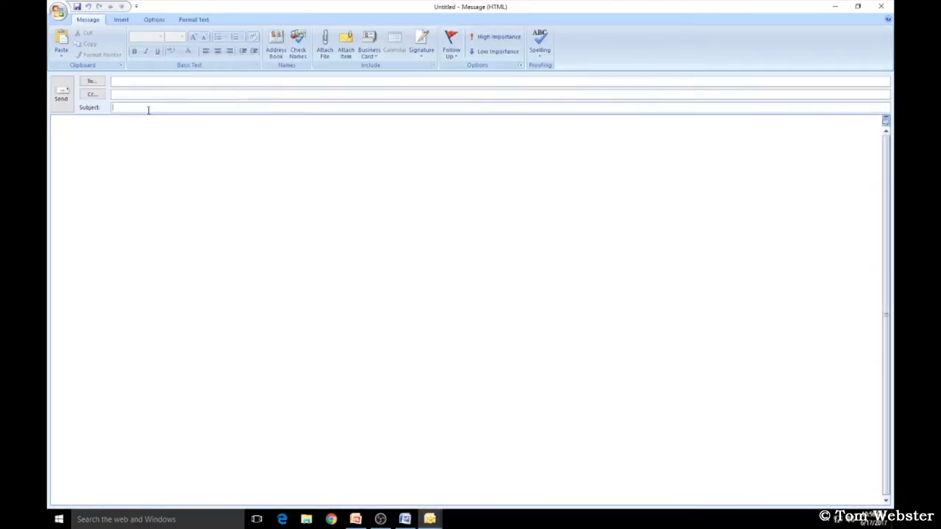
{"action": "key", "text": "ctrl+v"}
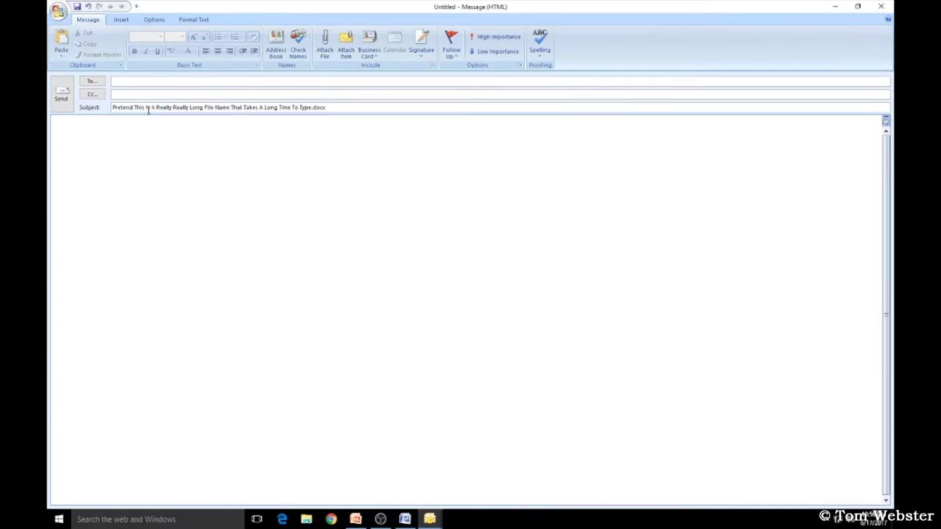
Remove the .docx extension from the end of the message subject and move to the message body.
{"action": "key", "text": "BackSpace"}
{"action": "key", "text": "BackSpace"}
{"action": "key", "text": "BackSpace"}
{"action": "key", "text": "BackSpace"}
{"action": "key", "text": "BackSpace"}
{"action": "left_click", "coordinate": [306, 163]}
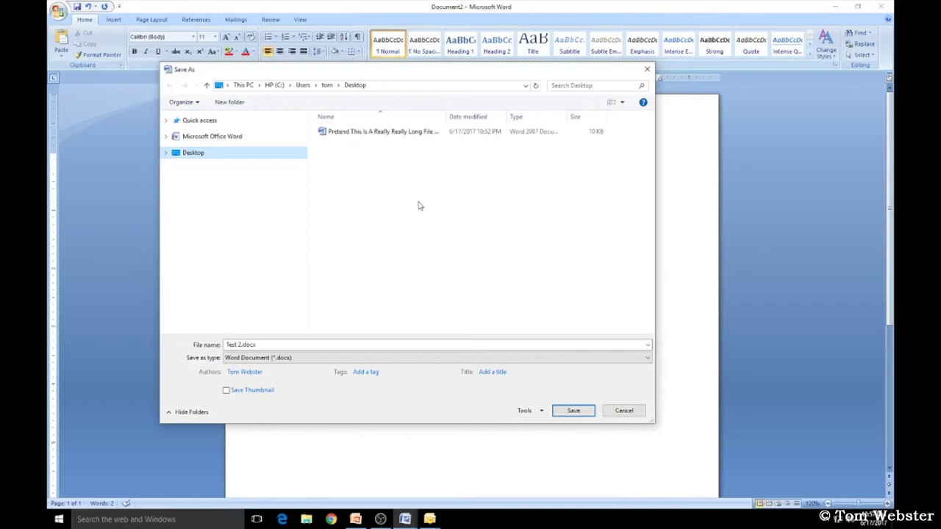
Reuse the existing document's long file name, add " - File 2" before the .docx extension, and save the document.
{"action": "left_click", "coordinate": [392, 133]}
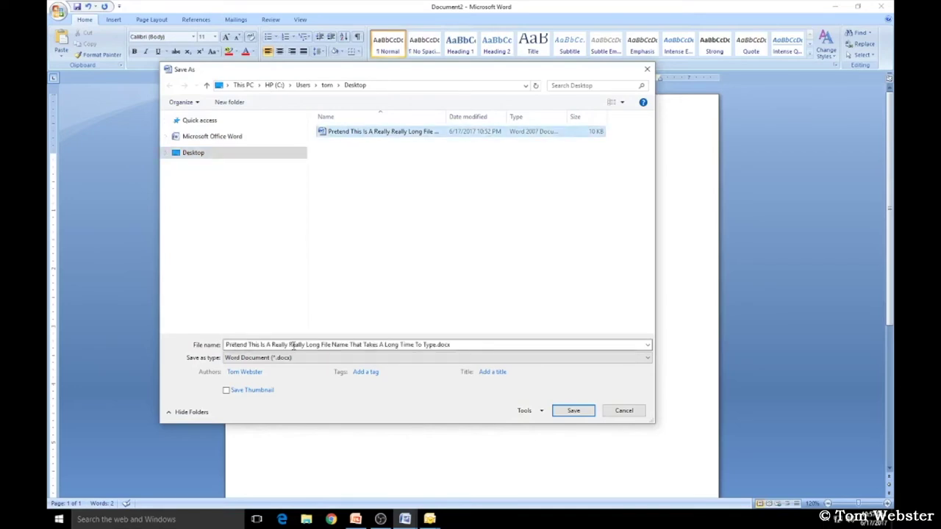
{"action": "left_click", "coordinate": [437, 344]}
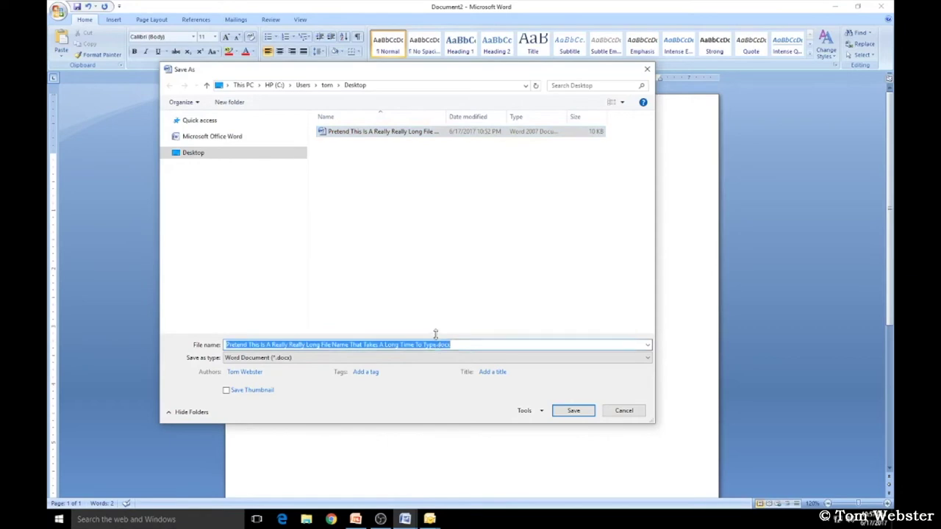
{"action": "left_click", "coordinate": [435, 344]}
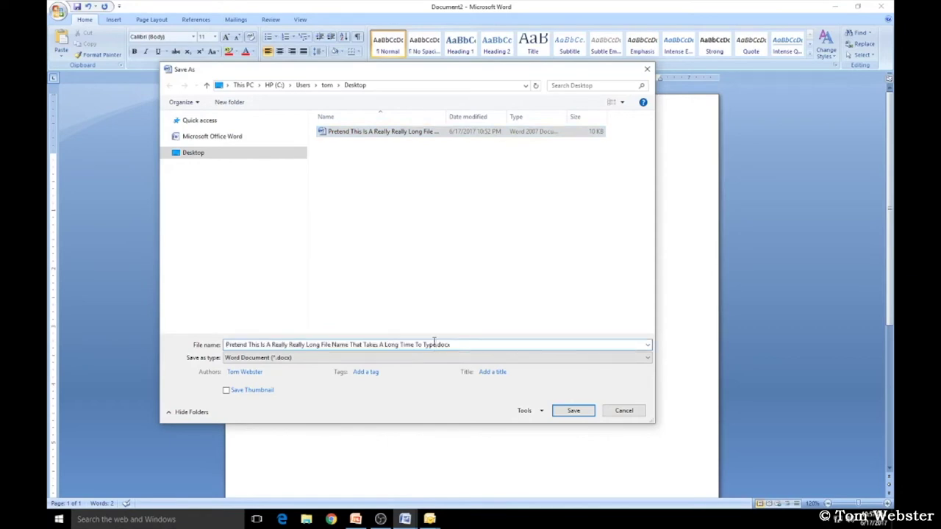
{"action": "type", "text": "- File "}
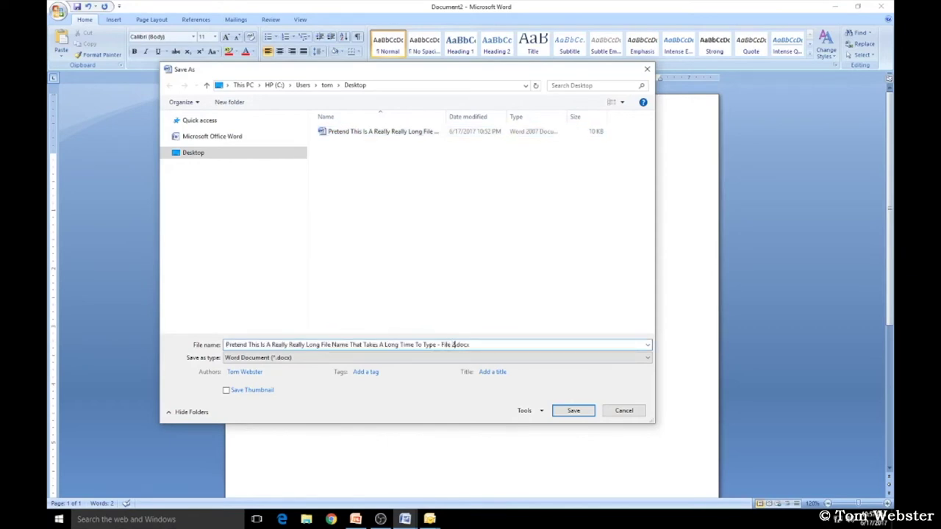
{"action": "type", "text": "2"}
{"action": "key", "text": "Return"}
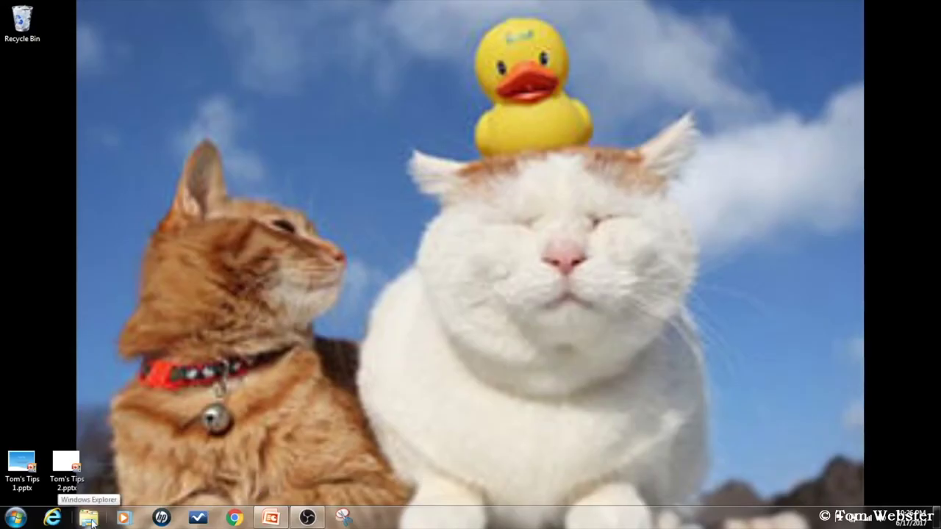
Open Computer in Windows Explorer and go to the Documents library.
{"action": "left_click", "coordinate": [16, 518]}
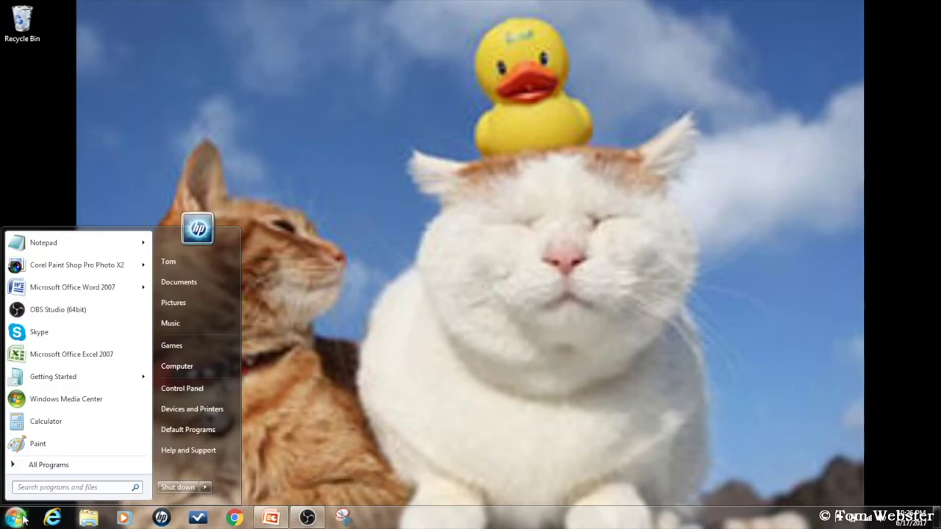
{"action": "left_click", "coordinate": [177, 366]}
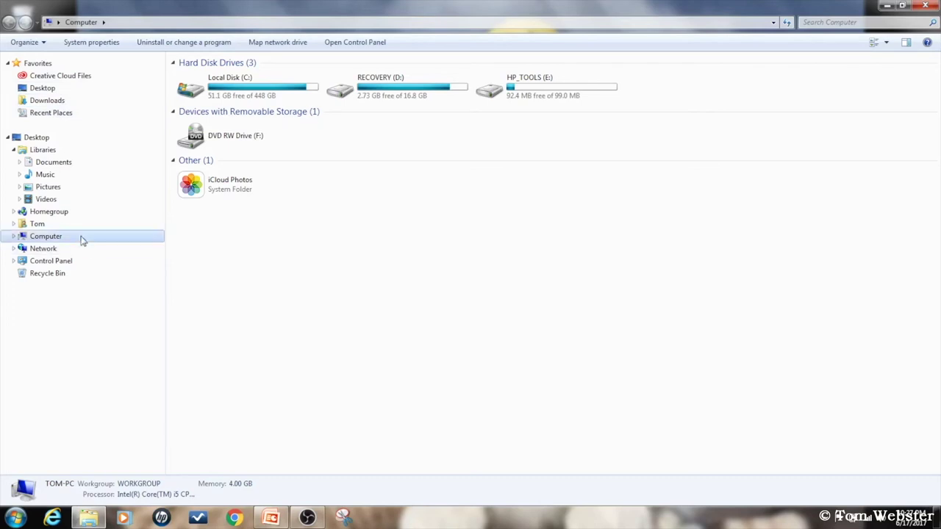
{"action": "left_click", "coordinate": [65, 163]}
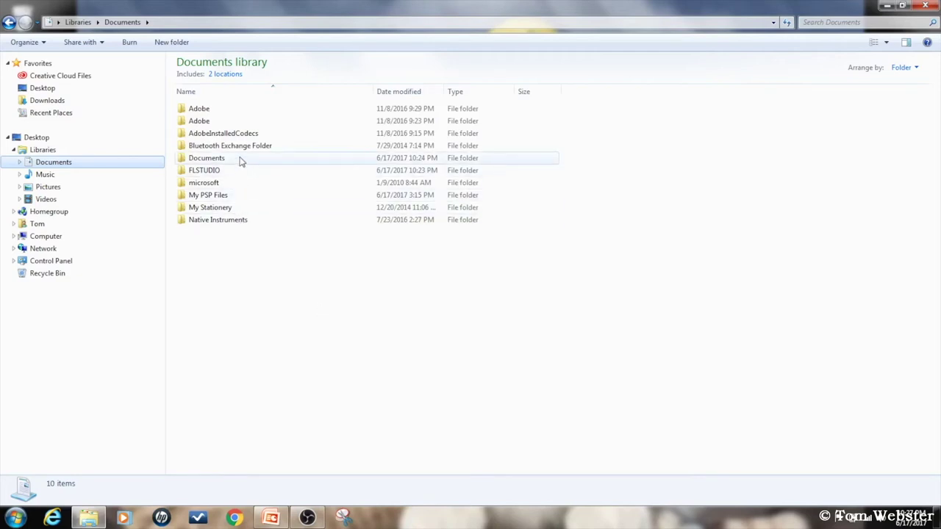
Add the Documents folder from the Documents library to Favorites and open it from there.
{"action": "mouse_move", "coordinate": [240, 161]}
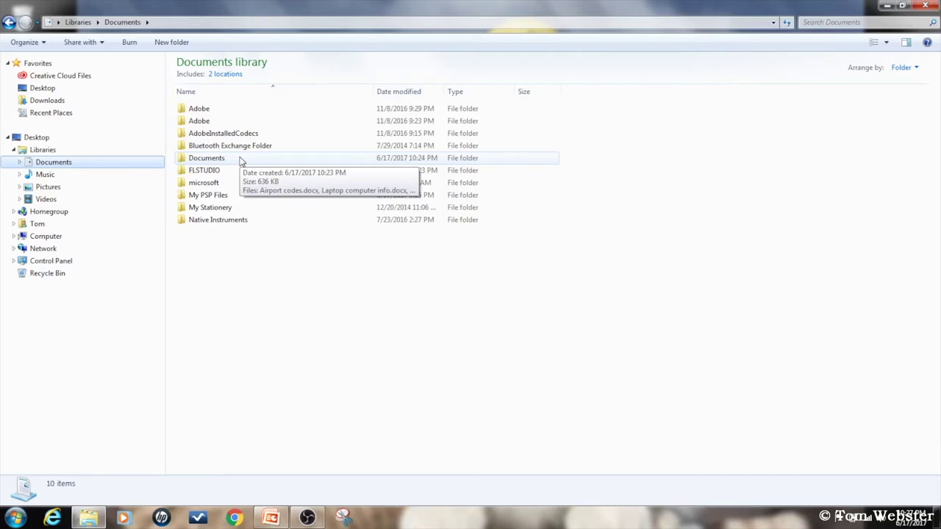
{"action": "left_click", "coordinate": [262, 161]}
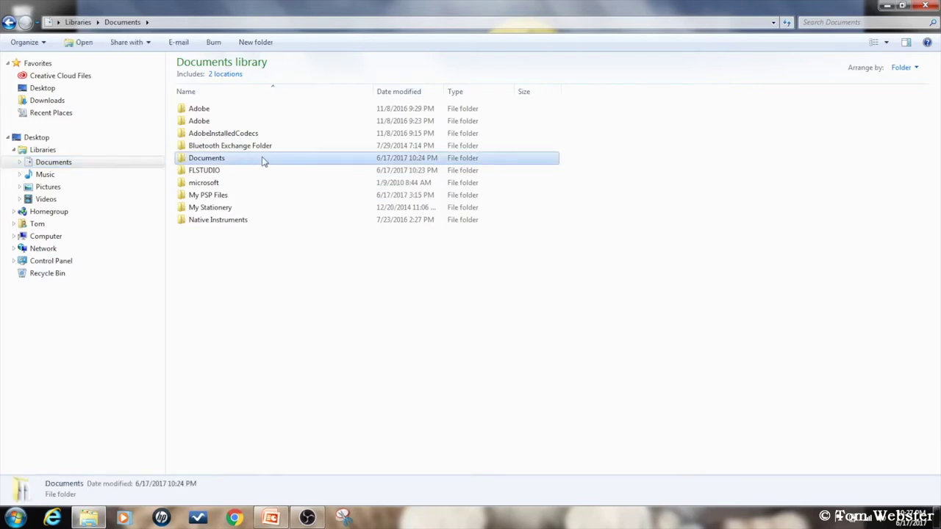
{"action": "left_click_drag", "start_coordinate": [266, 160], "coordinate": [46, 64]}
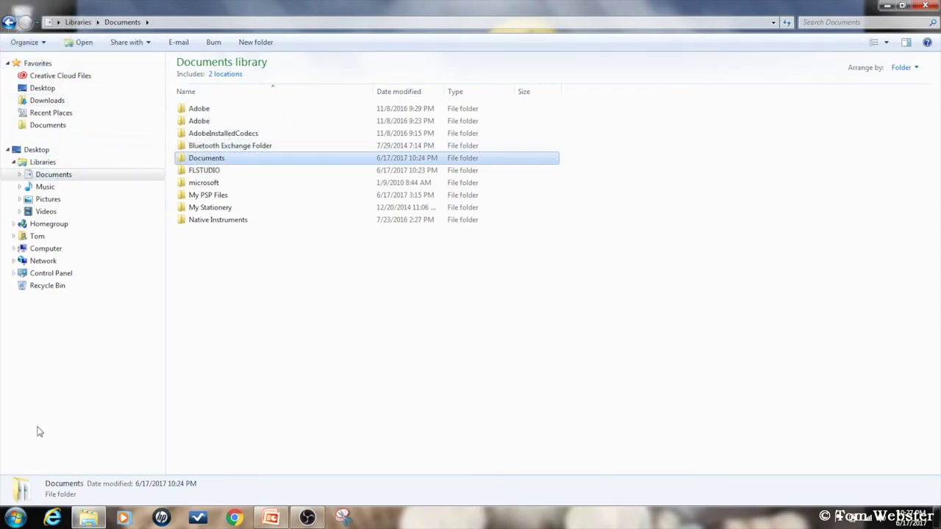
{"action": "left_click", "coordinate": [74, 130]}
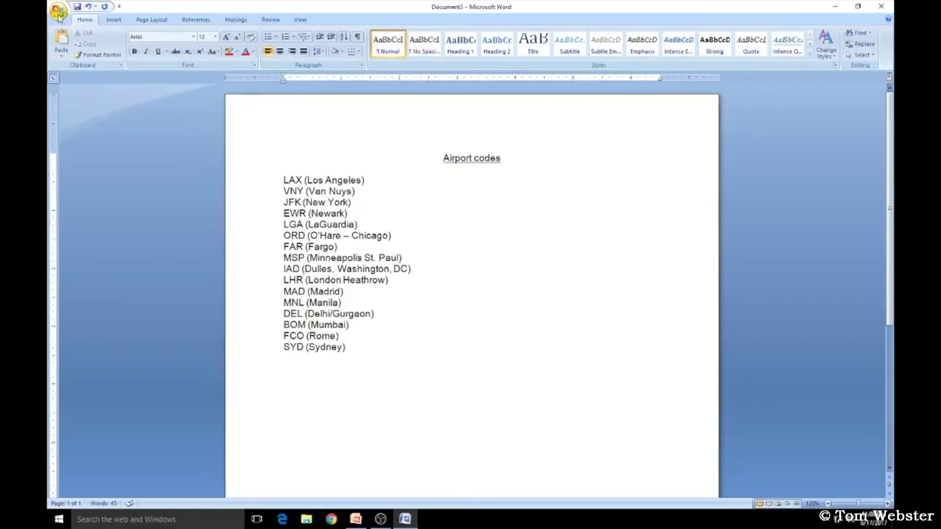
Open the recent Word document "Pretend This Is A Really Really Long File Name That Takes A Long Time To Type - File 2.docx".
{"action": "left_click", "coordinate": [59, 12]}
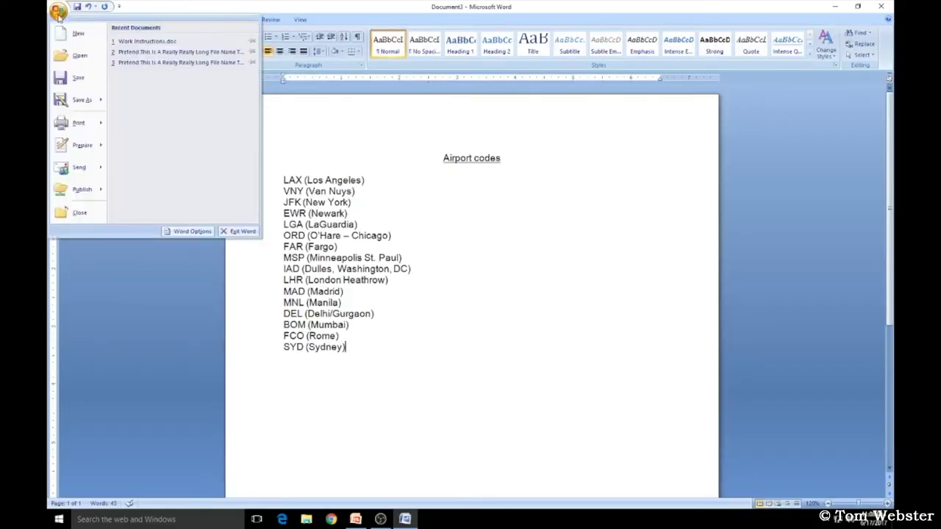
{"action": "left_click", "coordinate": [172, 52]}
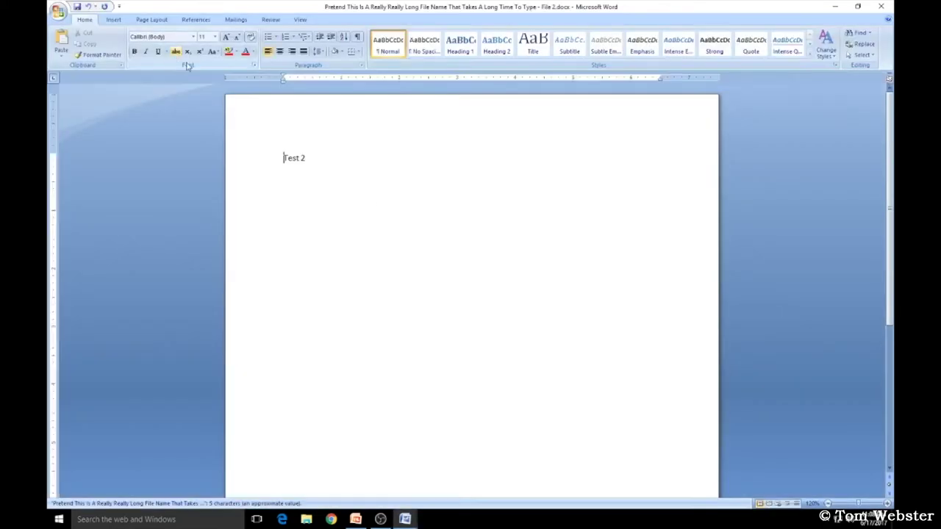
Change the number of recent documents shown in Word's advanced display options.
{"action": "left_click", "coordinate": [59, 12]}
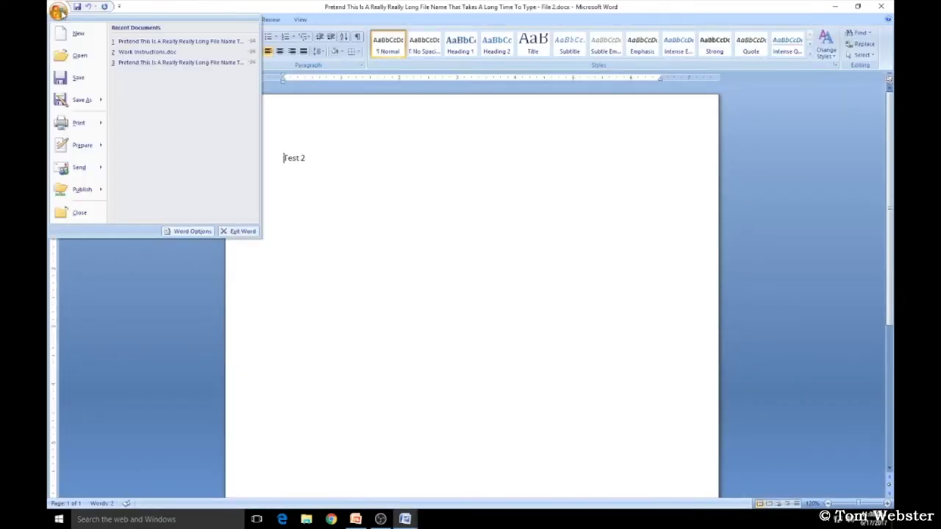
{"action": "left_click", "coordinate": [192, 232]}
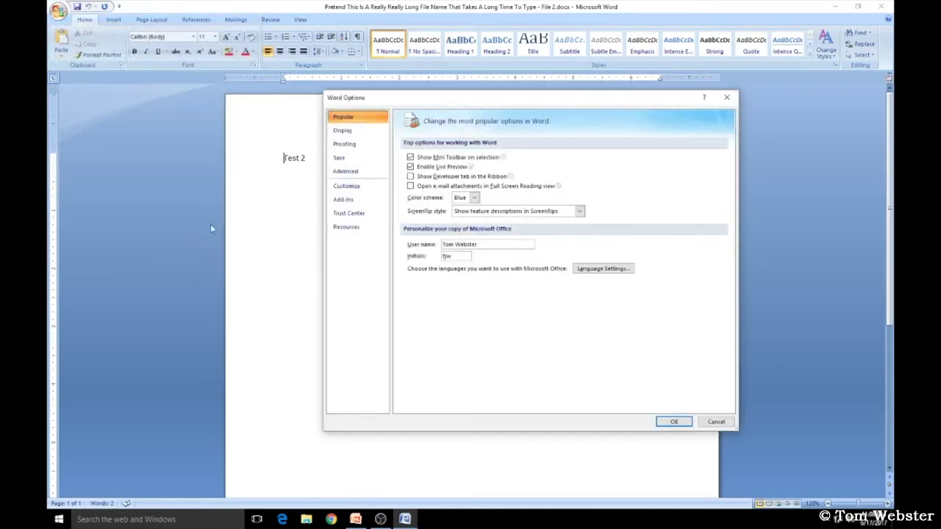
{"action": "left_click", "coordinate": [348, 173]}
{"action": "scroll", "coordinate": [492, 291], "scroll_direction": "down", "scroll_amount": 15}
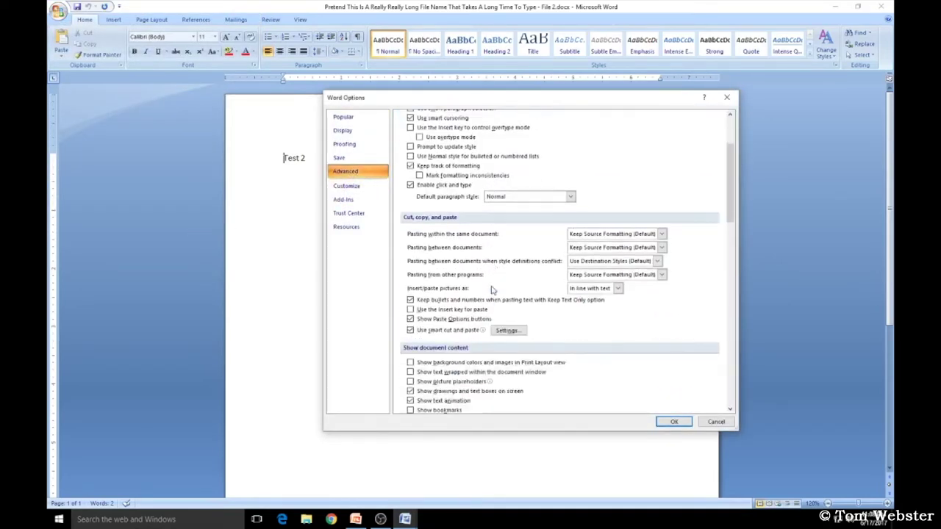
{"action": "scroll", "coordinate": [492, 290], "scroll_direction": "down", "scroll_amount": 1}
{"action": "left_click", "coordinate": [565, 223]}
{"action": "left_click", "coordinate": [565, 224]}
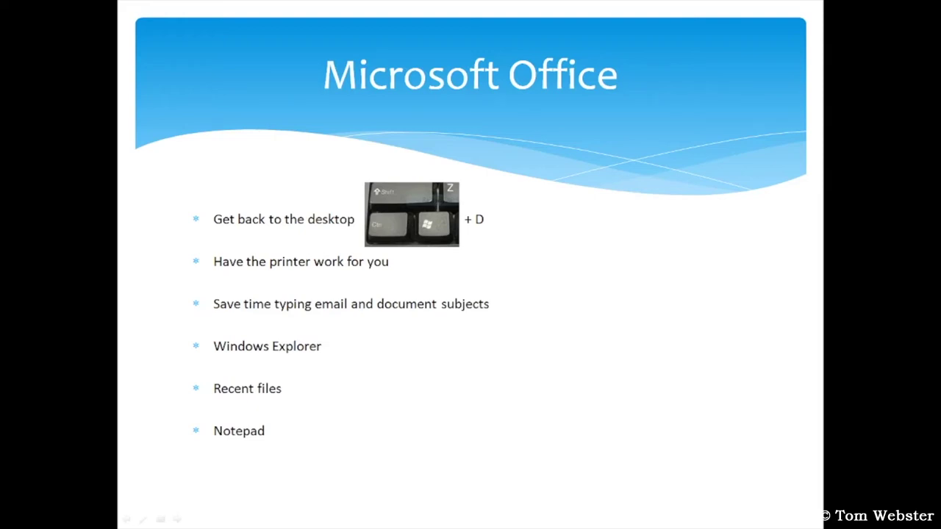
Exit the slide show, find and open Notepad with the search "note", and maximize its window.
{"action": "key", "text": "Escape"}
{"action": "left_click", "coordinate": [18, 517]}
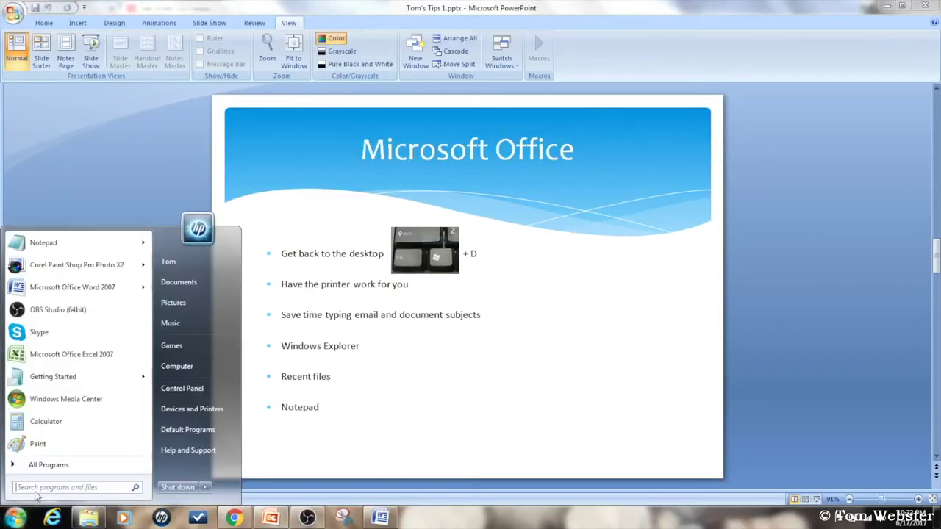
{"action": "type", "text": "note"}
{"action": "left_click", "coordinate": [41, 264]}
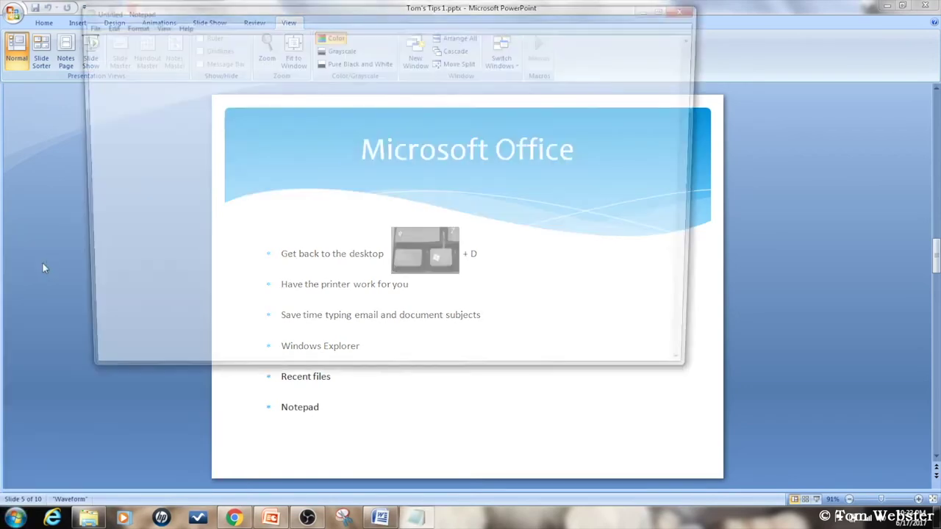
{"action": "key", "text": "super+Up"}
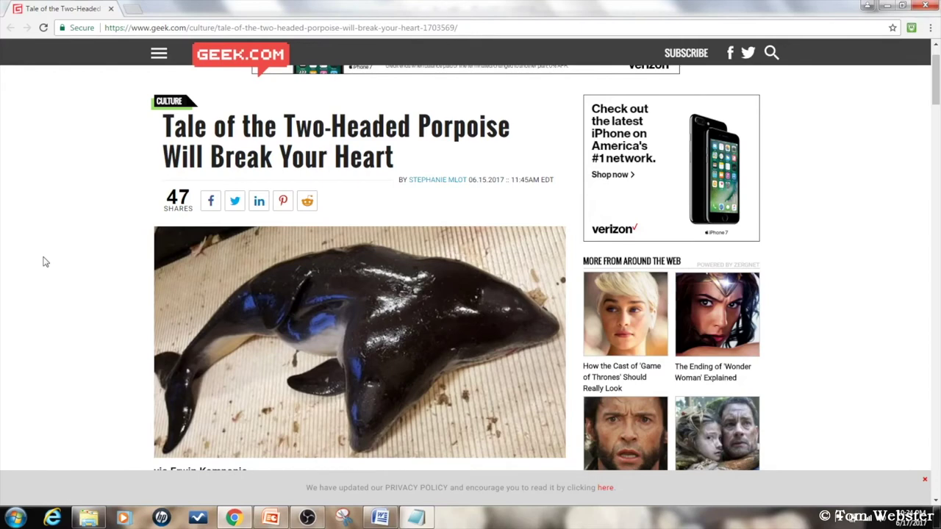
Select the two-headed porpoise article on Geek.com from its title down through the text and images, and copy it.
{"action": "scroll", "coordinate": [42, 262], "scroll_direction": "down", "scroll_amount": 3}
{"action": "scroll", "coordinate": [42, 262], "scroll_direction": "down", "scroll_amount": 3}
{"action": "triple_click", "coordinate": [392, 157]}
{"action": "left_click", "coordinate": [391, 157]}
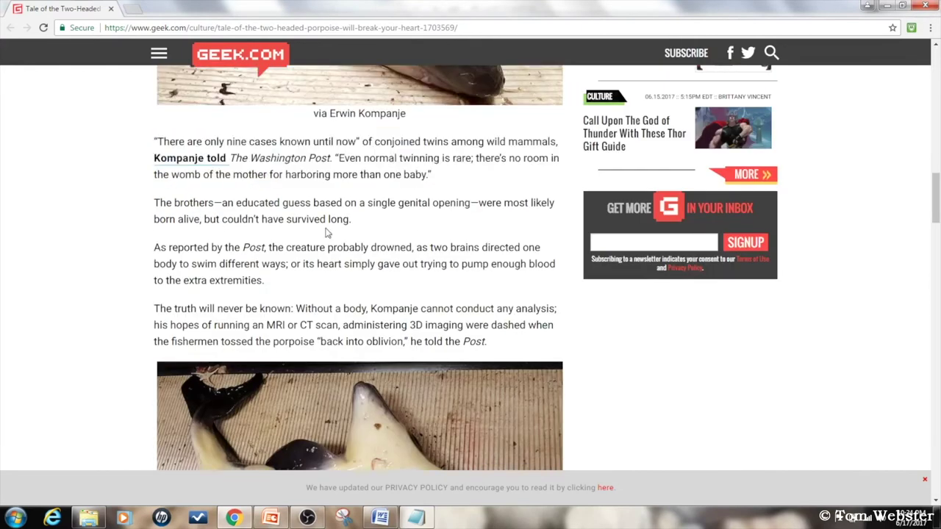
{"action": "key", "text": "Home"}
{"action": "left_click_drag", "start_coordinate": [161, 188], "coordinate": [202, 294]}
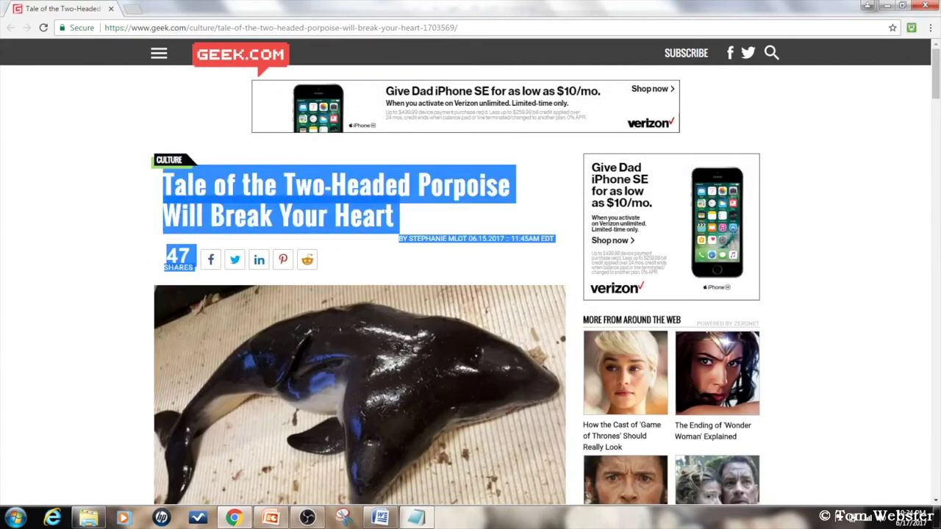
{"action": "left_click_drag", "start_coordinate": [213, 432], "coordinate": [418, 463]}
{"action": "right_click", "coordinate": [369, 343]}
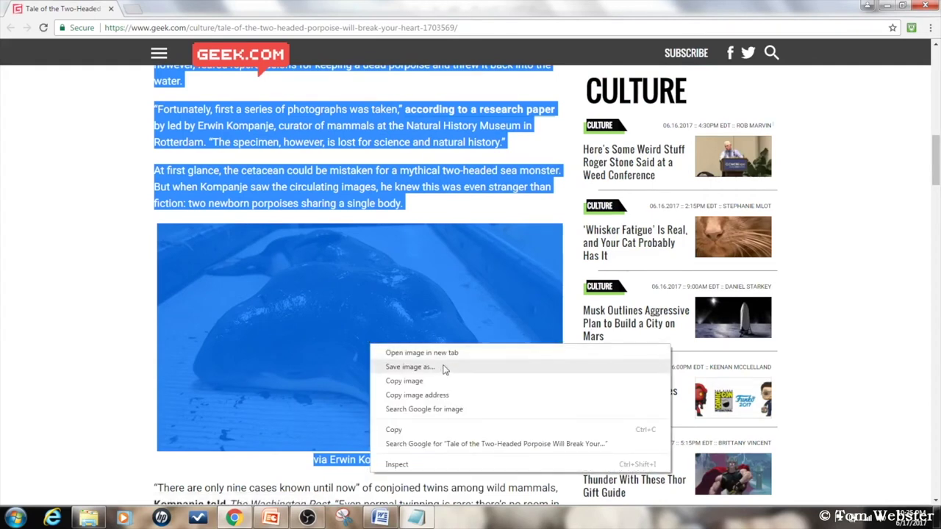
{"action": "left_click", "coordinate": [417, 431]}
Switch to Notepad and paste the copied article into the empty file.
{"action": "left_click", "coordinate": [416, 517]}
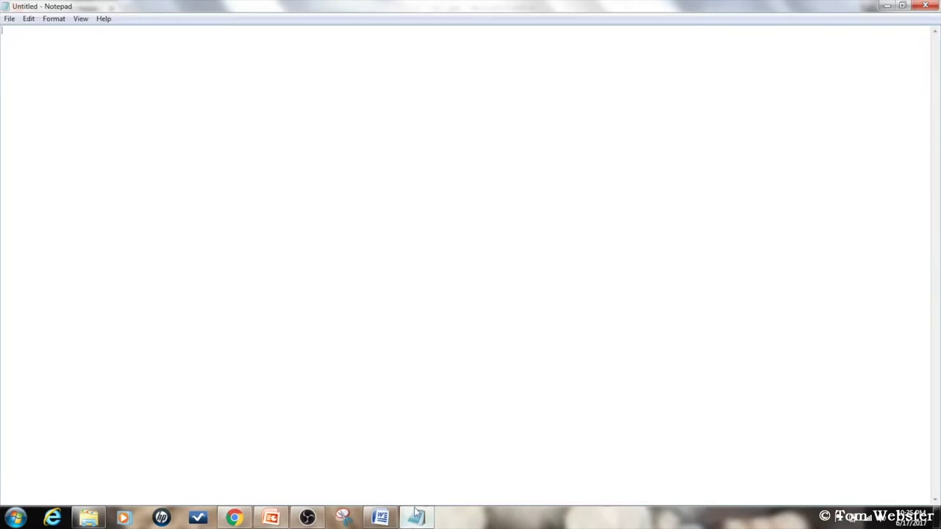
{"action": "right_click", "coordinate": [253, 143]}
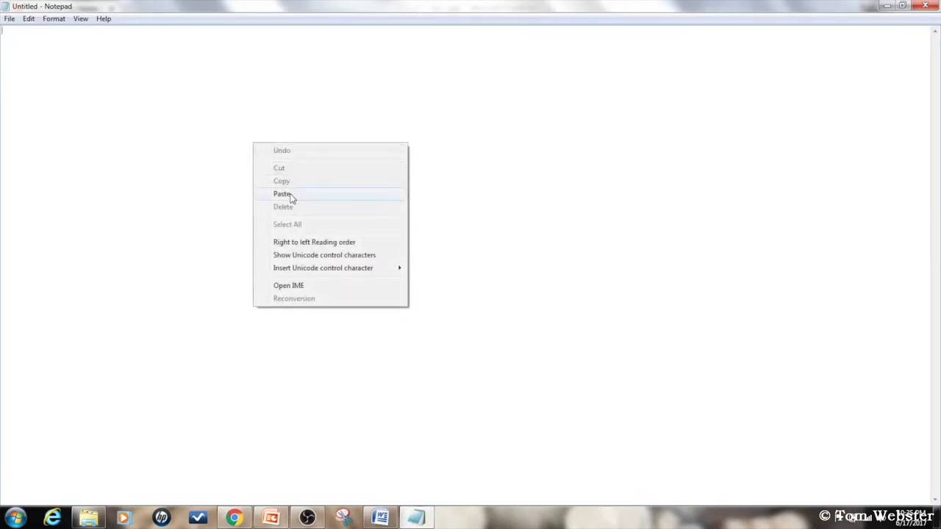
{"action": "left_click", "coordinate": [283, 194]}
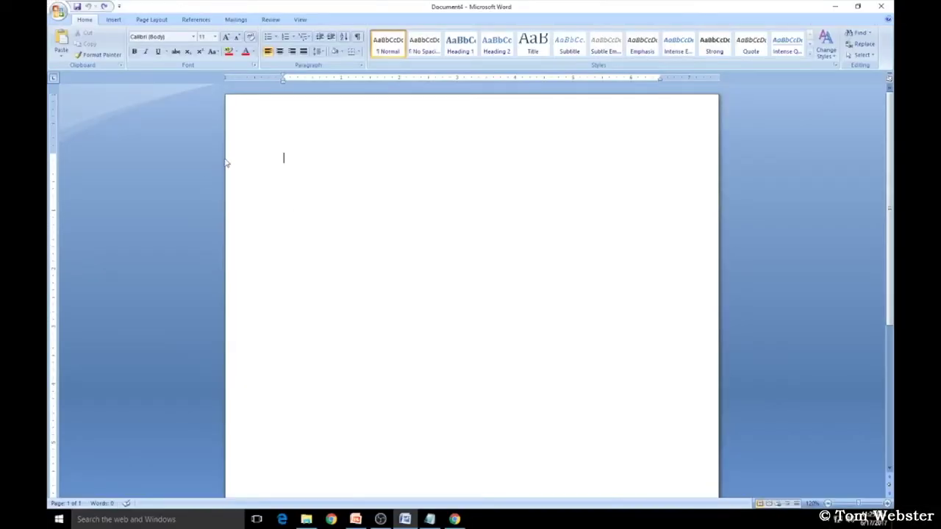
Use Paste Special to insert the copied article into the blank Word document as Unformatted Text, and look over the pasted text.
{"action": "left_click", "coordinate": [61, 59]}
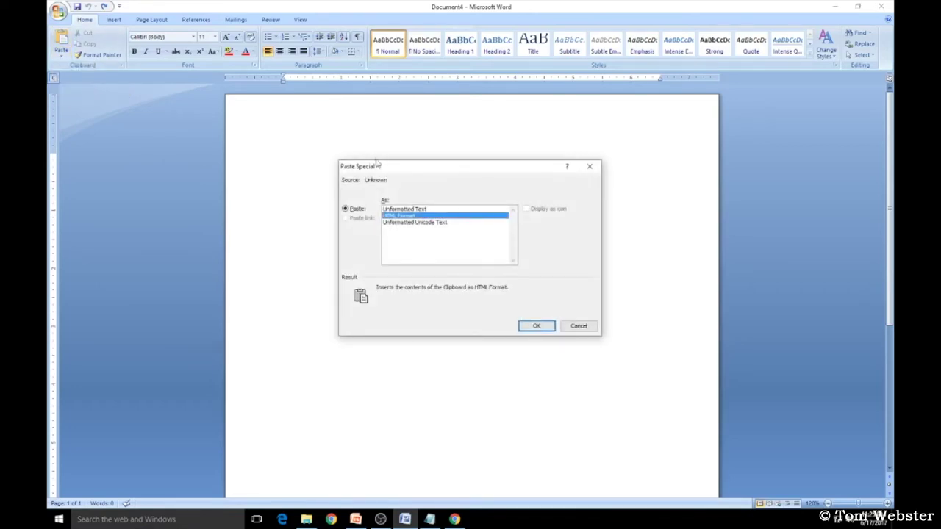
{"action": "left_click", "coordinate": [425, 210]}
{"action": "left_click", "coordinate": [523, 327]}
{"action": "scroll", "coordinate": [358, 278], "scroll_direction": "up", "scroll_amount": 5}
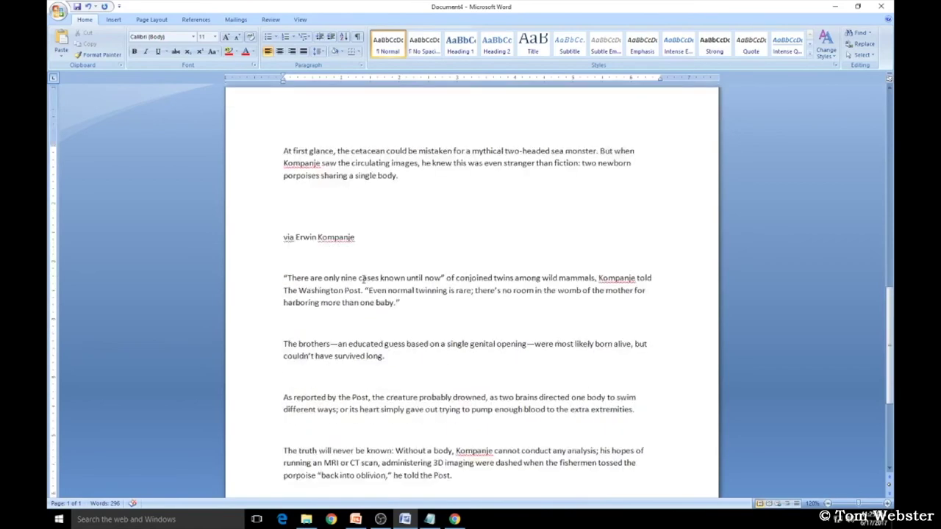
{"action": "scroll", "coordinate": [359, 278], "scroll_direction": "up", "scroll_amount": 6}
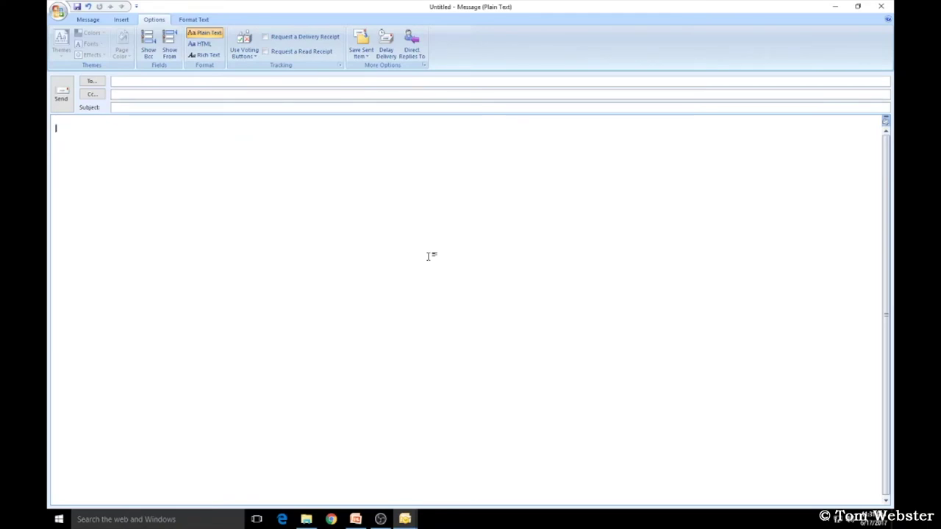
Paste the copied web article into the plain-text e-mail message and choose to switch the message to HTML.
{"action": "right_click", "coordinate": [254, 180]}
{"action": "left_click", "coordinate": [287, 215]}
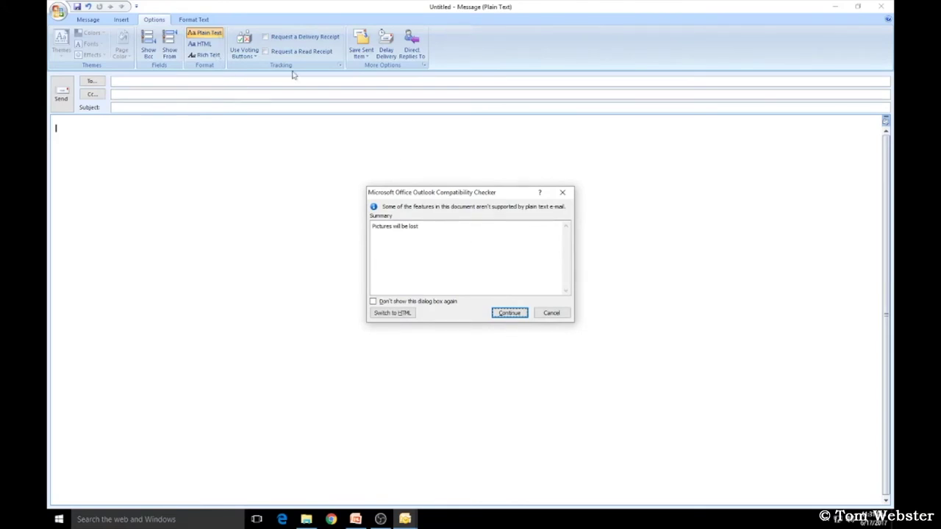
{"action": "left_click", "coordinate": [410, 313]}
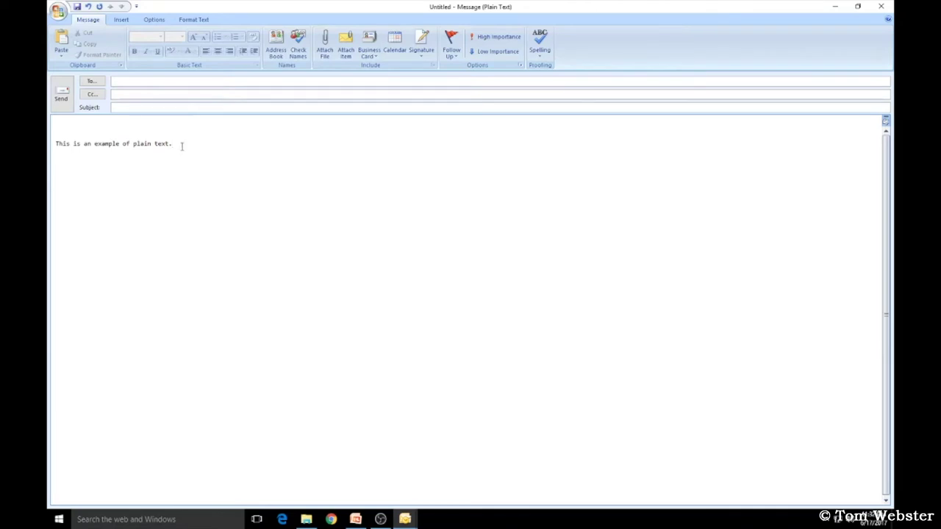
Select the sentence "This is an example of plain text.", change the message format to HTML, and reselect the sentence for formatting.
{"action": "left_click_drag", "start_coordinate": [175, 144], "coordinate": [64, 153]}
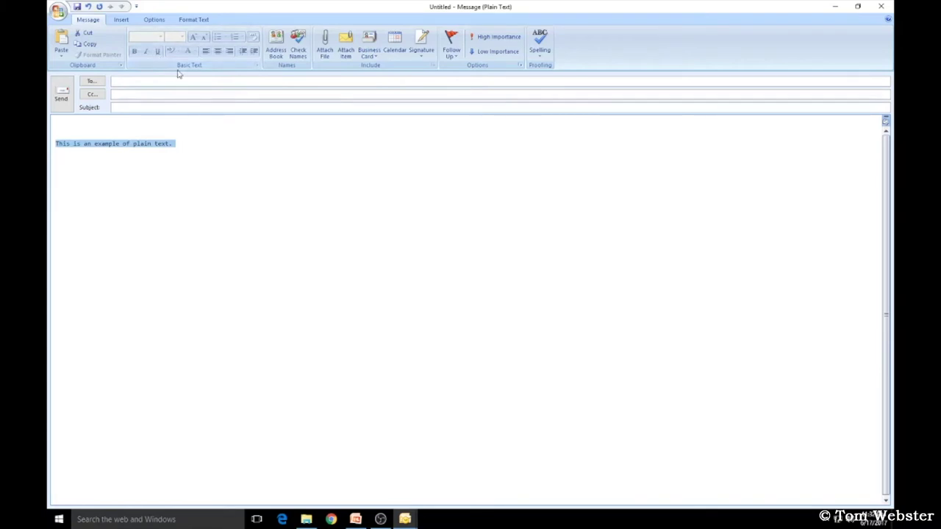
{"action": "left_click", "coordinate": [152, 20]}
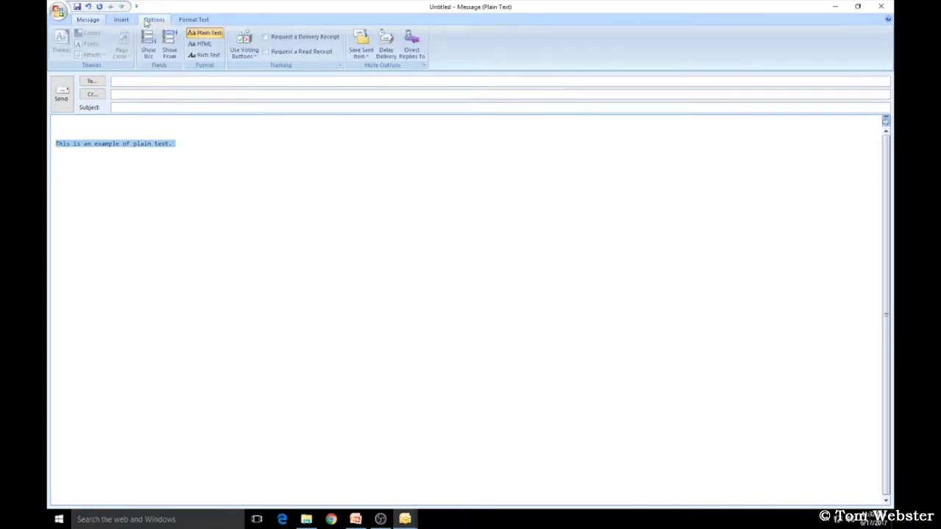
{"action": "left_click", "coordinate": [198, 44]}
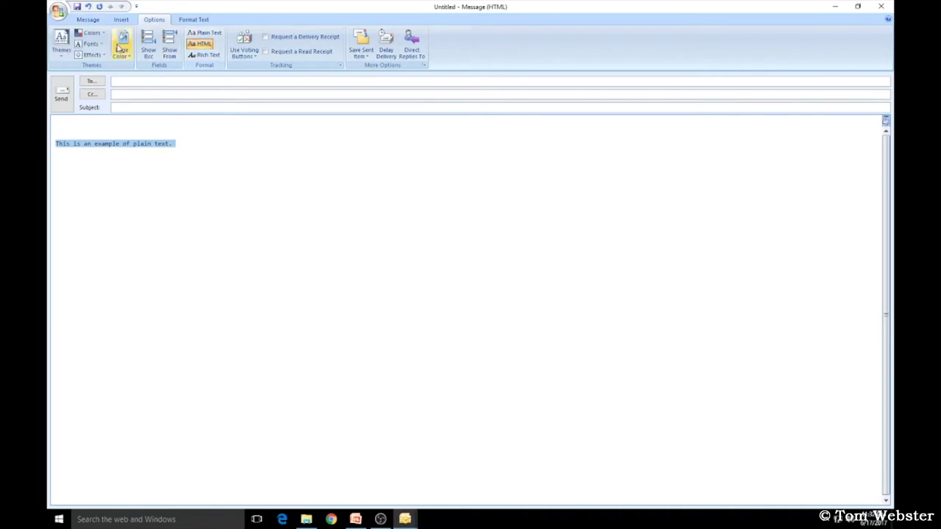
{"action": "left_click", "coordinate": [82, 21]}
{"action": "left_click_drag", "start_coordinate": [183, 152], "coordinate": [50, 145]}
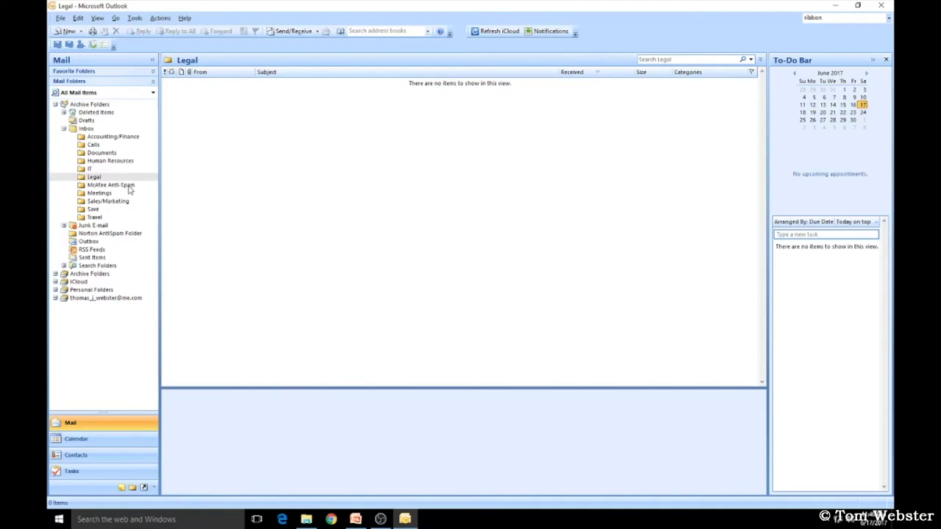
Select the Travel mail folder and start a new rule from the template that moves messages with specific words in the subject to a folder.
{"action": "key", "text": "Left"}
{"action": "key", "text": "Left"}
{"action": "left_click", "coordinate": [95, 217]}
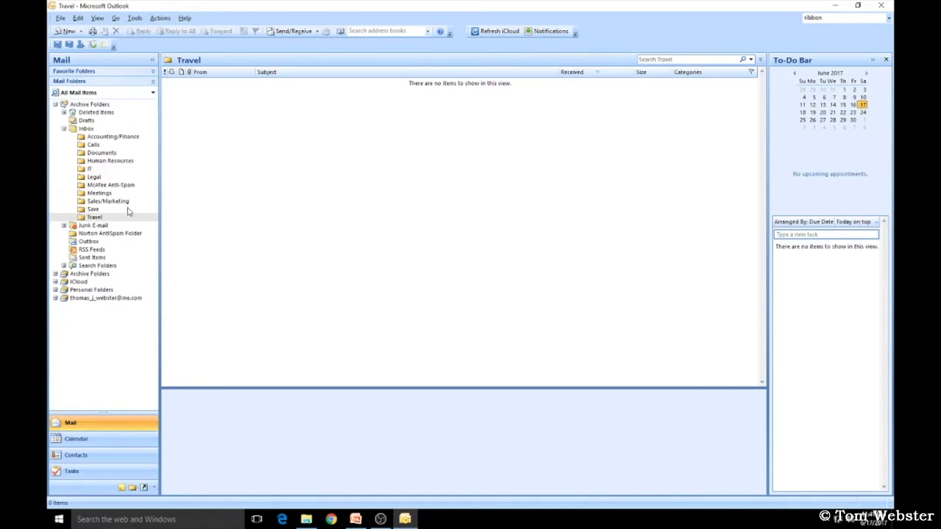
{"action": "left_click", "coordinate": [135, 18]}
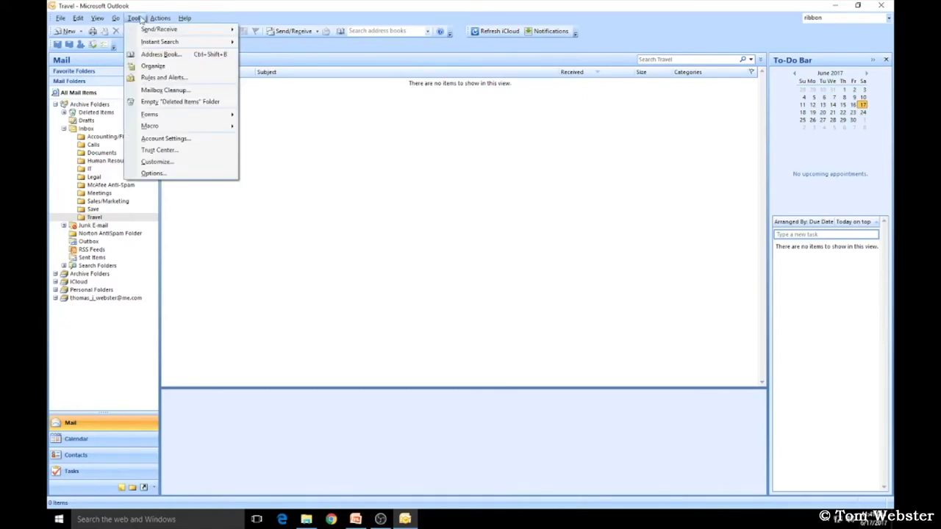
{"action": "left_click", "coordinate": [163, 77]}
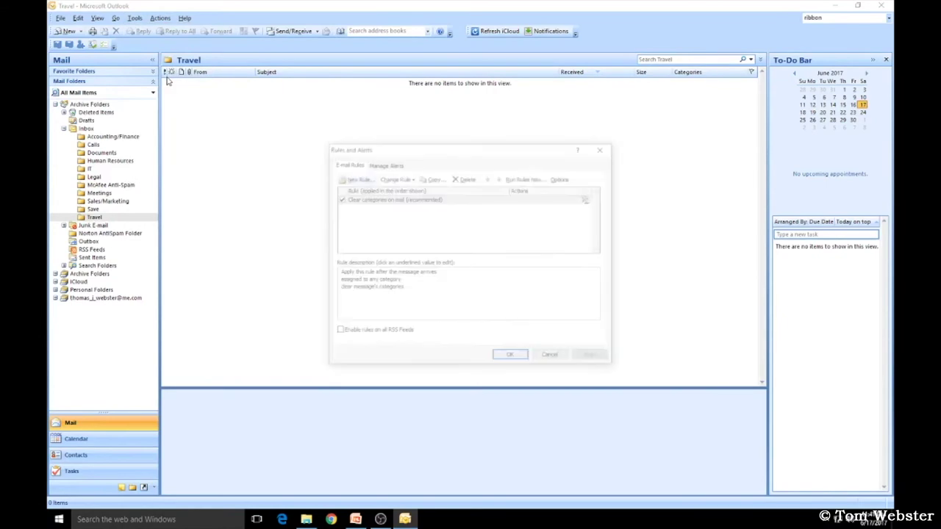
{"action": "left_click", "coordinate": [353, 179]}
{"action": "left_click_drag", "start_coordinate": [435, 132], "coordinate": [397, 133]}
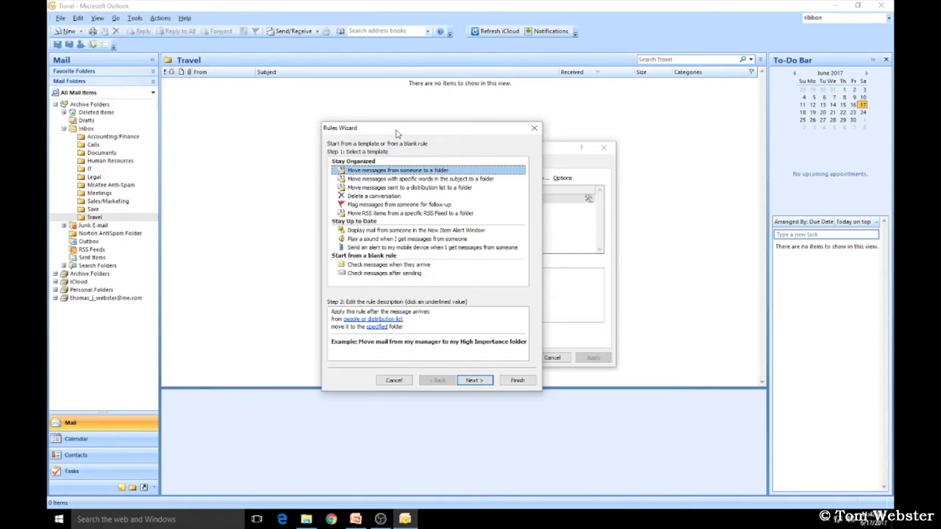
{"action": "left_click", "coordinate": [436, 179]}
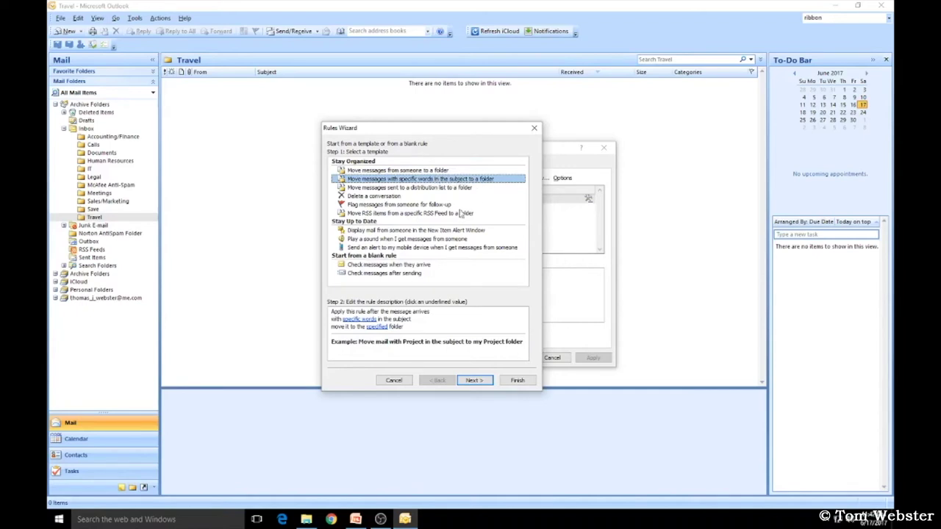
Set the rule's subject words to "United Airlines" and its destination to the United Airlines folder under Travel.
{"action": "left_click", "coordinate": [357, 320]}
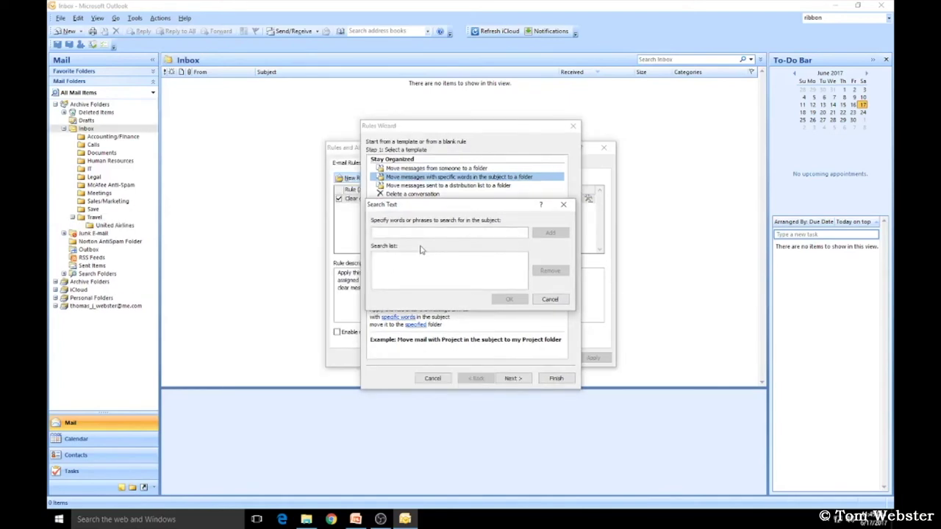
{"action": "type", "text": "United Airlines"}
{"action": "left_click", "coordinate": [550, 232]}
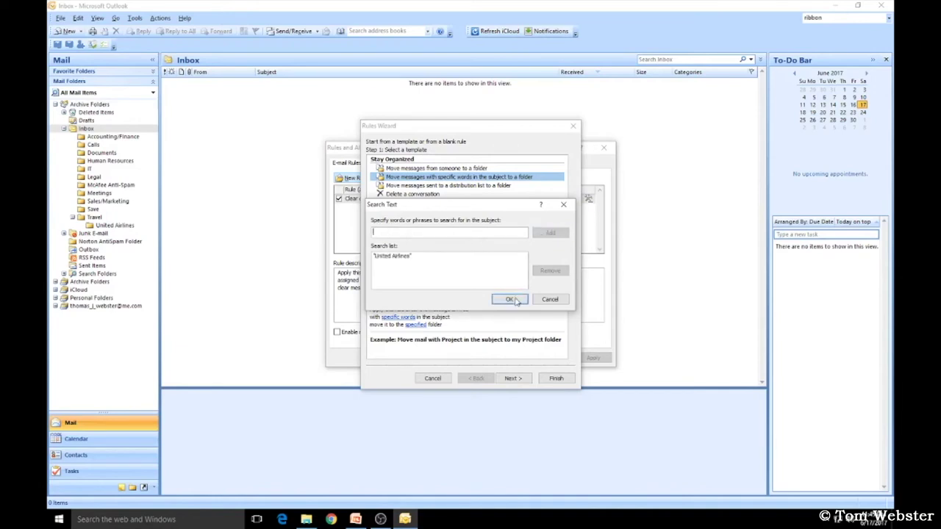
{"action": "left_click", "coordinate": [511, 299]}
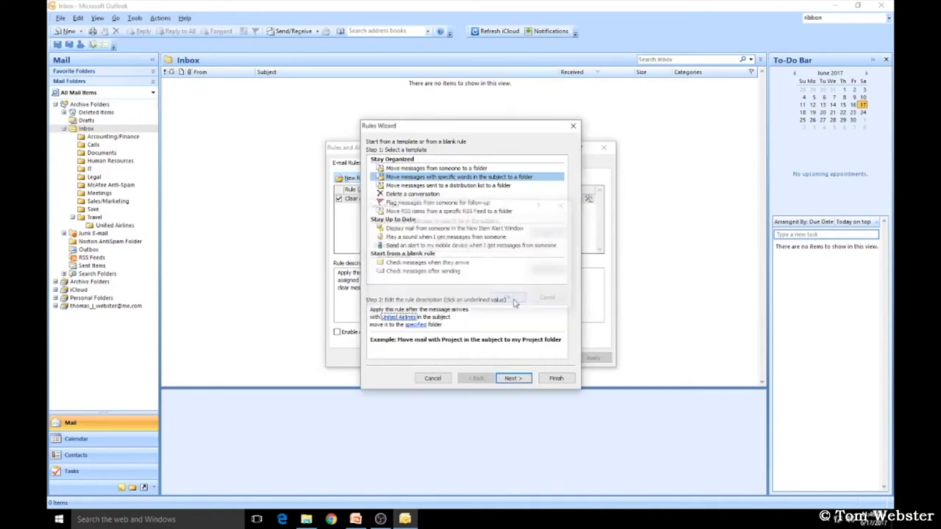
{"action": "left_click", "coordinate": [416, 325]}
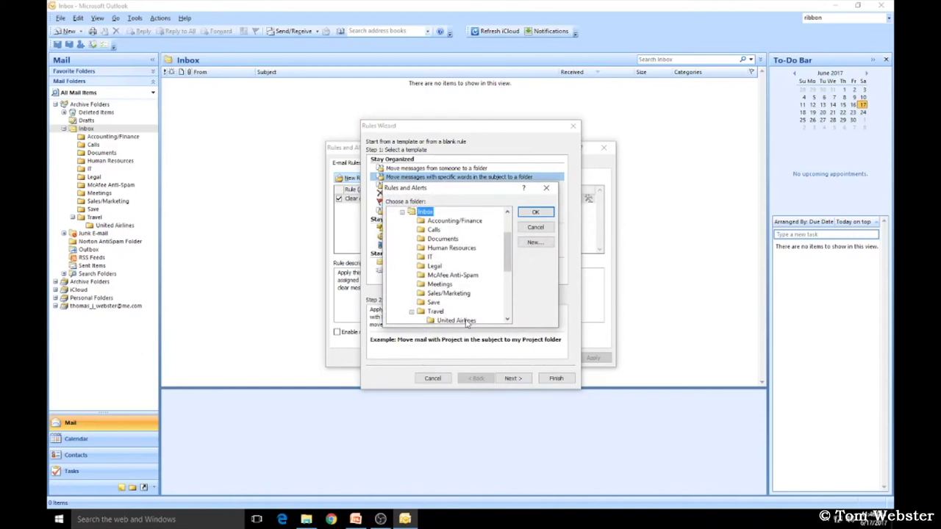
{"action": "left_click", "coordinate": [456, 321]}
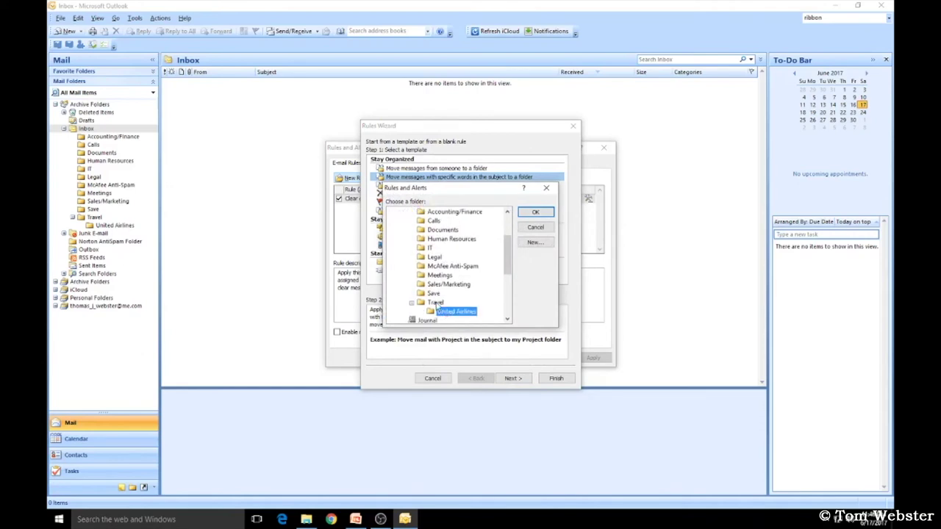
{"action": "left_click", "coordinate": [539, 213]}
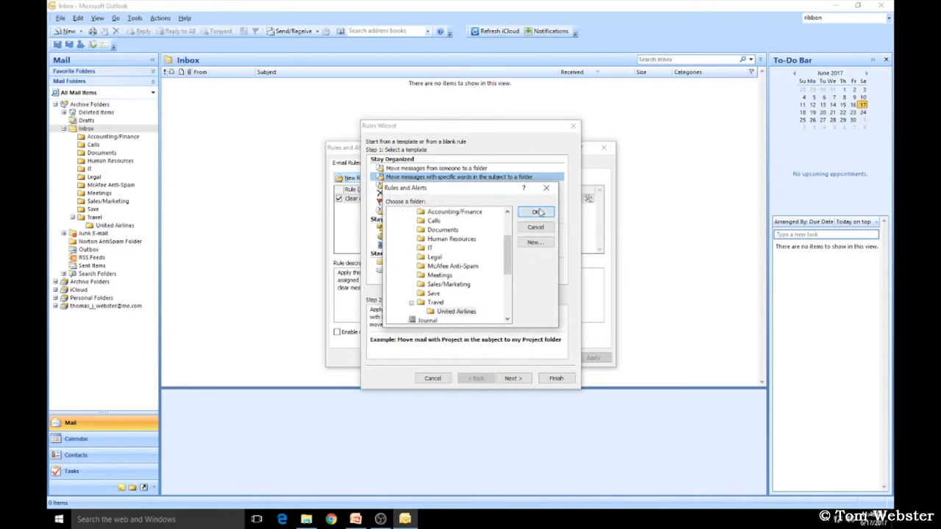
Keep the rule's preset conditions and action without exceptions, enable running it on messages already in the Inbox, and finish the rule.
{"action": "left_click", "coordinate": [514, 378]}
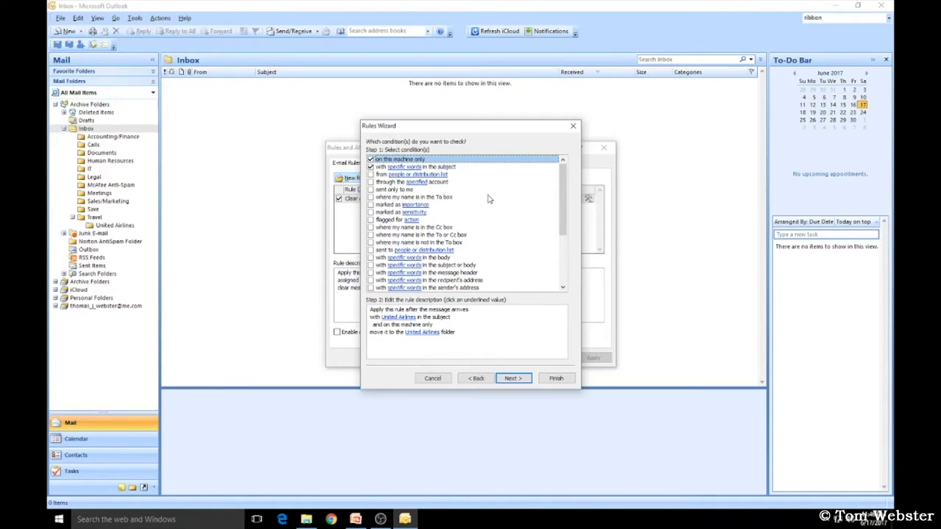
{"action": "left_click", "coordinate": [513, 378]}
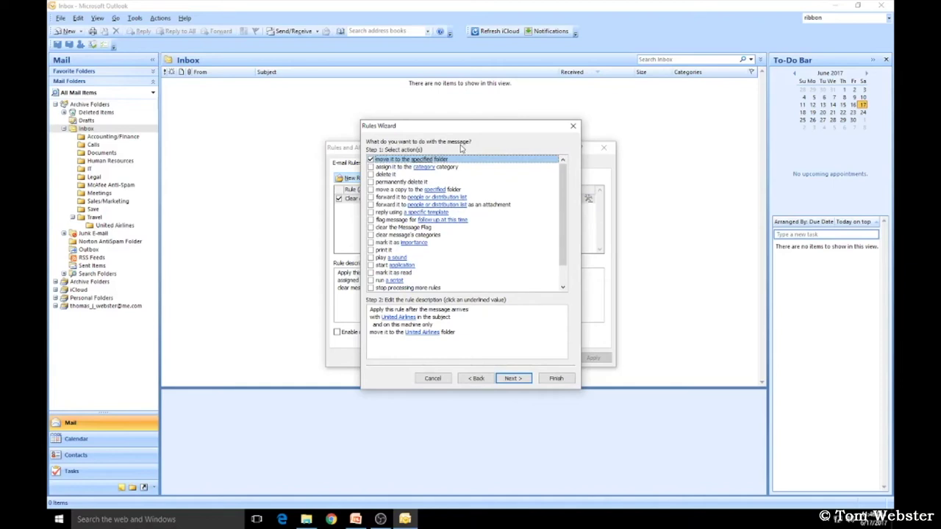
{"action": "left_click", "coordinate": [513, 378]}
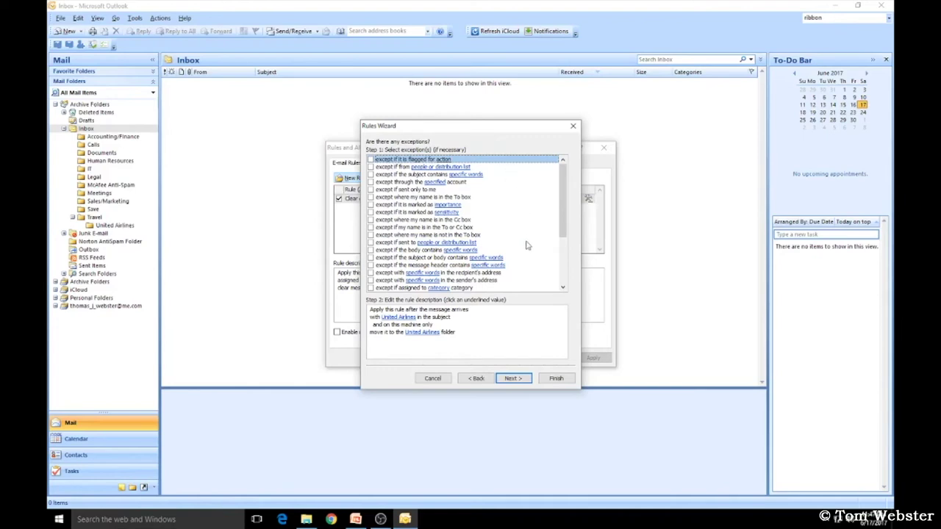
{"action": "left_click", "coordinate": [513, 378]}
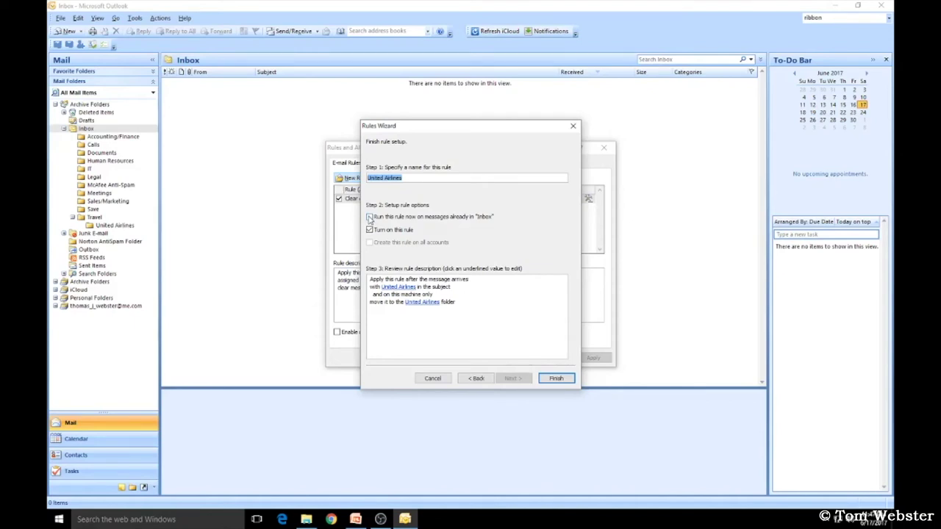
{"action": "left_click", "coordinate": [370, 218]}
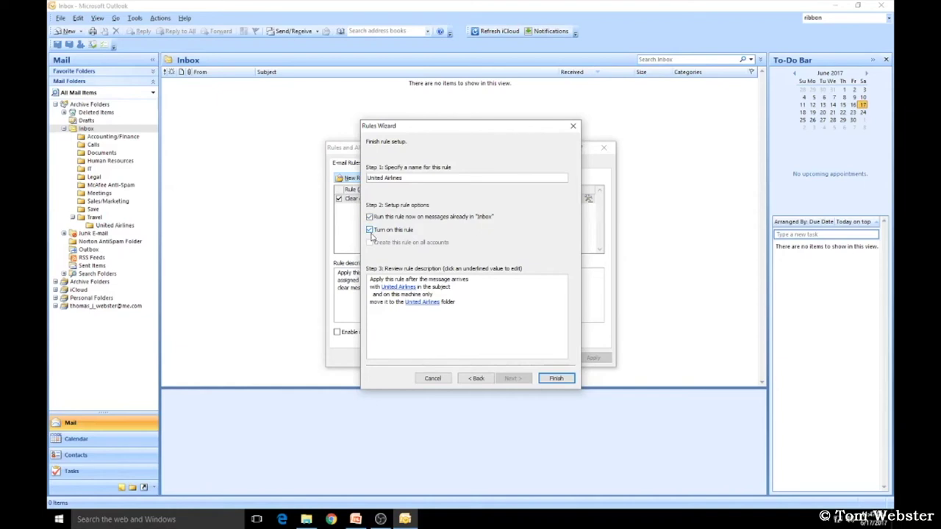
{"action": "left_click", "coordinate": [556, 379]}
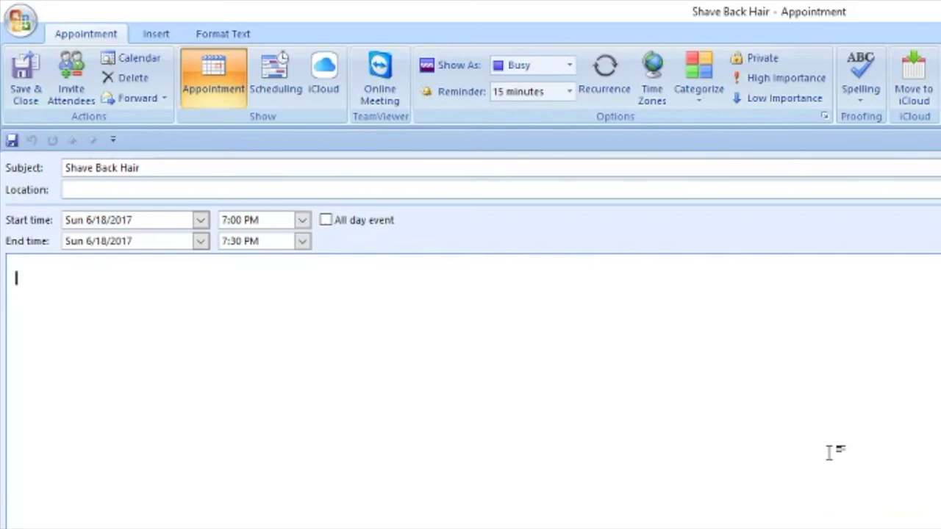
Mark the "Shave Back Hair" appointment as private.
{"action": "left_click", "coordinate": [768, 63]}
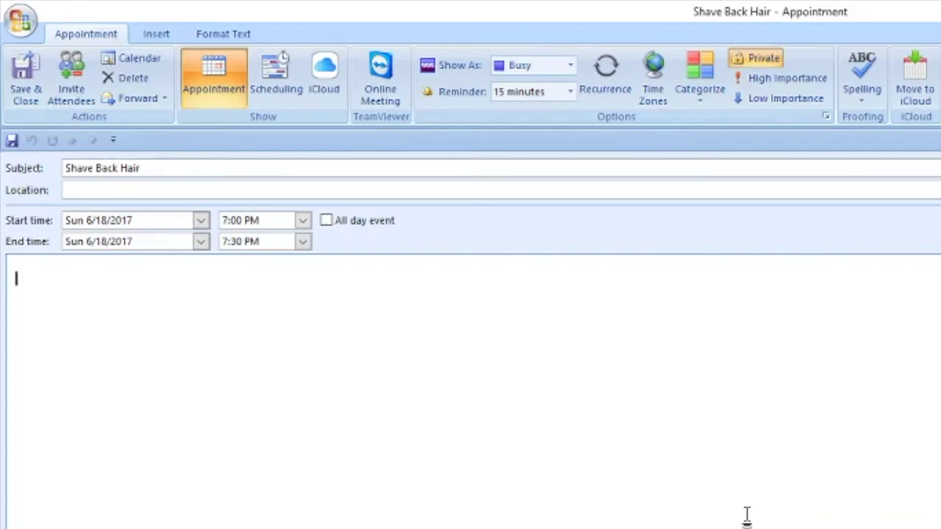
Create a new appointment with the subject "Approve expenses" and set its recurrence pattern to daily.
{"action": "key", "text": "ctrl+n"}
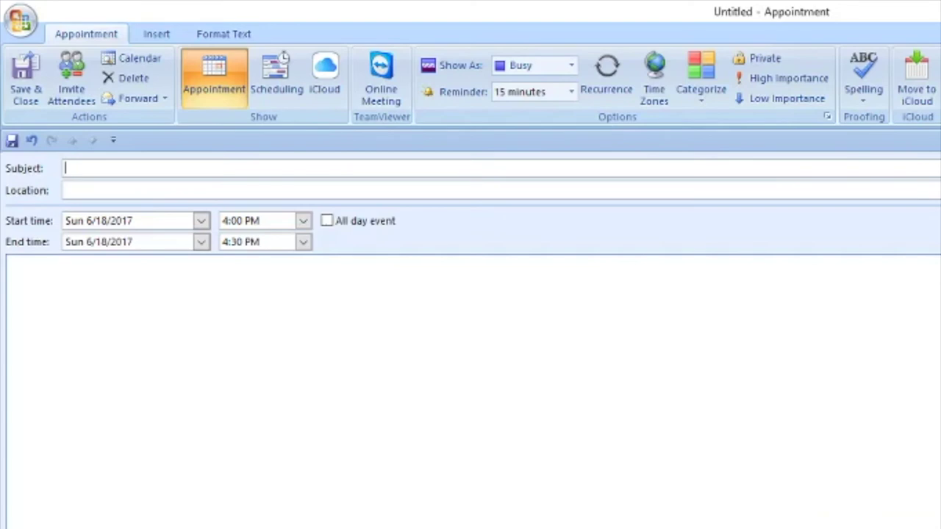
{"action": "type", "text": "Approve expenses"}
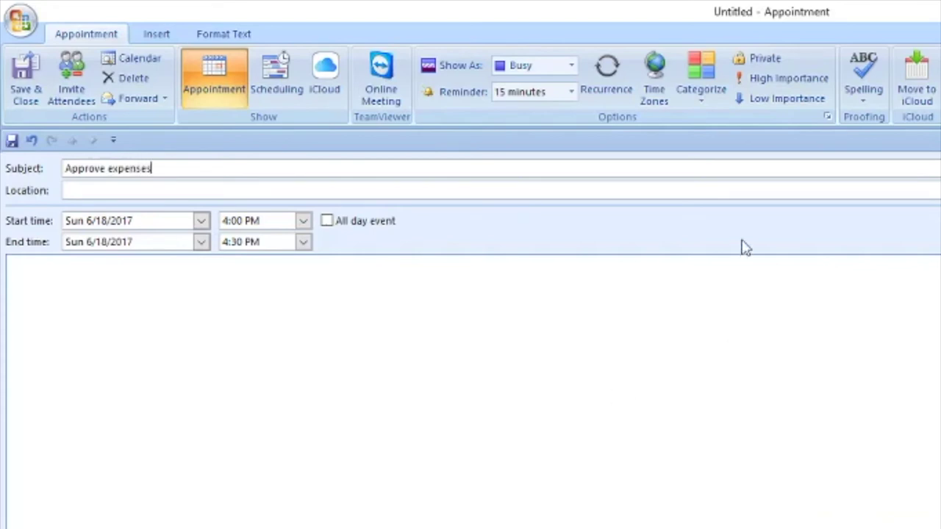
{"action": "left_click", "coordinate": [606, 77]}
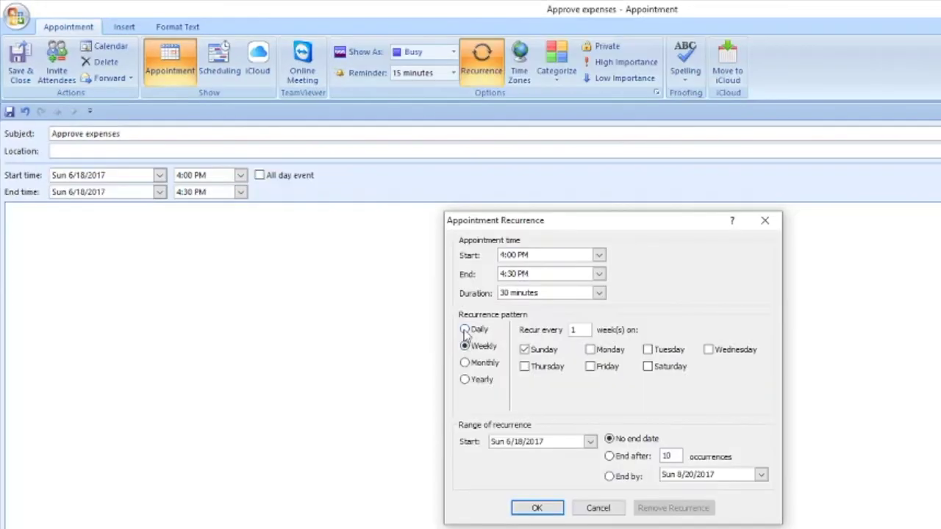
{"action": "left_click", "coordinate": [464, 330]}
{"action": "left_click", "coordinate": [525, 350]}
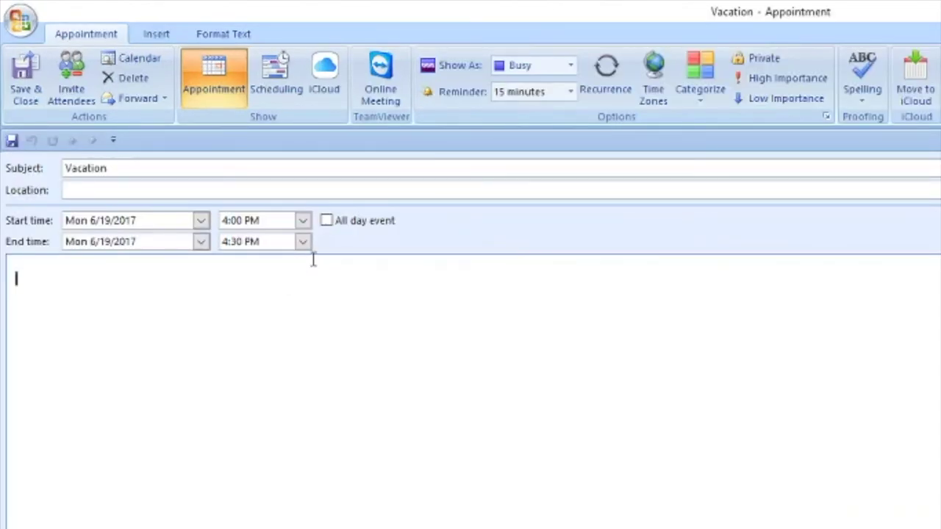
Make the Vacation appointment an all-day event ending Fri 6/23/2017, and toggle the all-day setting off and back on.
{"action": "left_click", "coordinate": [326, 222]}
{"action": "left_click", "coordinate": [201, 242]}
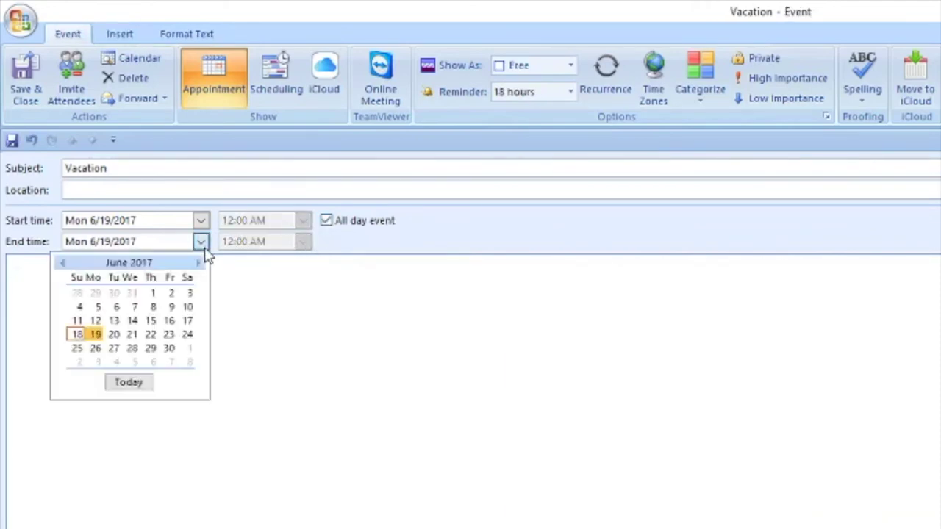
{"action": "left_click", "coordinate": [169, 334]}
{"action": "left_click", "coordinate": [294, 347]}
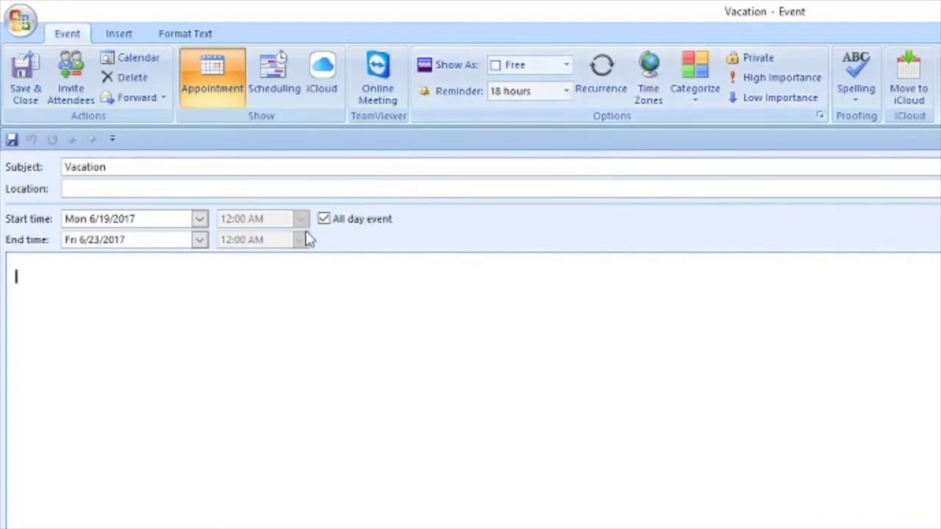
{"action": "left_click", "coordinate": [325, 220]}
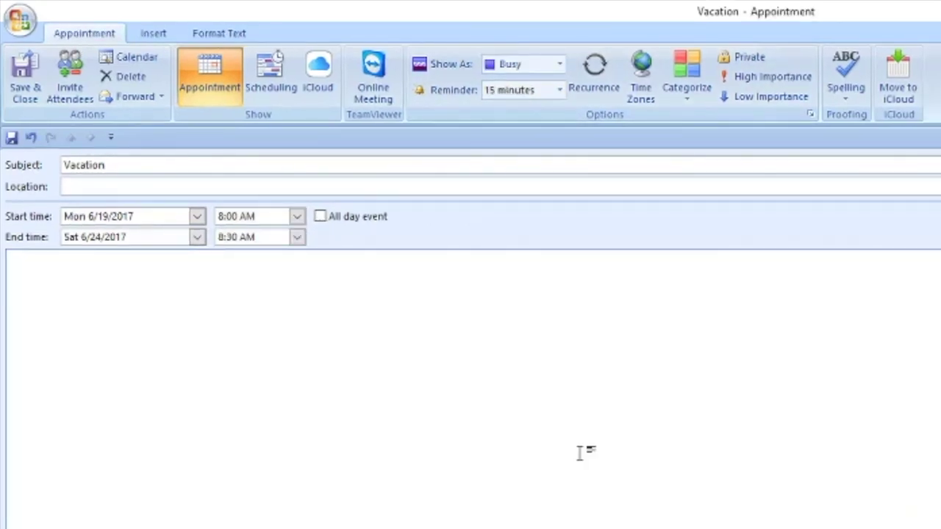
{"action": "left_click", "coordinate": [320, 221]}
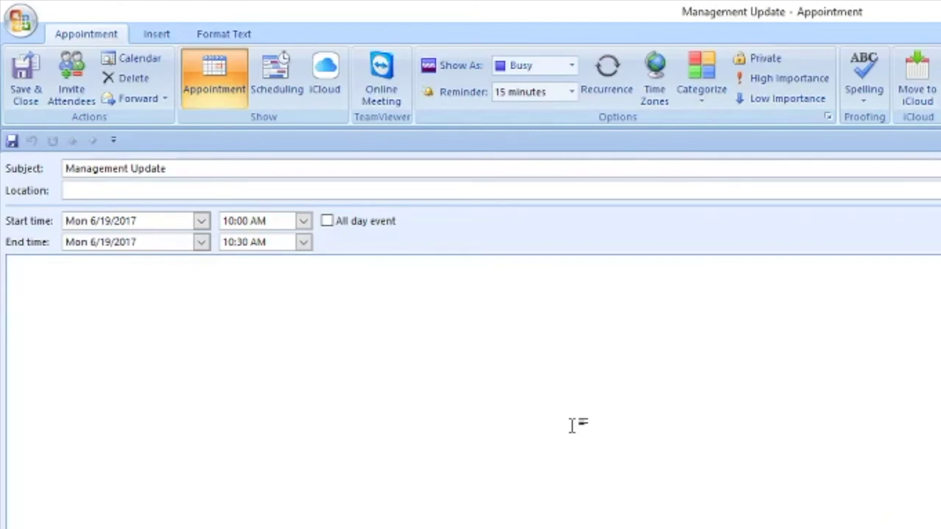
Add "Meeting:" in front of the subject of the Management Update appointment.
{"action": "left_click", "coordinate": [66, 169]}
{"action": "type", "text": "Meeting:"}
{"action": "left_click", "coordinate": [580, 496]}
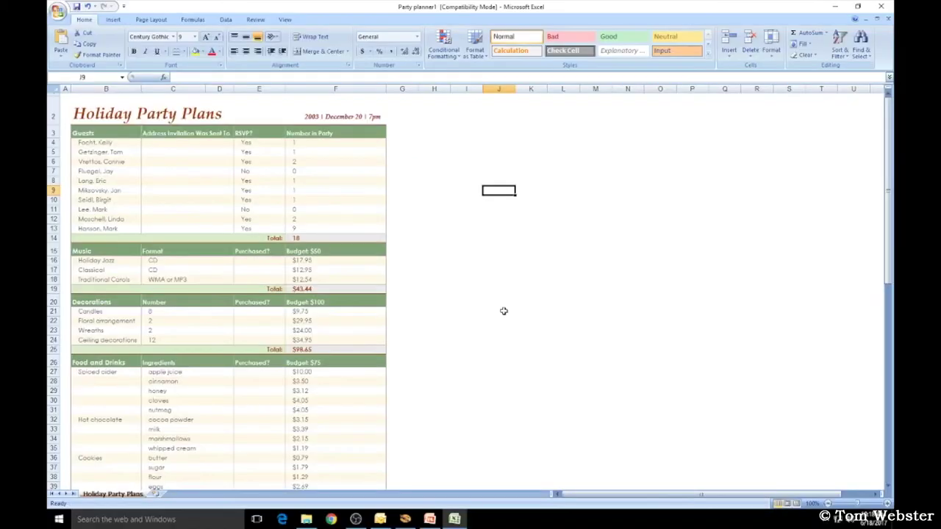
In the Excel party planner workbook, open the last guest's name in cell B13 for editing and accept the entry.
{"action": "double_click", "coordinate": [132, 228]}
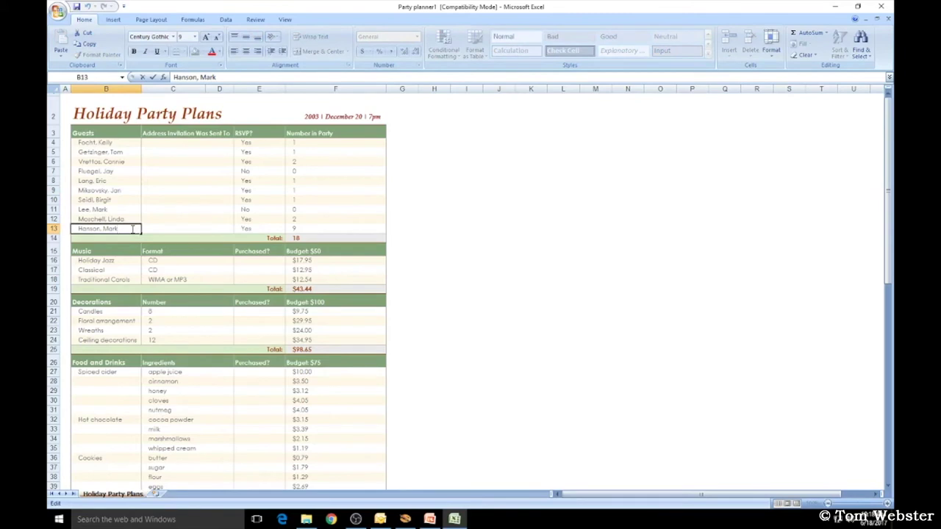
{"action": "key", "text": "Return"}
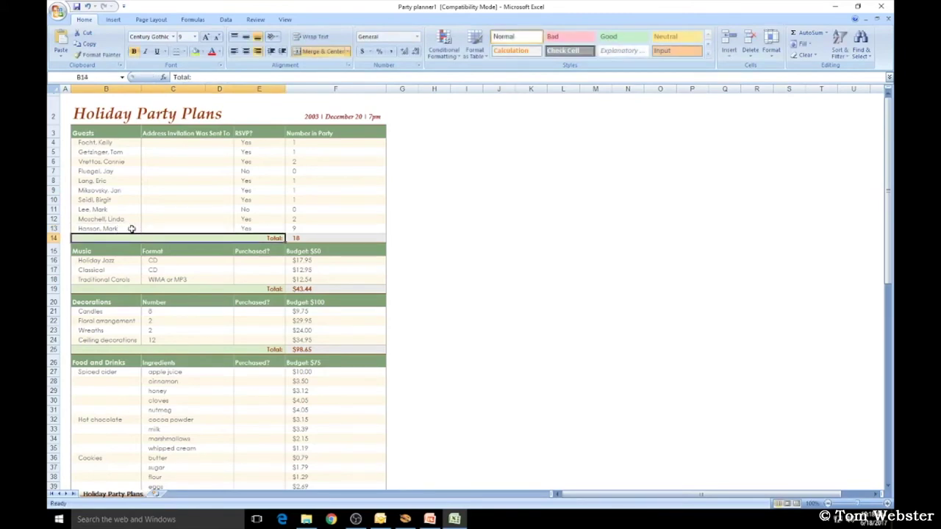
Add a second line reading "New text" inside cell B13, below the last guest's name.
{"action": "double_click", "coordinate": [132, 228]}
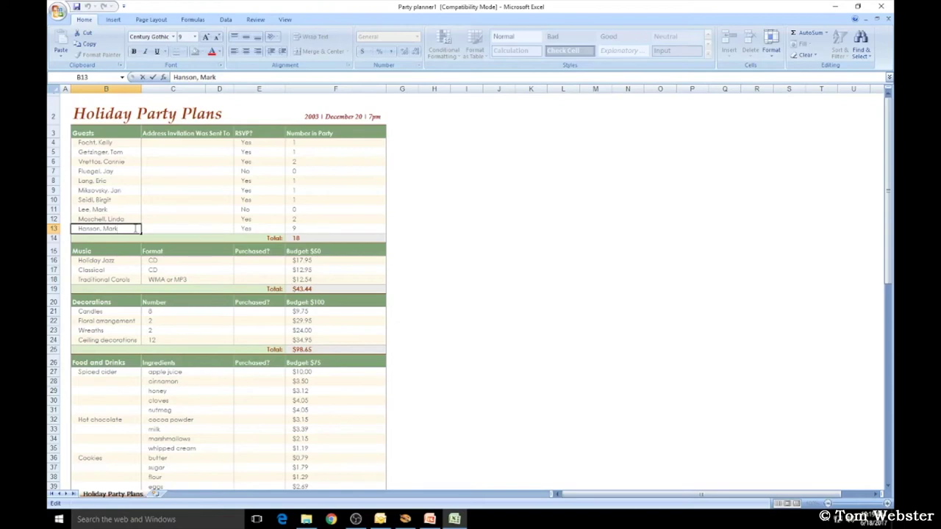
{"action": "key", "text": "alt+Return"}
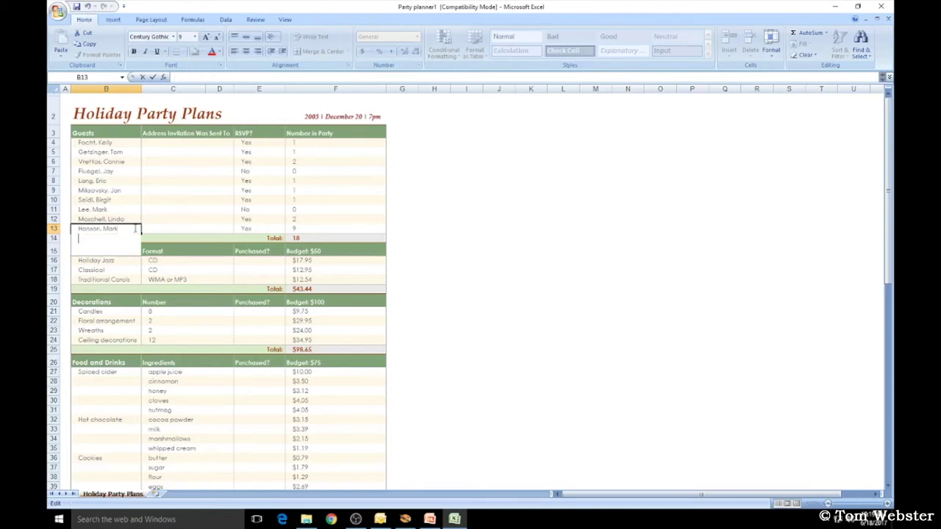
{"action": "type", "text": "New text"}
{"action": "key", "text": "Return"}
From cell F39, jump to the beginning of the worksheet and to its last used cell.
{"action": "left_click", "coordinate": [335, 486]}
{"action": "scroll", "coordinate": [443, 356], "scroll_direction": "down", "scroll_amount": 5}
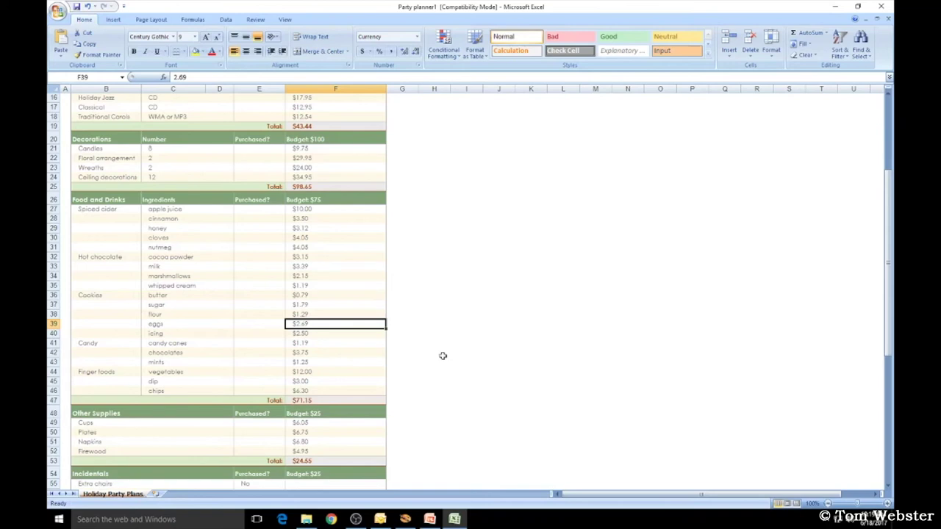
{"action": "key", "text": "ctrl+Home"}
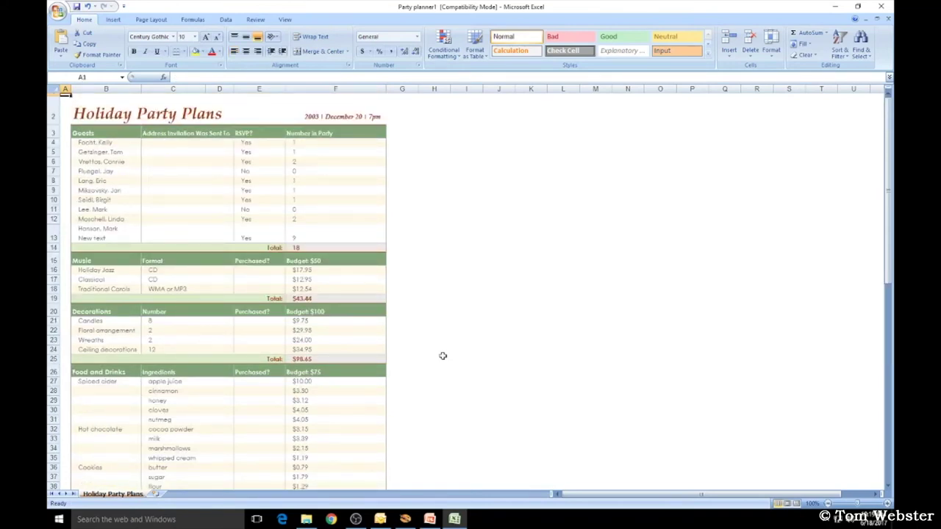
{"action": "key", "text": "ctrl+End"}
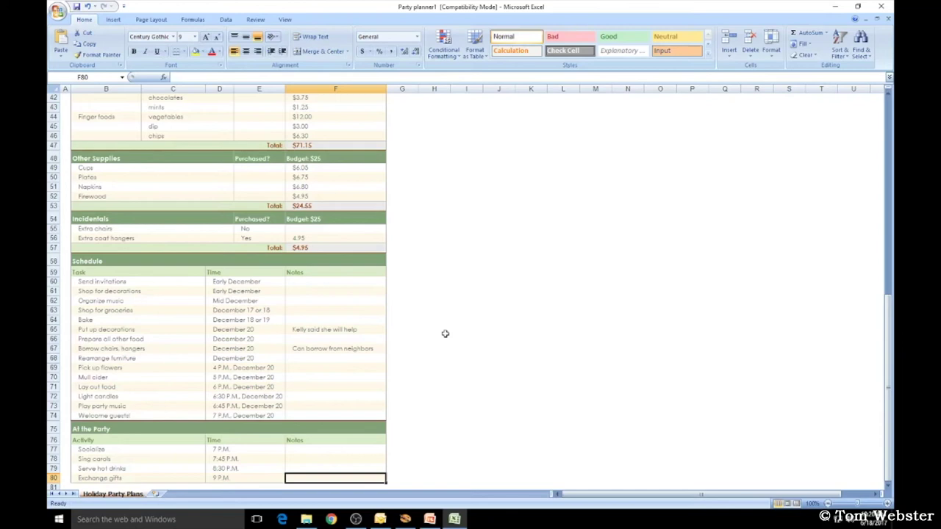
Select the party plan from its last used cell back to the beginning and apply All Borders to it.
{"action": "key", "text": "ctrl+shift+Home"}
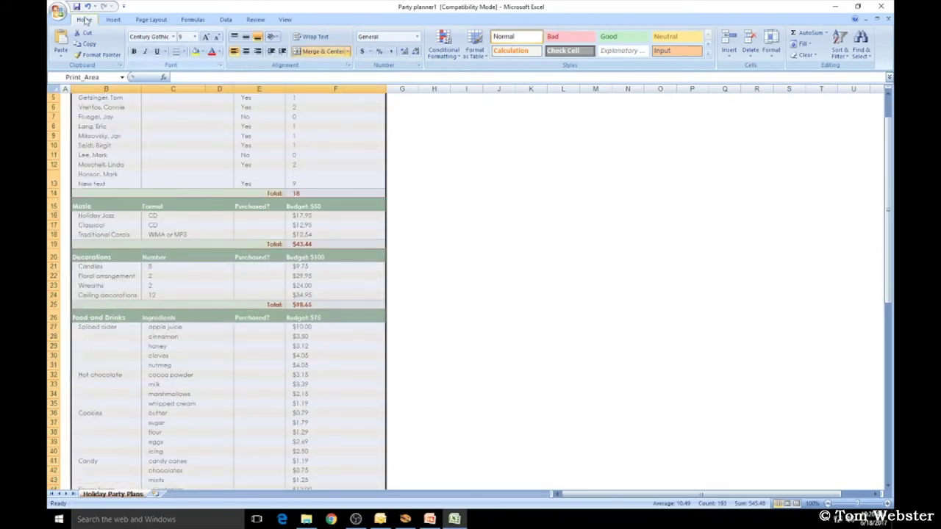
{"action": "left_click", "coordinate": [185, 56]}
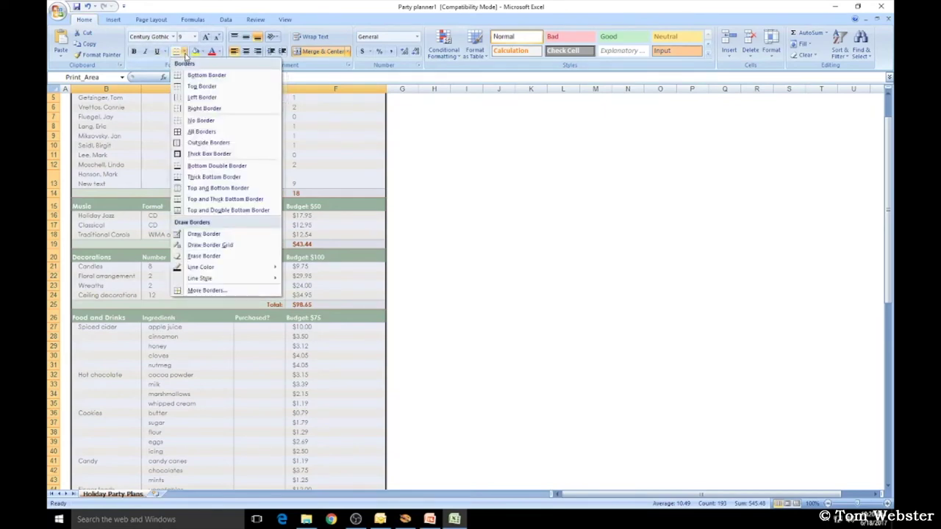
{"action": "left_click", "coordinate": [211, 133]}
{"action": "scroll", "coordinate": [220, 154], "scroll_direction": "down", "scroll_amount": 10}
{"action": "scroll", "coordinate": [273, 252], "scroll_direction": "up", "scroll_amount": 10}
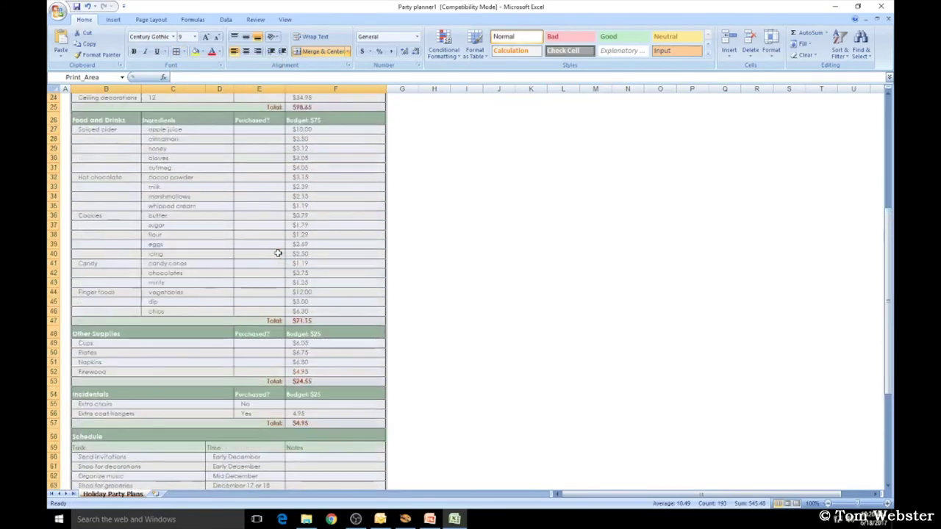
{"action": "scroll", "coordinate": [277, 252], "scroll_direction": "up", "scroll_amount": 2}
{"action": "left_click", "coordinate": [326, 192]}
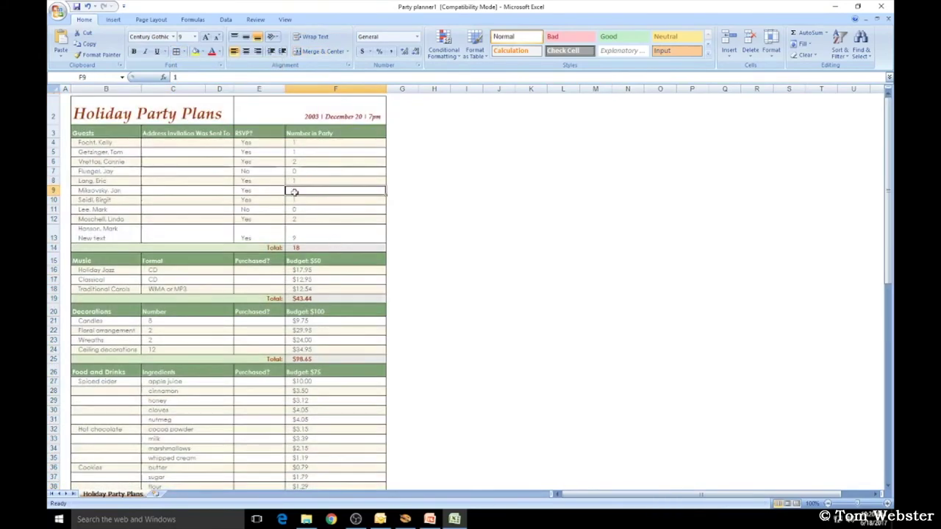
{"action": "left_click", "coordinate": [466, 200]}
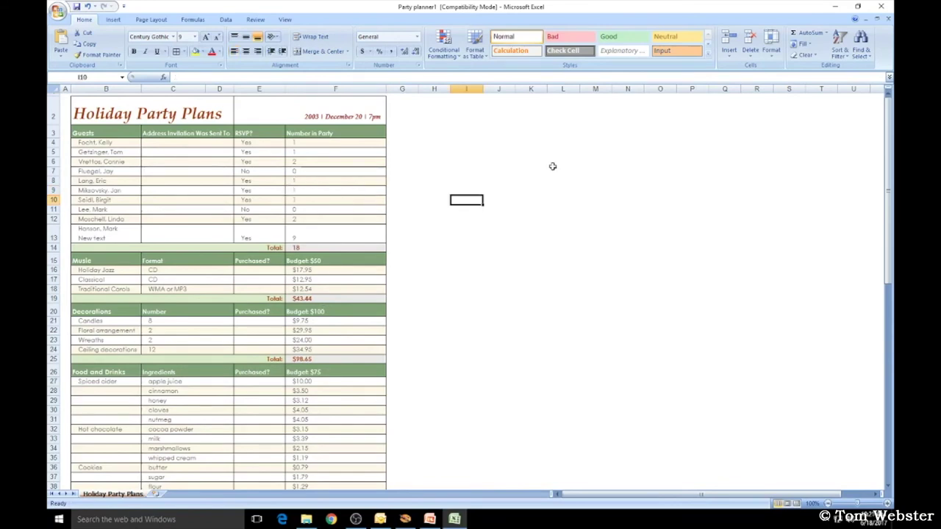
Select the entire worksheet and remove all its cell borders with No Border.
{"action": "left_click", "coordinate": [53, 88]}
{"action": "left_click", "coordinate": [184, 52]}
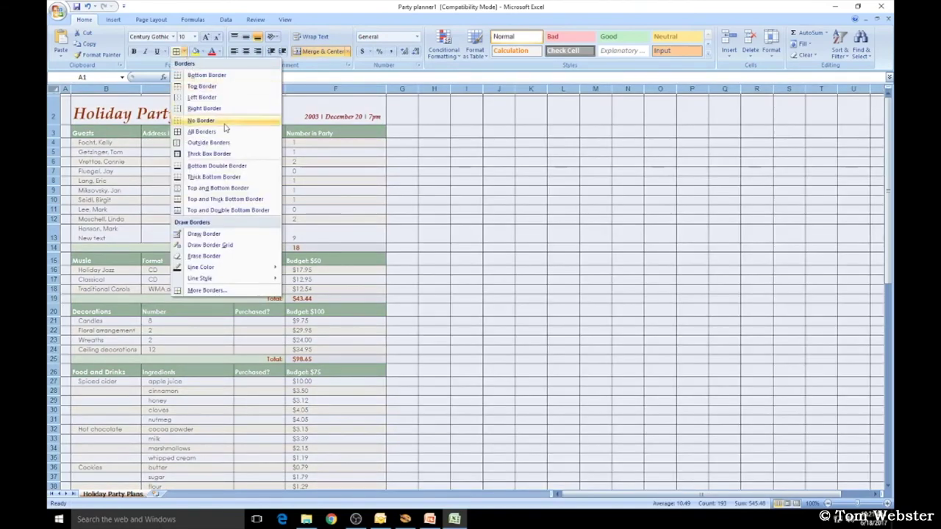
{"action": "left_click", "coordinate": [200, 119]}
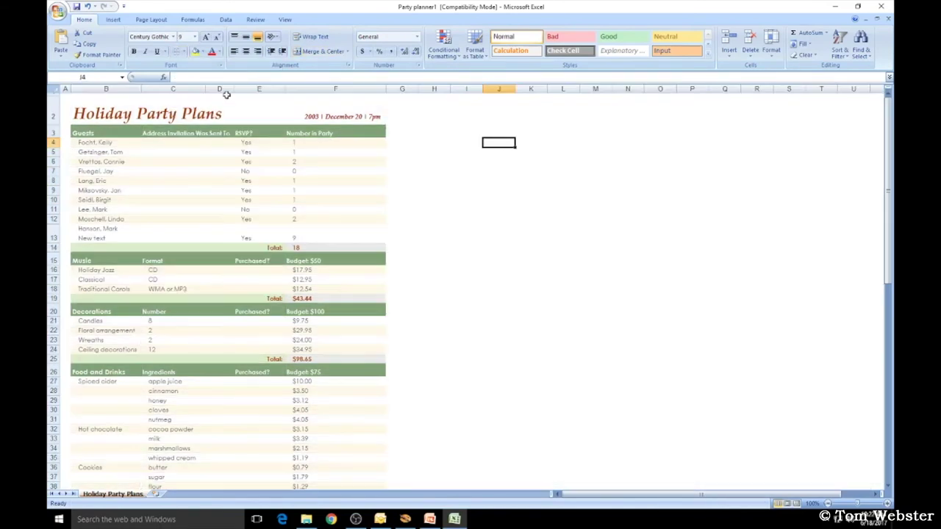
{"action": "left_click", "coordinate": [186, 53]}
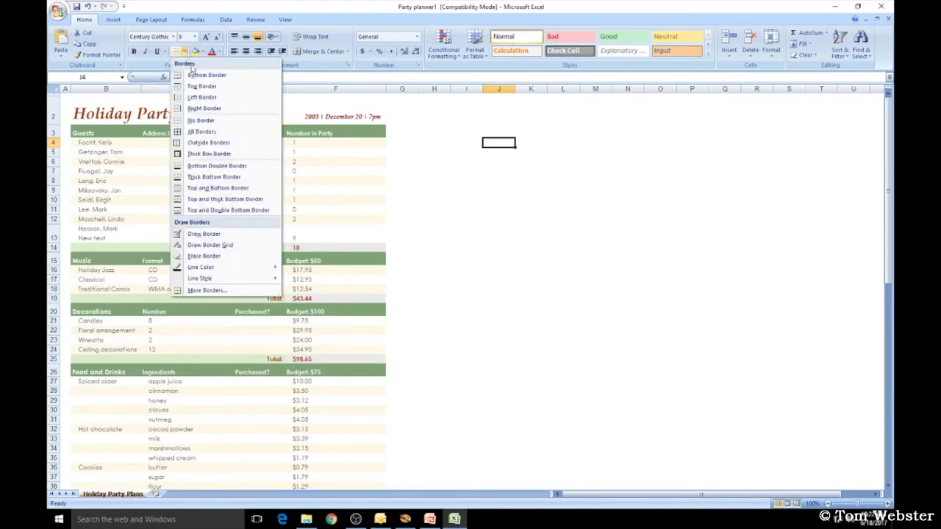
{"action": "left_click", "coordinate": [198, 88]}
{"action": "left_click", "coordinate": [556, 161]}
Enter "USA" in cell J3 and "Mexico" in cell J4 of the party planner sheet.
{"action": "left_click", "coordinate": [511, 133]}
{"action": "type", "text": "USA"}
{"action": "key", "text": "Return"}
{"action": "type", "text": "Mexico"}
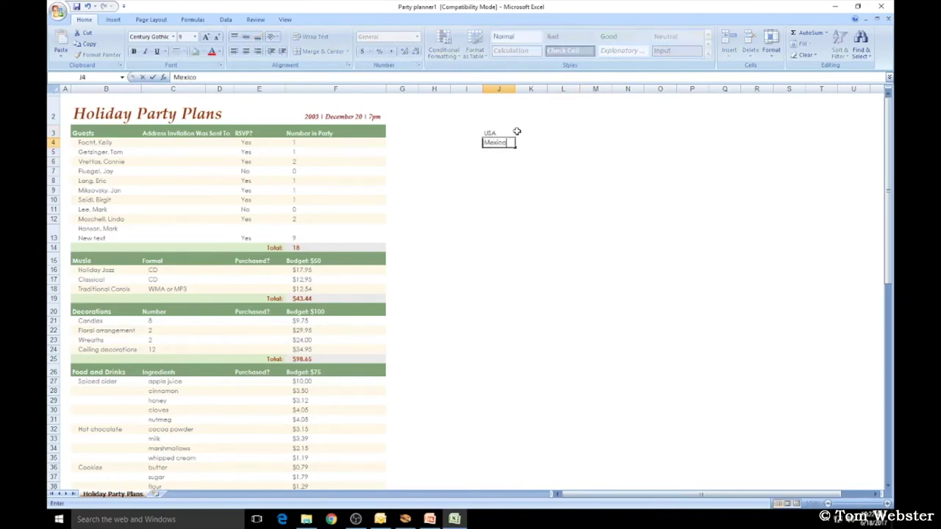
{"action": "key", "text": "Return"}
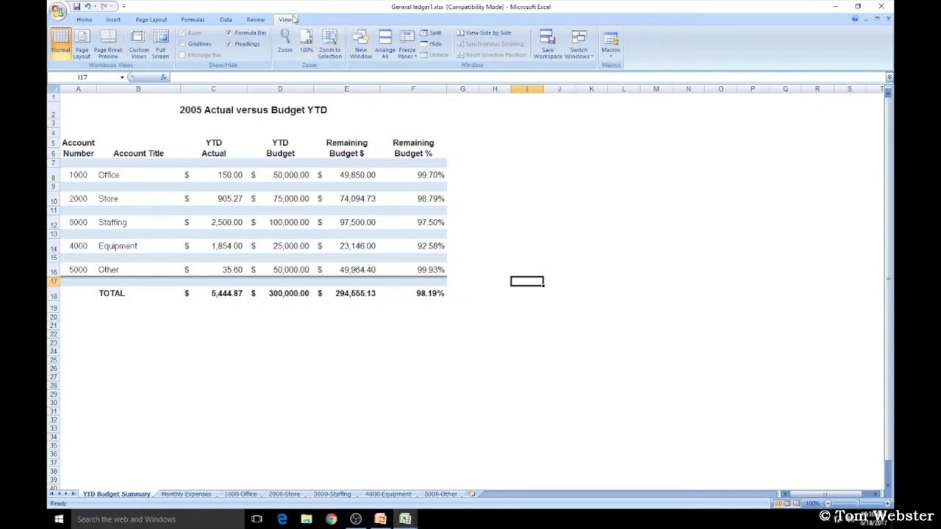
Freeze the rows above row 7 on the YTD Budget Summary sheet of the General ledger1 workbook.
{"action": "left_click", "coordinate": [416, 57]}
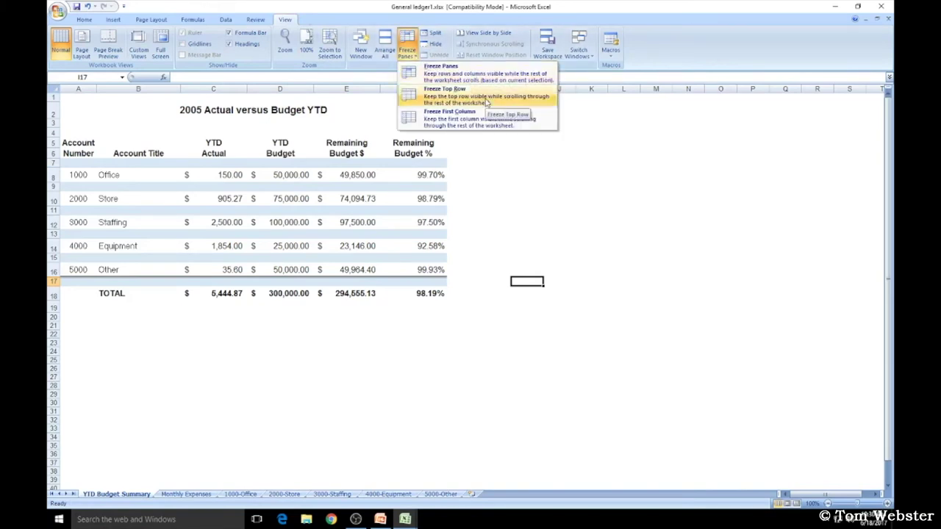
{"action": "left_click", "coordinate": [527, 222]}
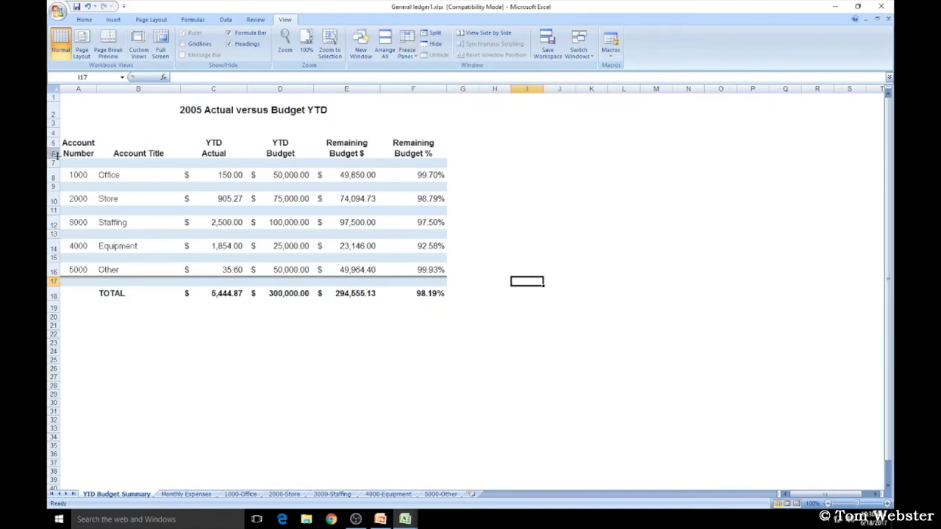
{"action": "scroll", "coordinate": [85, 173], "scroll_direction": "down", "scroll_amount": 7}
{"action": "scroll", "coordinate": [84, 174], "scroll_direction": "up", "scroll_amount": 7}
{"action": "left_click", "coordinate": [53, 162]}
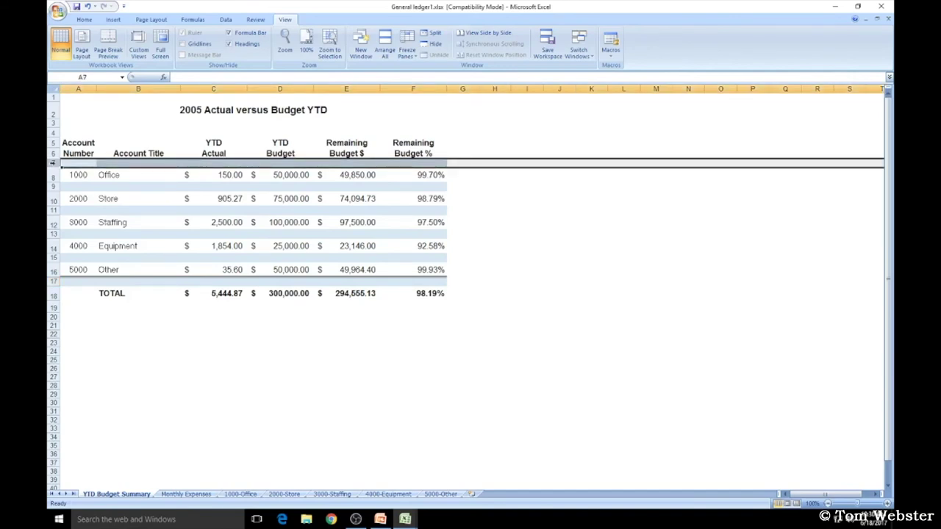
{"action": "left_click", "coordinate": [407, 48]}
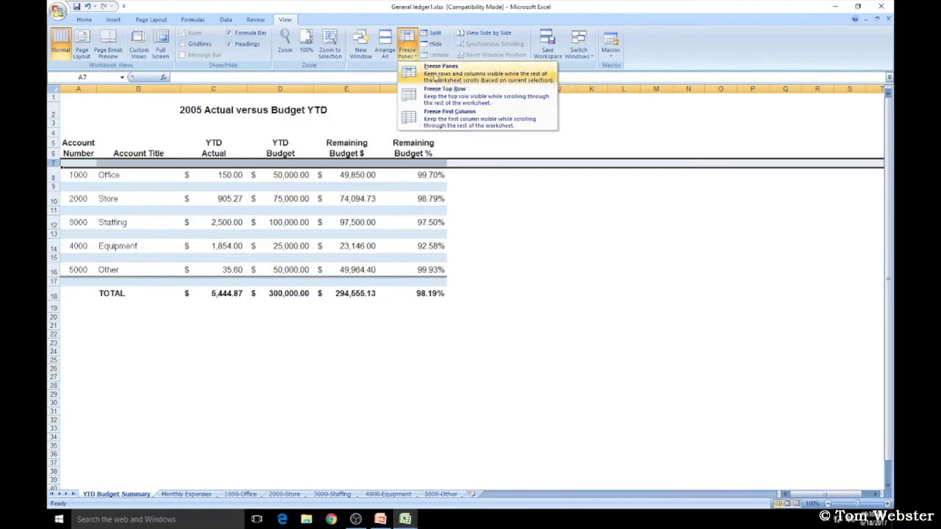
{"action": "left_click", "coordinate": [433, 76]}
{"action": "scroll", "coordinate": [492, 233], "scroll_direction": "down", "scroll_amount": 9}
{"action": "scroll", "coordinate": [492, 233], "scroll_direction": "up", "scroll_amount": 9}
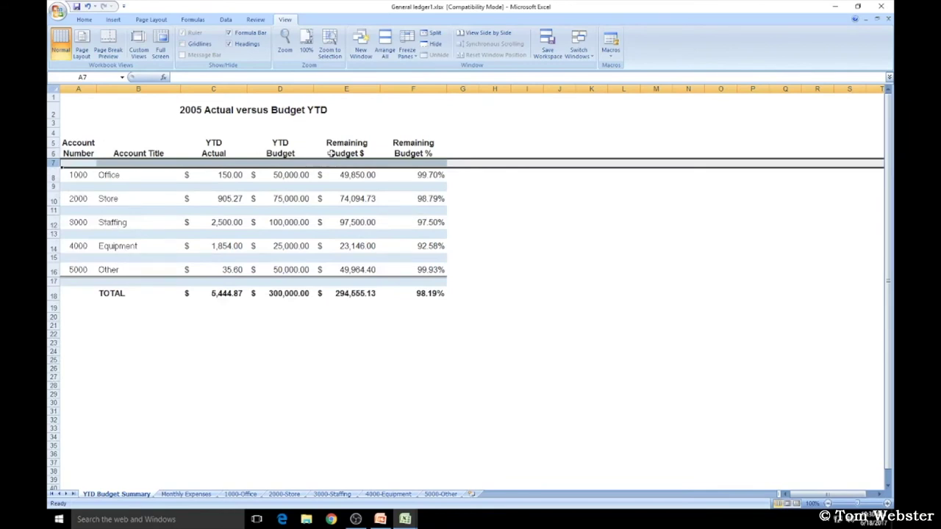
{"action": "scroll", "coordinate": [373, 166], "scroll_direction": "down", "scroll_amount": 5}
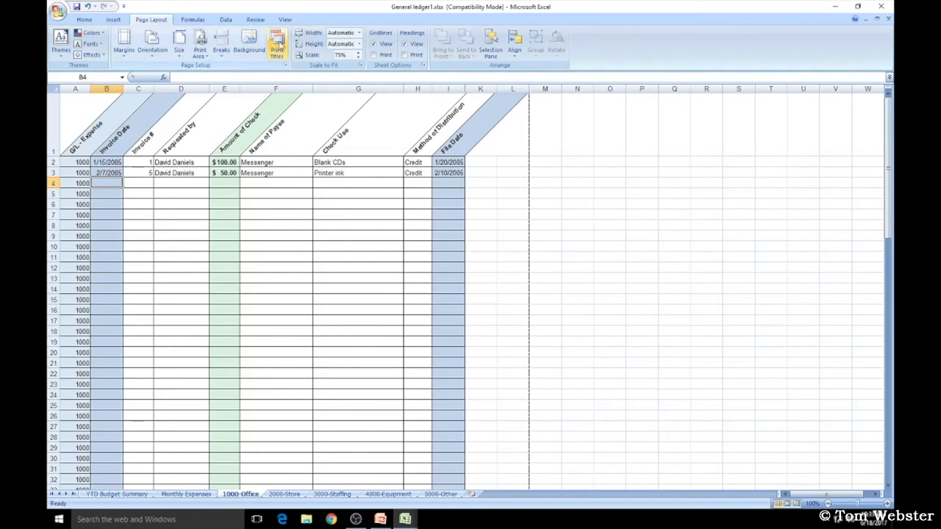
Set row 1 to repeat at the top of the 1000-Office sheet's printed pages and check all pages in print preview.
{"action": "left_click", "coordinate": [282, 42]}
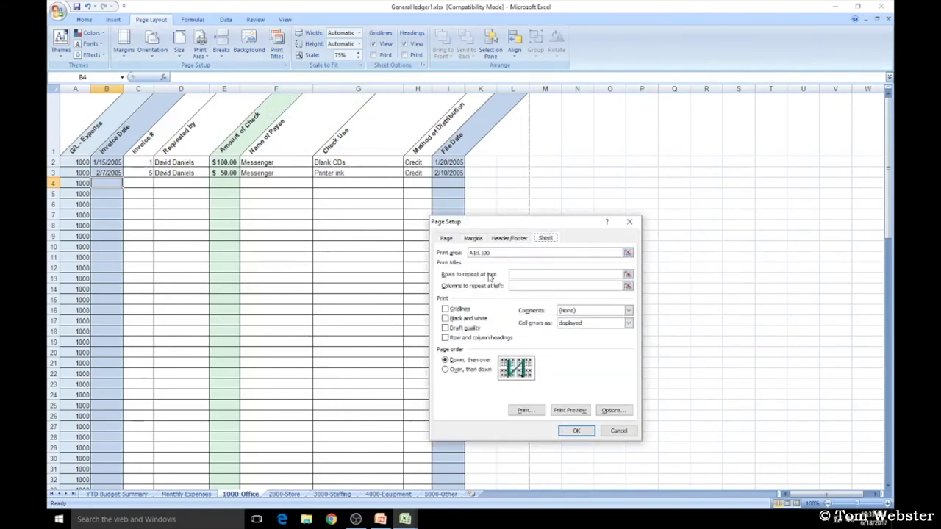
{"action": "left_click", "coordinate": [629, 275]}
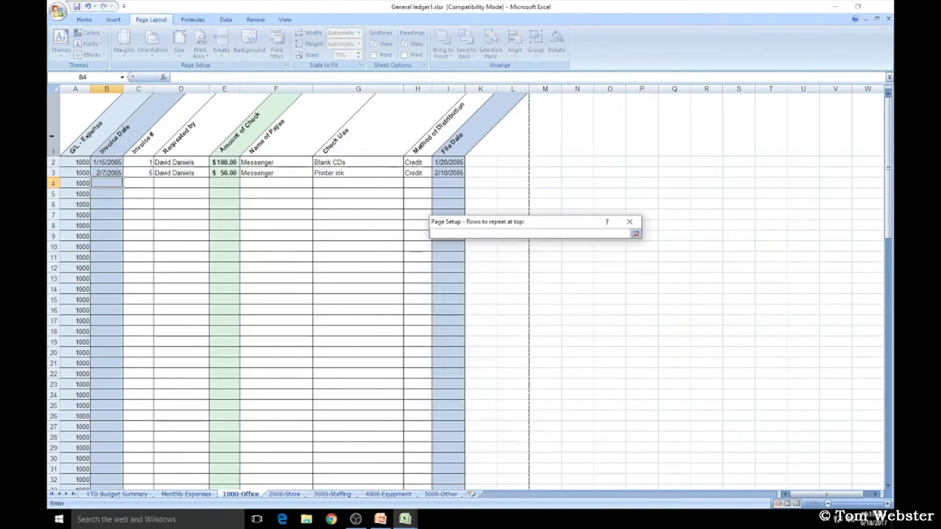
{"action": "left_click", "coordinate": [51, 136]}
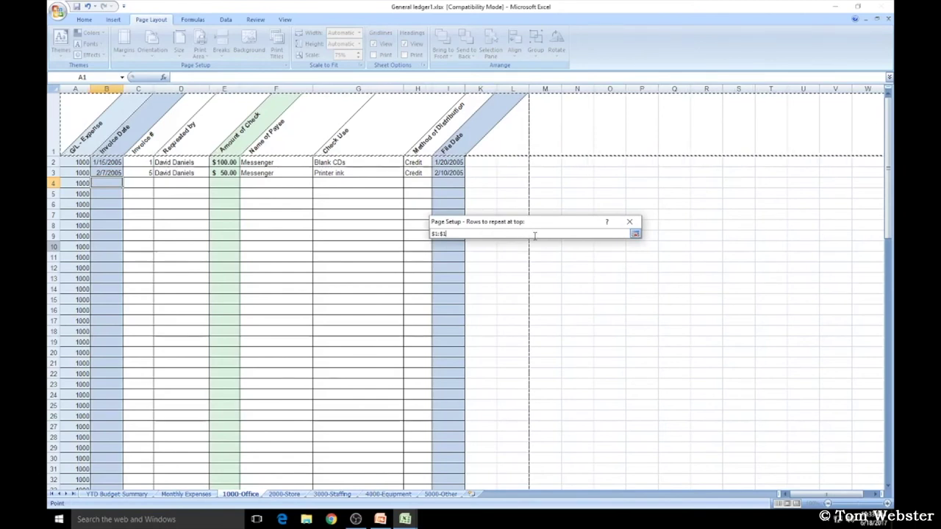
{"action": "key", "text": "Return"}
{"action": "key", "text": "alt+w"}
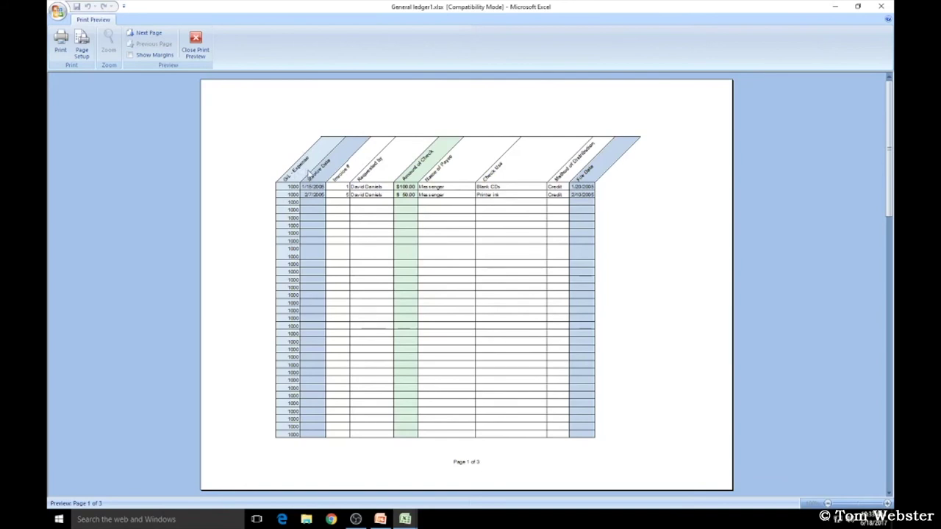
{"action": "scroll", "coordinate": [308, 174], "scroll_direction": "down", "scroll_amount": 2}
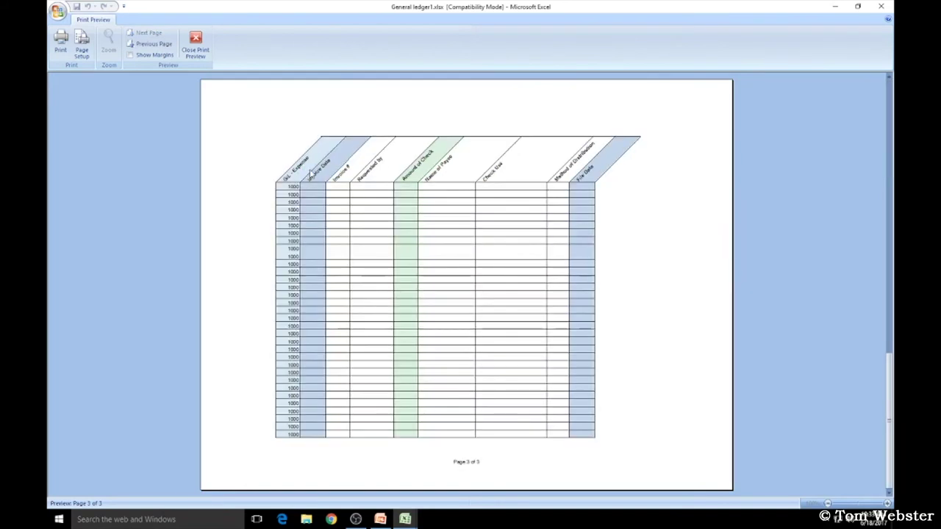
{"action": "key", "text": "Escape"}
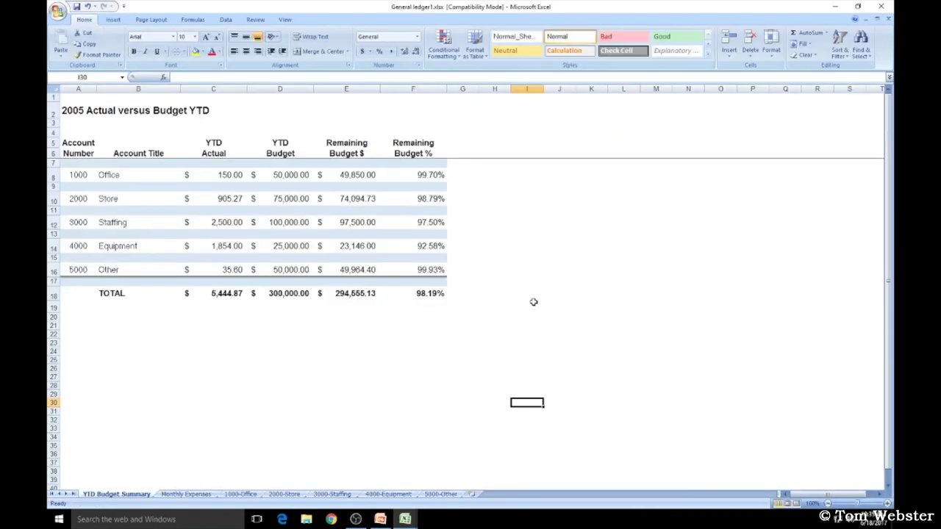
Merge and center the title "2005 Actual versus Budget YTD" across cells A1:F2 of the YTD Budget Summary sheet.
{"action": "left_click", "coordinate": [64, 110]}
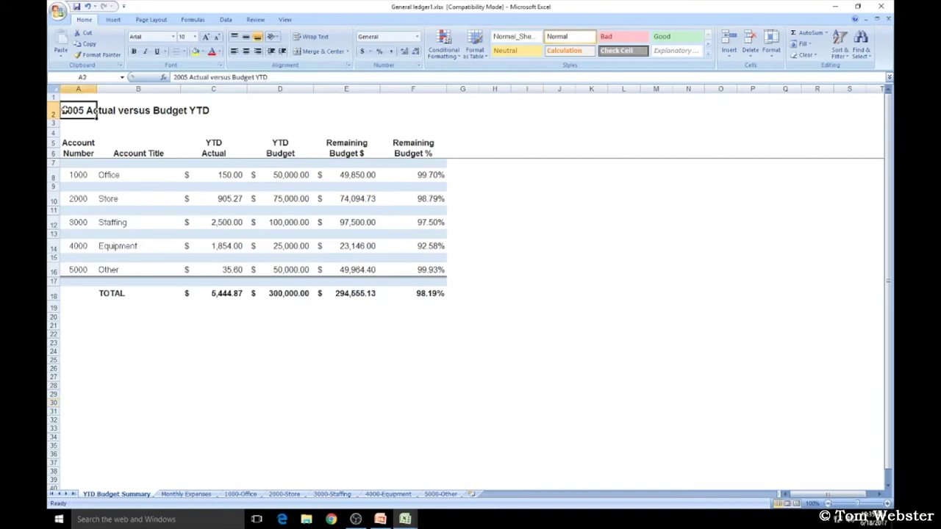
{"action": "left_click_drag", "start_coordinate": [64, 110], "coordinate": [403, 100]}
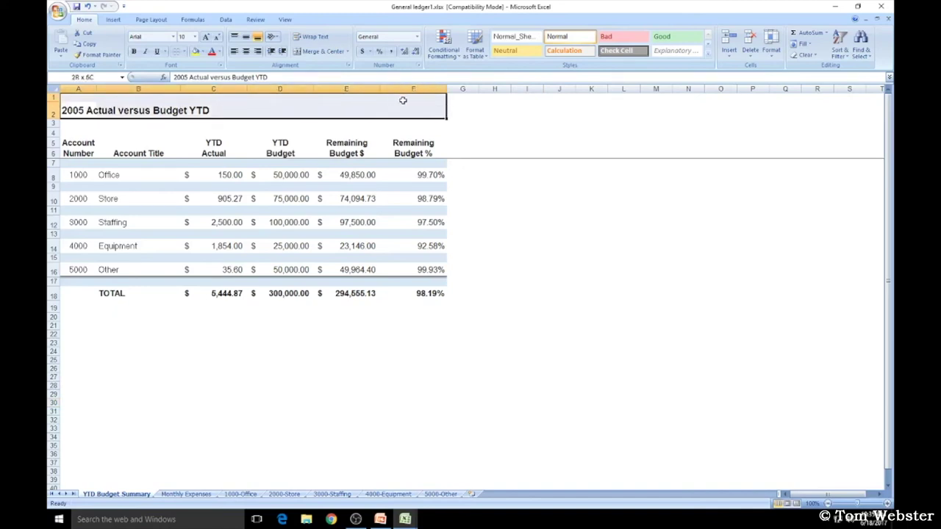
{"action": "left_click_drag", "start_coordinate": [403, 100], "coordinate": [402, 100]}
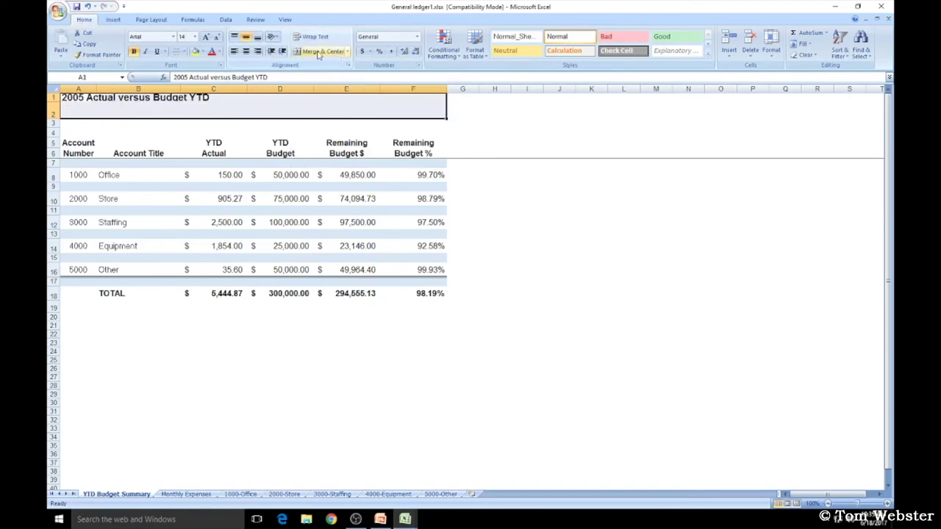
{"action": "left_click", "coordinate": [320, 53]}
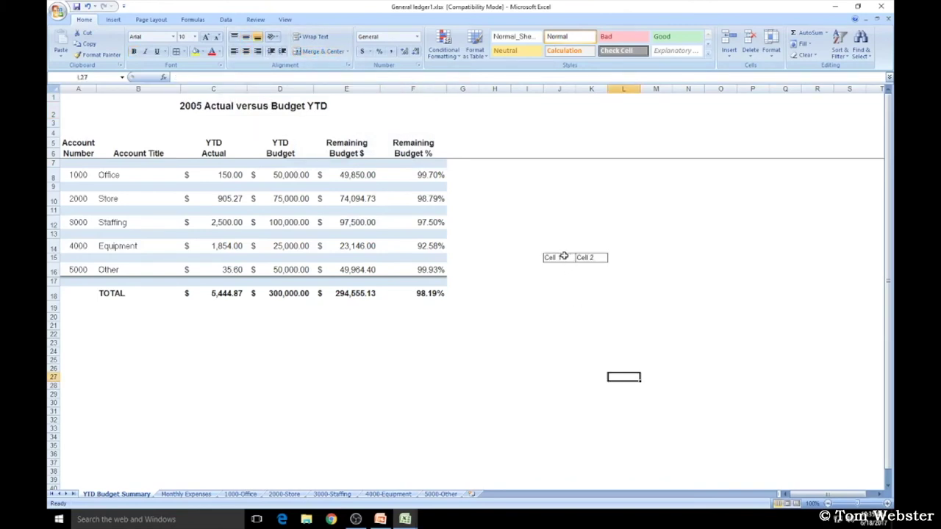
Merge cells J15 and K15 on the YTD Budget Summary sheet, keeping only the first cell's text.
{"action": "left_click_drag", "start_coordinate": [563, 256], "coordinate": [586, 257]}
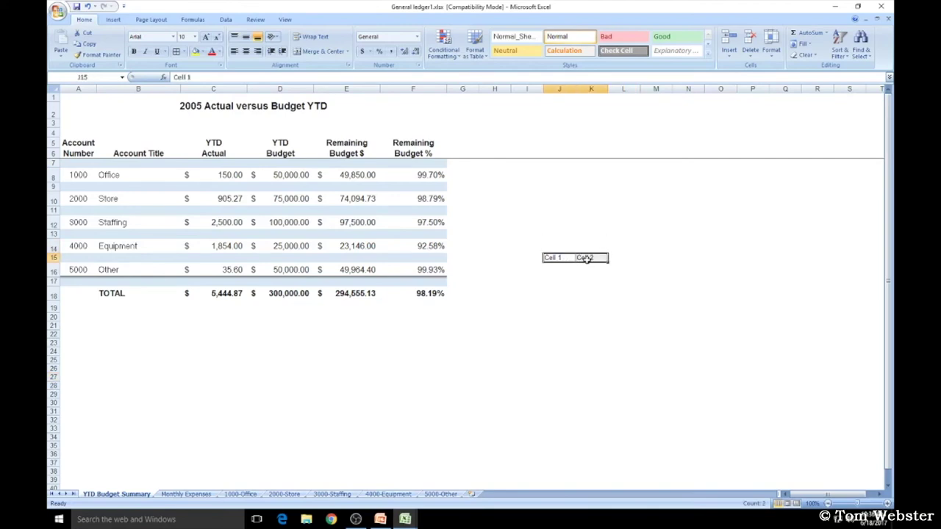
{"action": "right_click", "coordinate": [586, 257]}
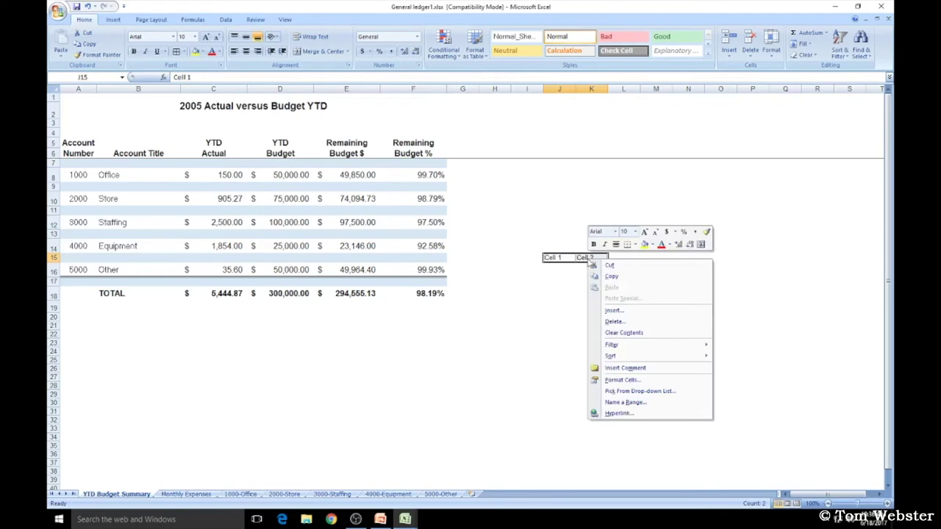
{"action": "left_click", "coordinate": [629, 378]}
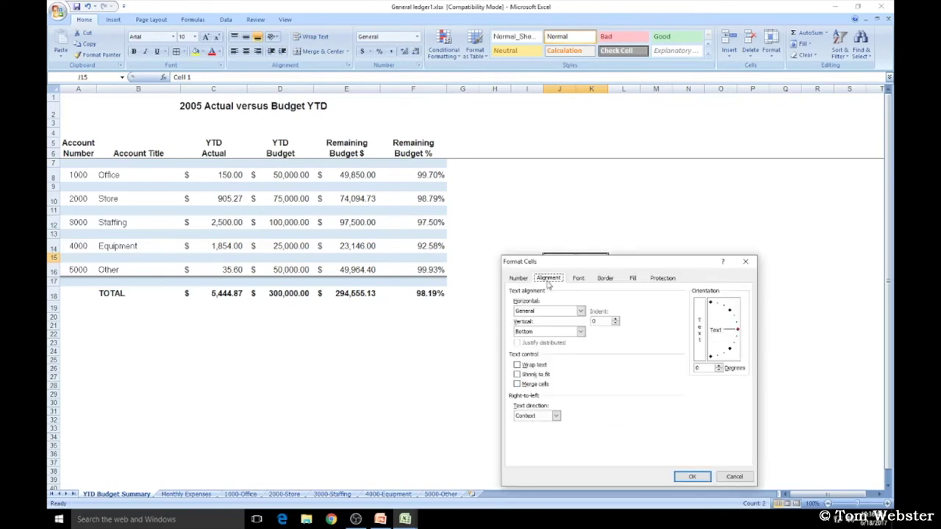
{"action": "left_click", "coordinate": [516, 385]}
{"action": "left_click", "coordinate": [691, 476]}
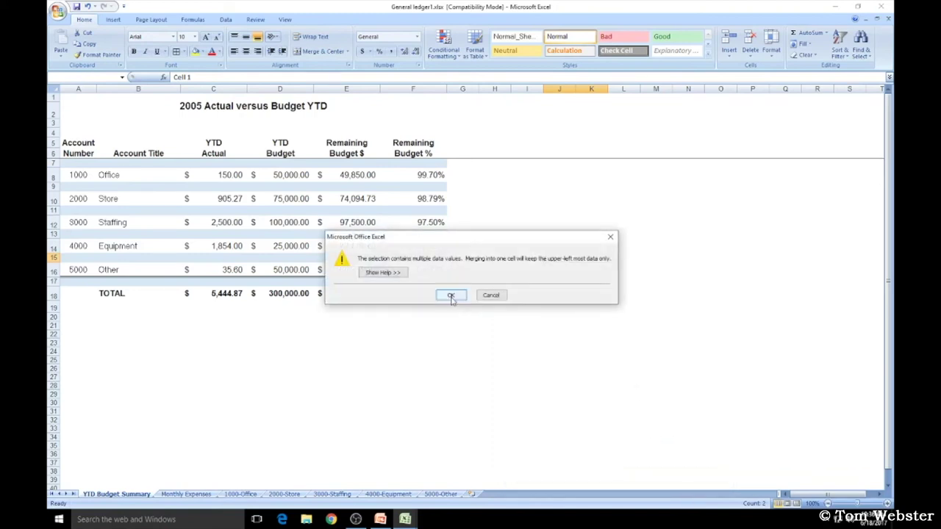
{"action": "left_click", "coordinate": [452, 296]}
{"action": "left_click", "coordinate": [588, 292]}
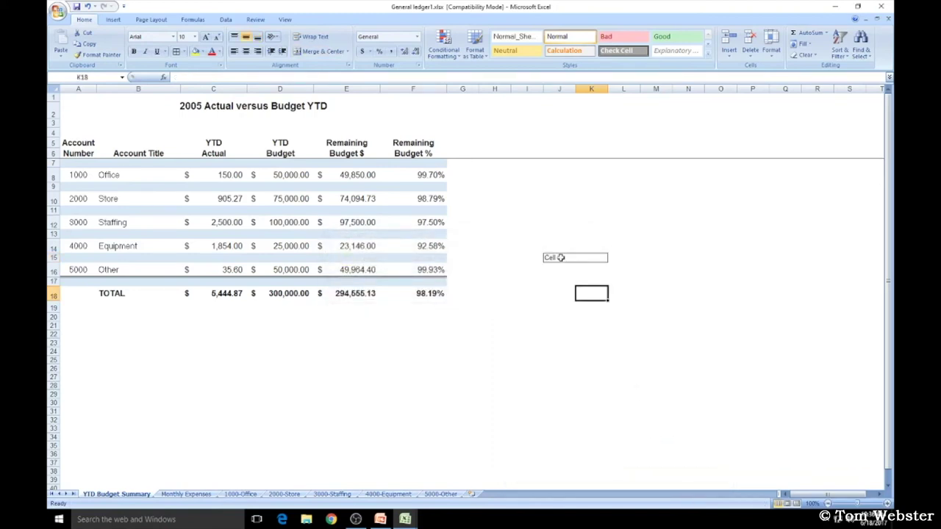
{"action": "left_click", "coordinate": [597, 255]}
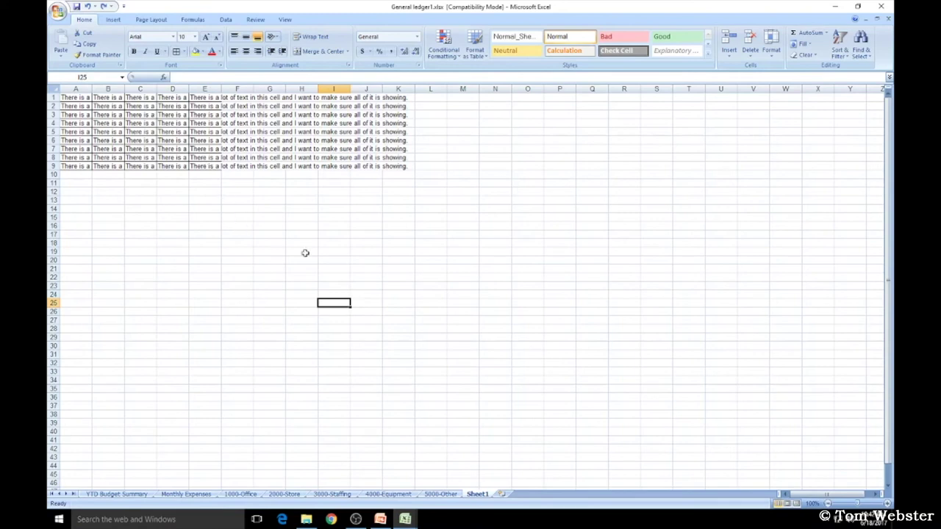
{"action": "key", "text": "Up"}
{"action": "key", "text": "Up"}
{"action": "key", "text": "Up"}
{"action": "key", "text": "Up"}
{"action": "key", "text": "Up"}
{"action": "key", "text": "Up"}
{"action": "key", "text": "Up"}
{"action": "key", "text": "Up"}
{"action": "key", "text": "Up"}
{"action": "key", "text": "Left"}
{"action": "key", "text": "Left"}
{"action": "key", "text": "Left"}
{"action": "key", "text": "Left"}
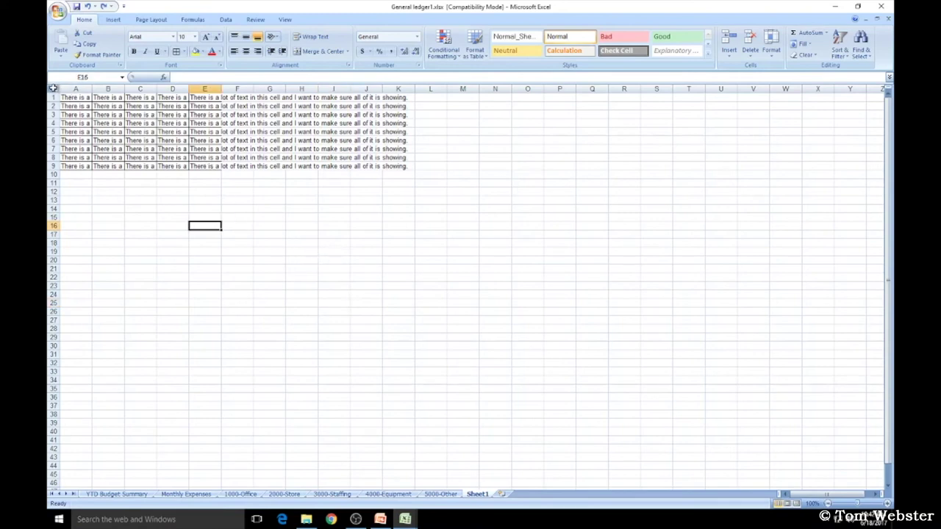
Auto-fit the width of all columns on Sheet1 to their text, and undo the change.
{"action": "left_click", "coordinate": [52, 88]}
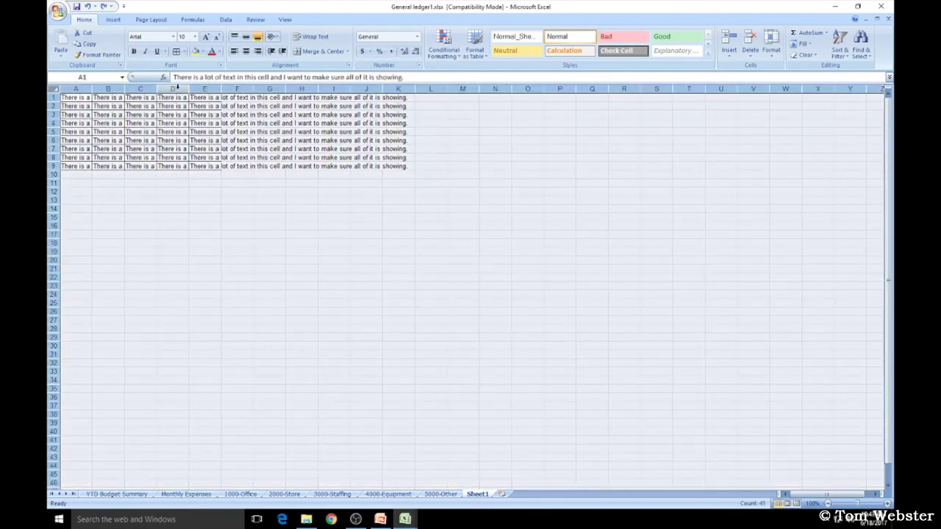
{"action": "double_click", "coordinate": [189, 89]}
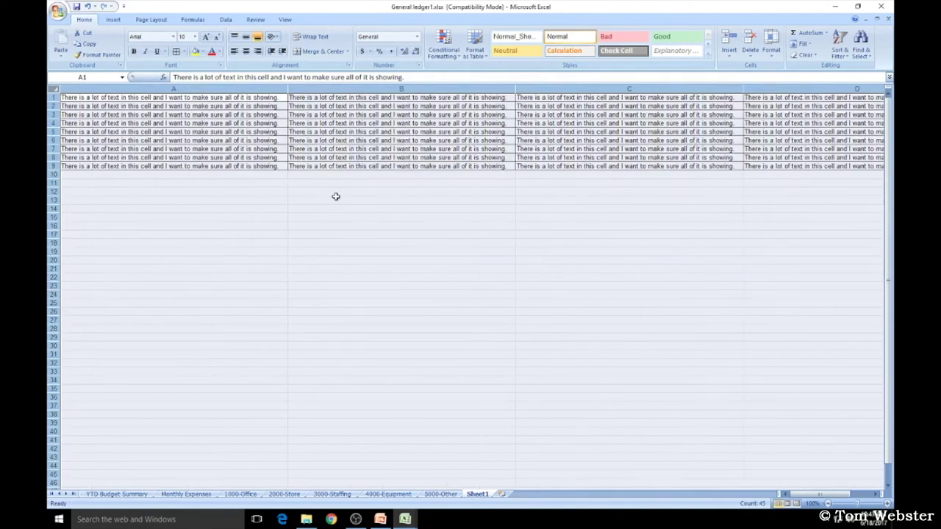
{"action": "key", "text": "ctrl+z"}
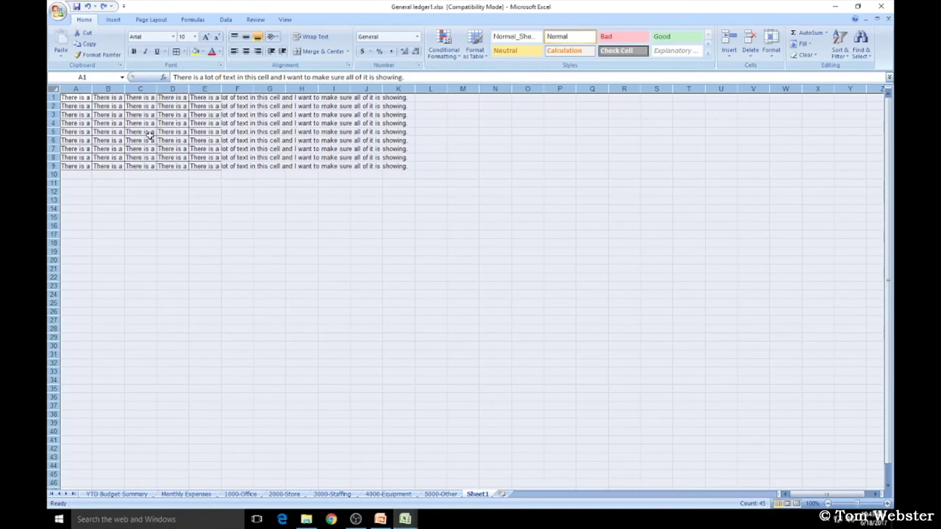
Turn on text wrapping for all cells of Sheet1.
{"action": "left_click", "coordinate": [53, 89]}
{"action": "right_click", "coordinate": [166, 135]}
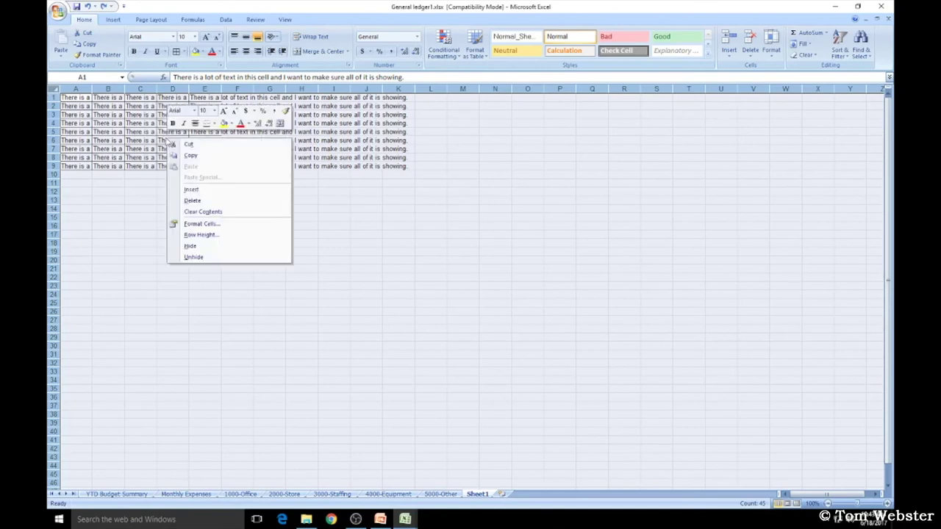
{"action": "left_click", "coordinate": [215, 224]}
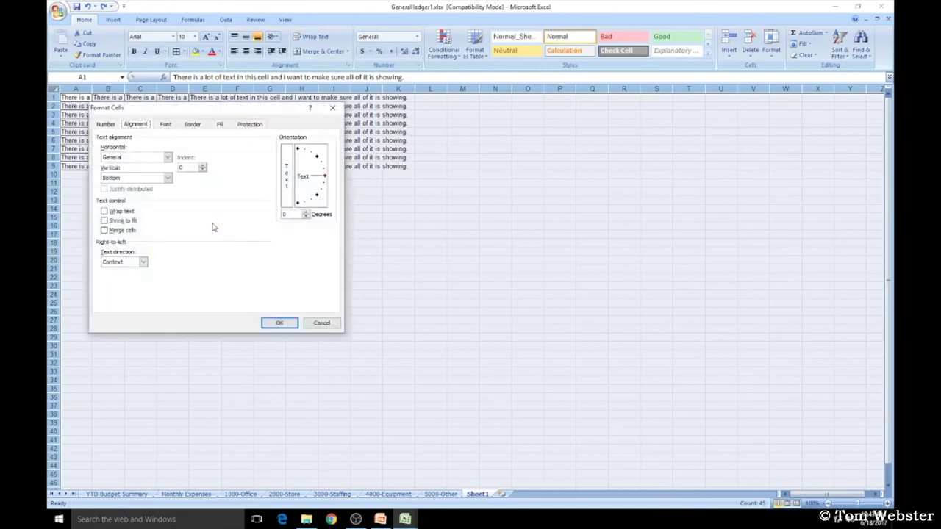
{"action": "left_click", "coordinate": [107, 212]}
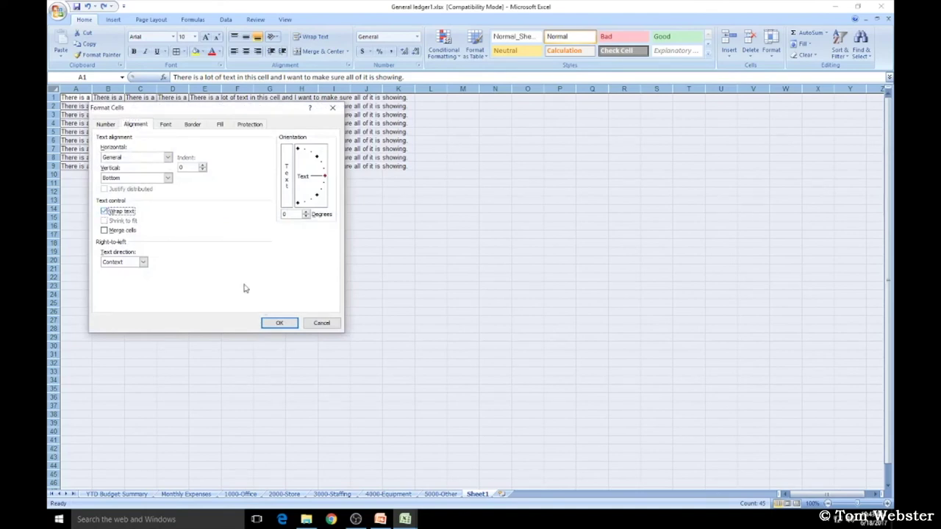
{"action": "left_click", "coordinate": [278, 326]}
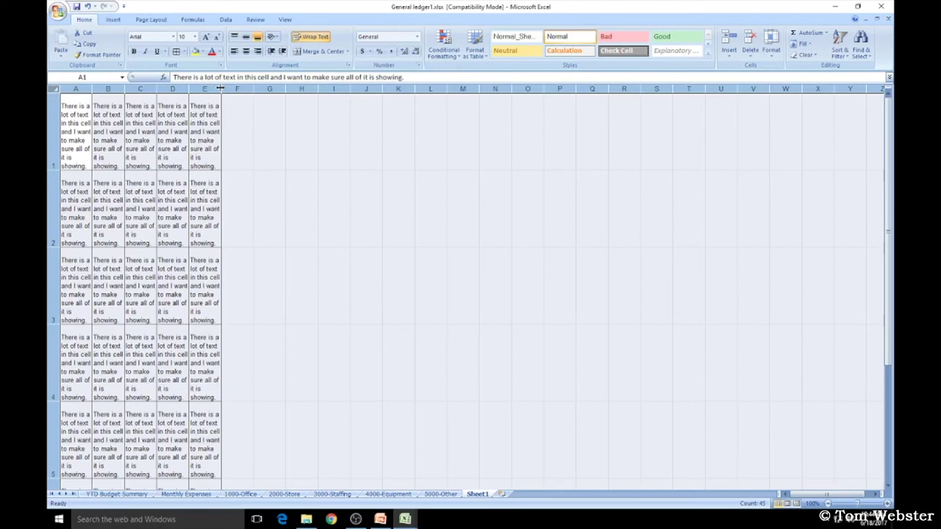
Widen all columns of Sheet1 equally and auto-fit the row heights to the wrapped text.
{"action": "left_click_drag", "start_coordinate": [219, 88], "coordinate": [327, 86]}
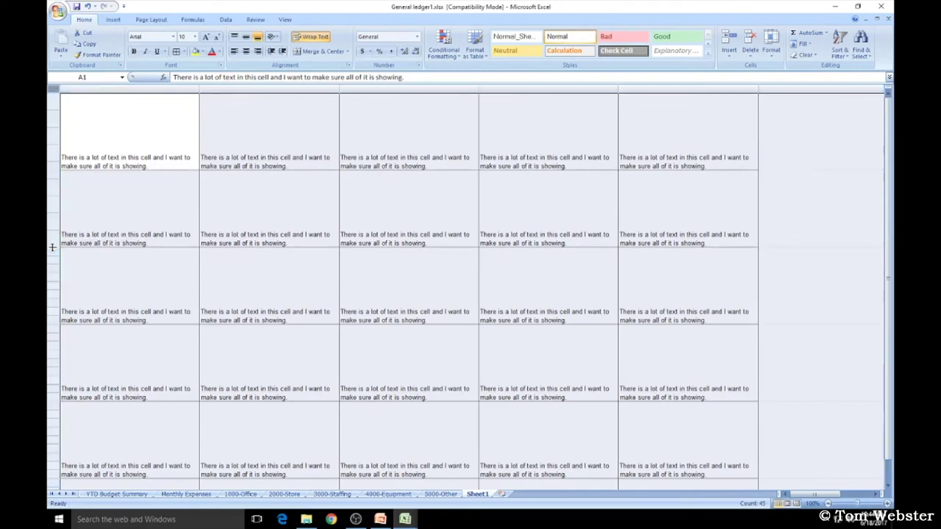
{"action": "double_click", "coordinate": [53, 247]}
{"action": "left_click", "coordinate": [397, 329]}
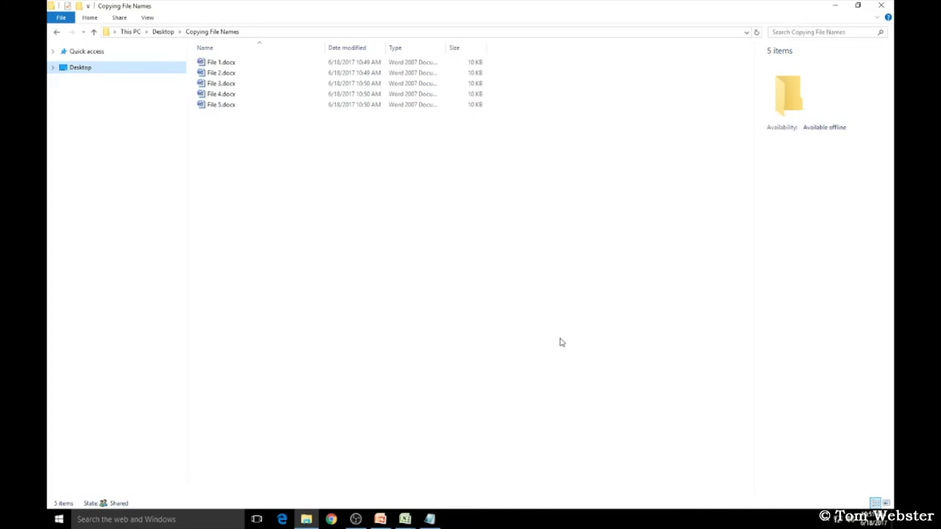
Copy the full paths of File 1.docx through File 5.docx in the Copying File Names folder.
{"action": "left_click", "coordinate": [519, 327]}
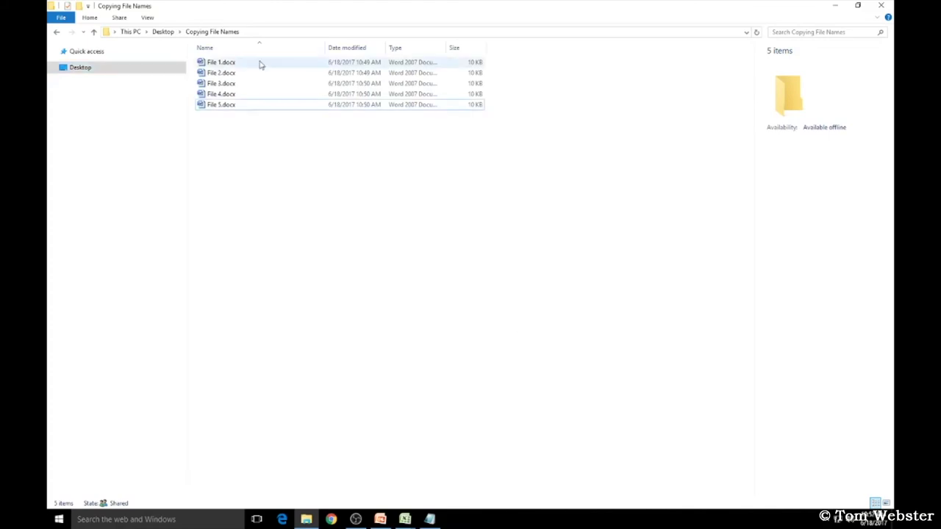
{"action": "left_click", "coordinate": [259, 65]}
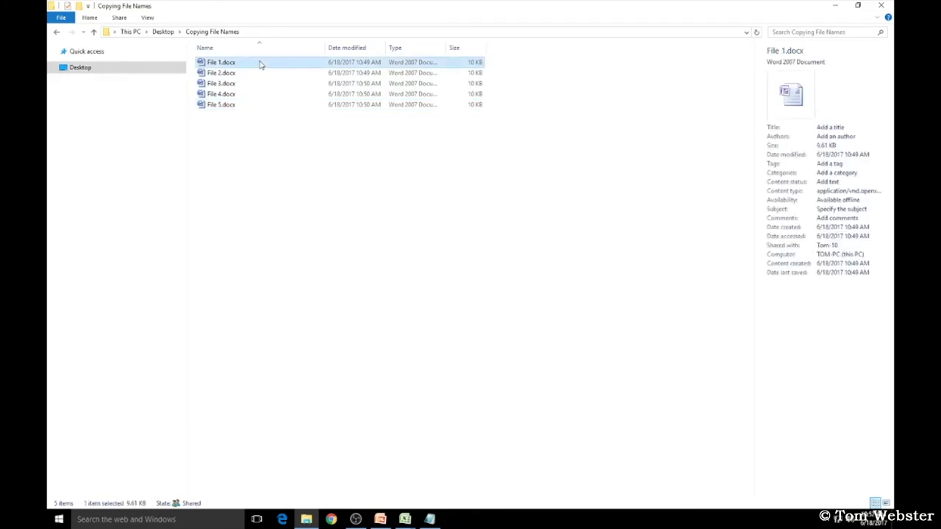
{"action": "left_click_drag", "start_coordinate": [259, 65], "coordinate": [267, 111]}
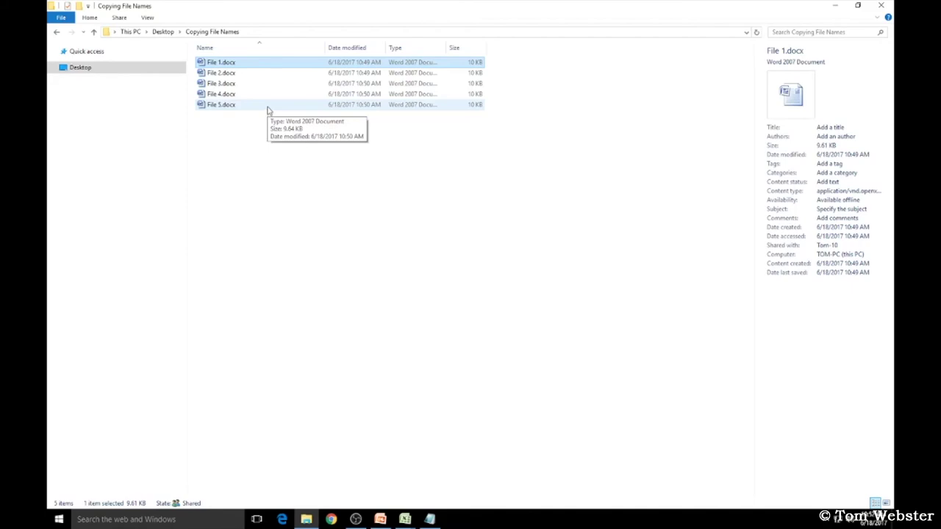
{"action": "left_click", "coordinate": [267, 105], "text": "shift"}
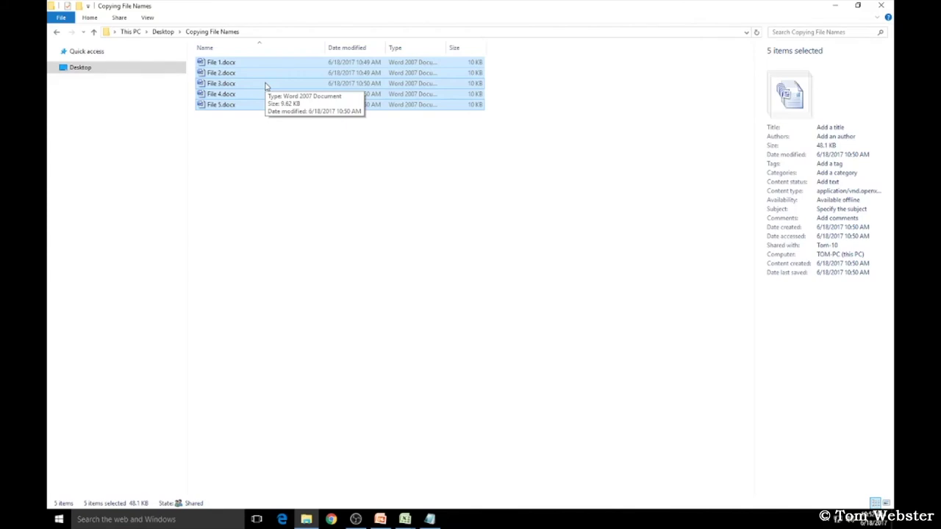
{"action": "right_click", "coordinate": [266, 86]}
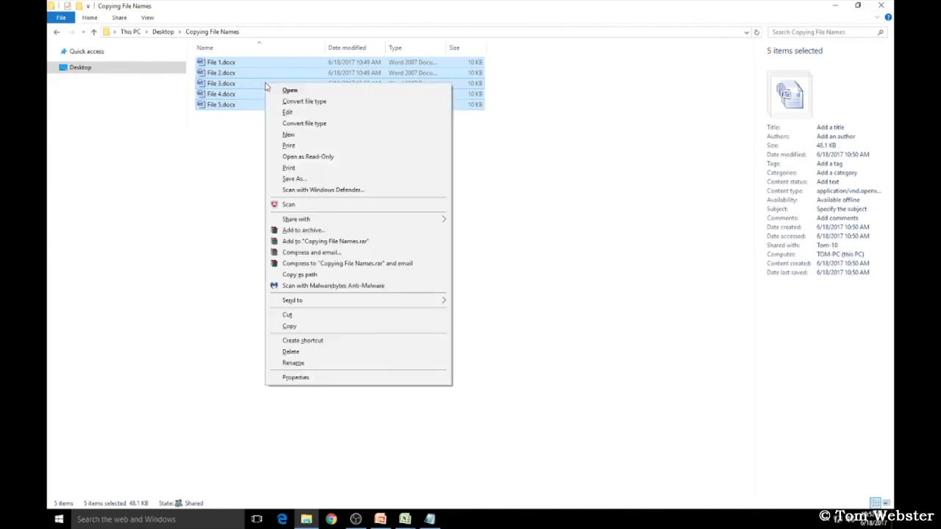
{"action": "left_click", "coordinate": [338, 275]}
Switch to the empty Book2 workbook in Excel, paste the copied file paths at A1, and auto-fit column A.
{"action": "key", "text": "alt+Tab"}
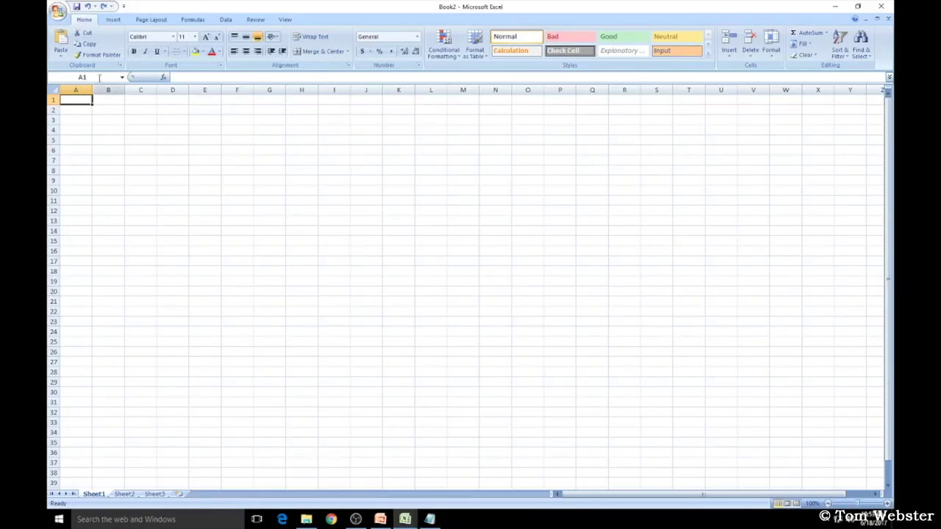
{"action": "left_click", "coordinate": [63, 39]}
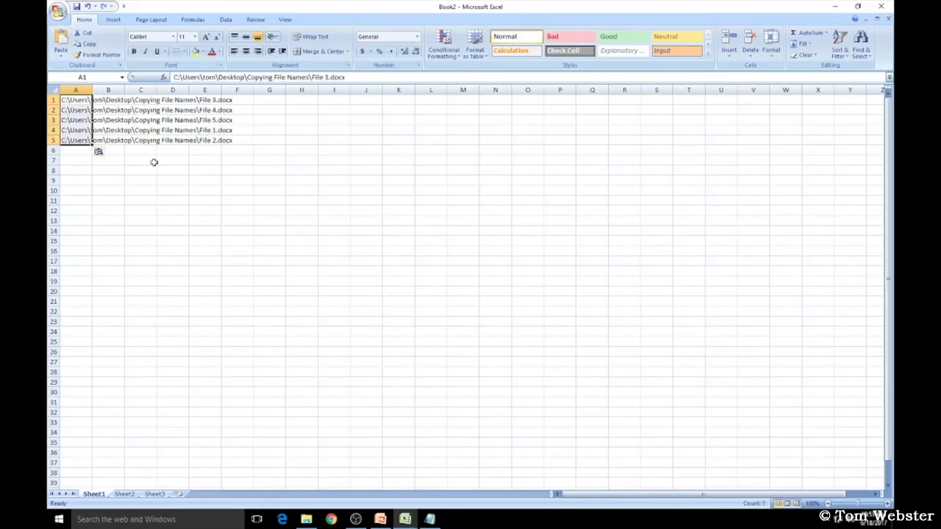
{"action": "double_click", "coordinate": [92, 89]}
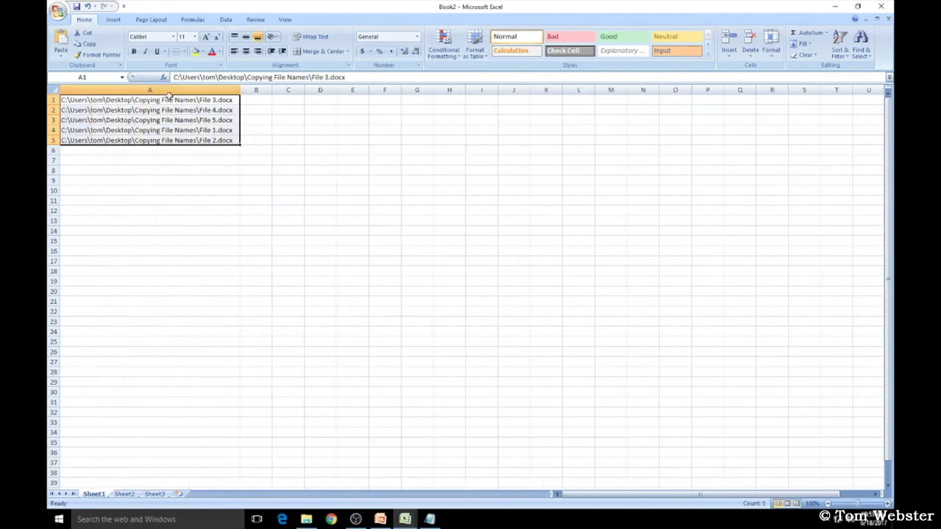
{"action": "left_click", "coordinate": [228, 181]}
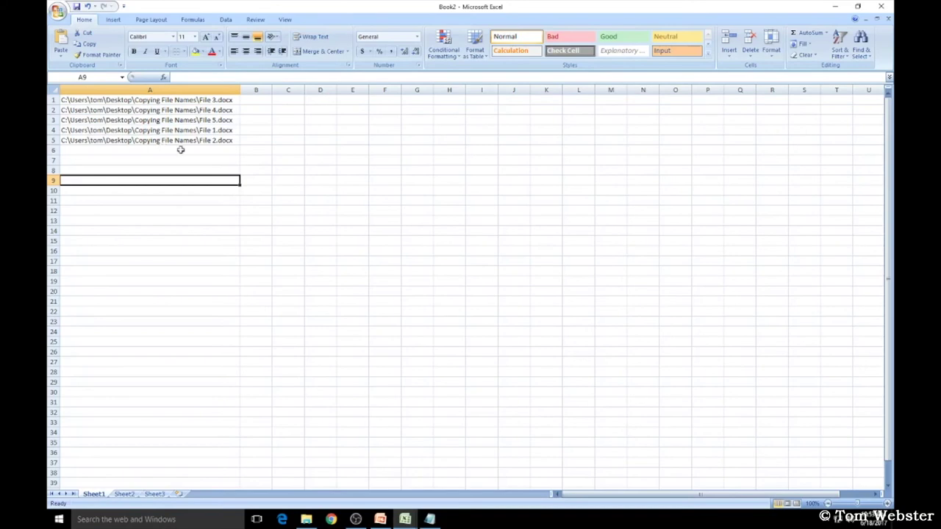
Copy the leading part of the path in cell A1, up to and including "Desktop\".
{"action": "double_click", "coordinate": [136, 99]}
{"action": "left_click_drag", "start_coordinate": [134, 99], "coordinate": [61, 100]}
{"action": "key", "text": "ctrl+c"}
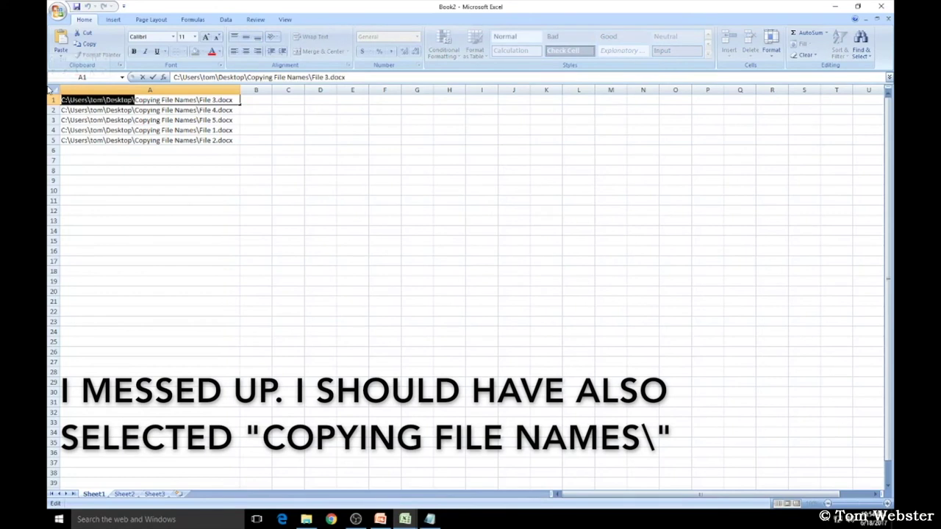
{"action": "left_click", "coordinate": [283, 159]}
Replace every occurrence of the copied path prefix with nothing and auto-fit column A to the shortened entries.
{"action": "key", "text": "ctrl+f"}
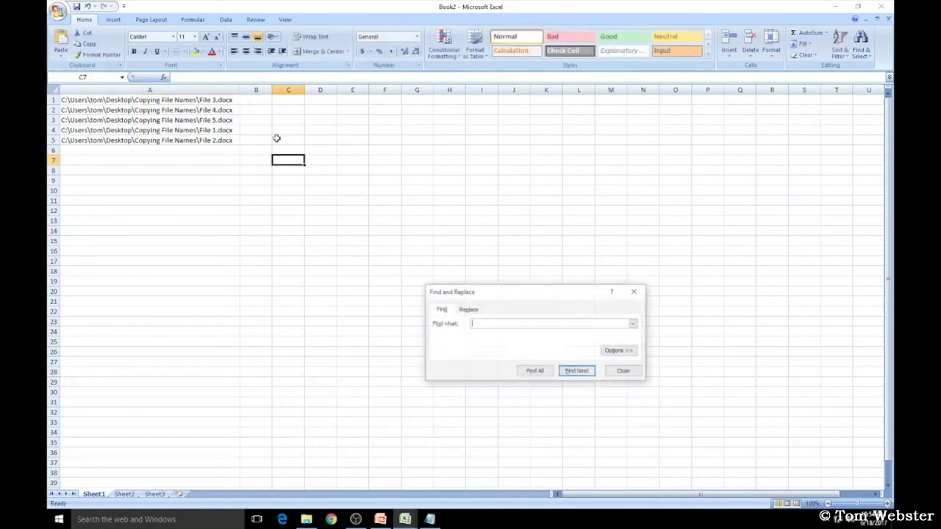
{"action": "left_click", "coordinate": [469, 310]}
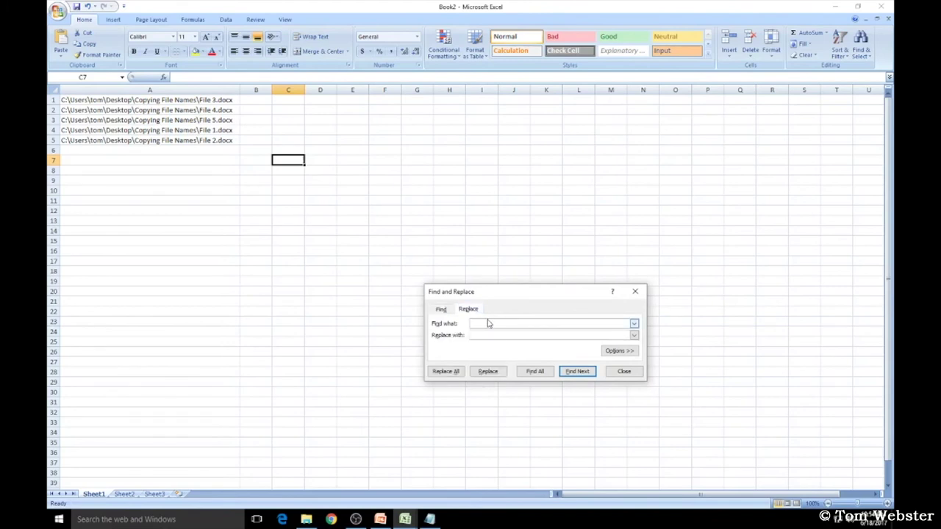
{"action": "key", "text": "ctrl+v"}
{"action": "left_click", "coordinate": [527, 335]}
{"action": "left_click", "coordinate": [450, 371]}
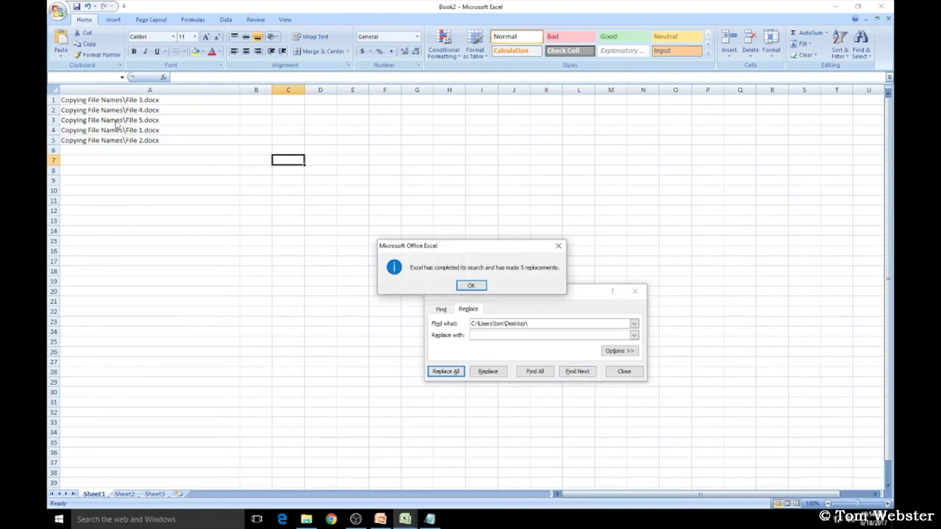
{"action": "left_click", "coordinate": [472, 286]}
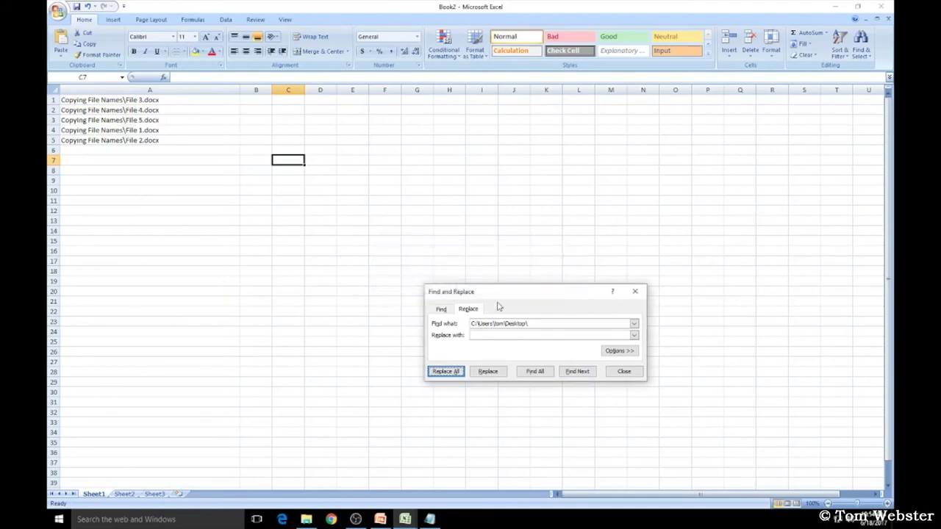
{"action": "left_click", "coordinate": [623, 371]}
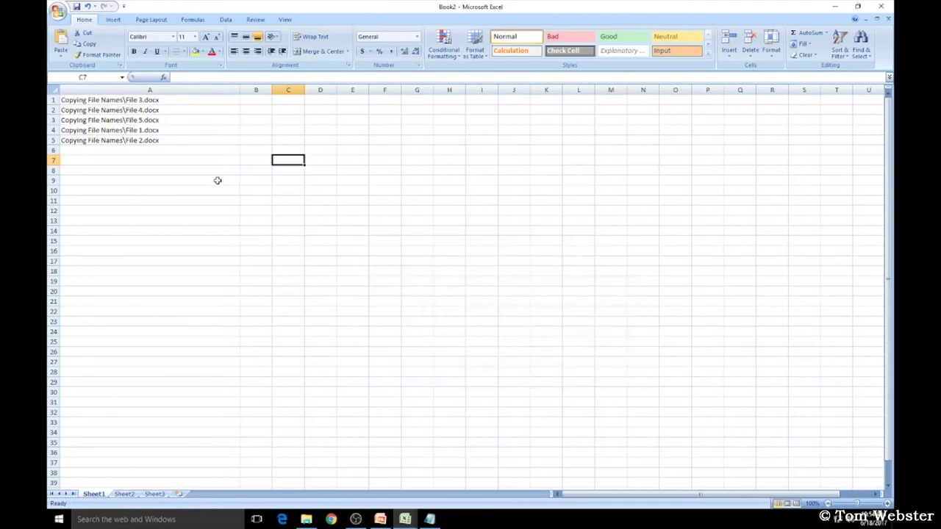
{"action": "double_click", "coordinate": [239, 90]}
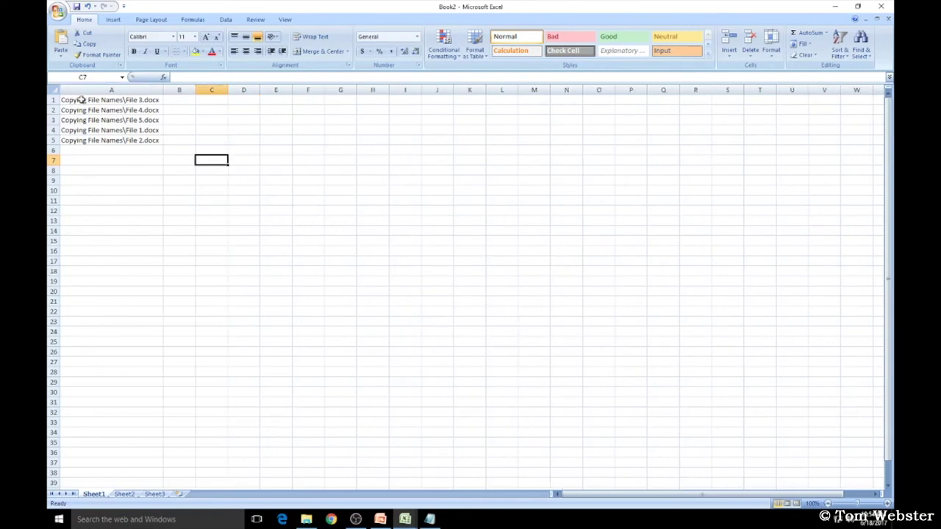
{"action": "left_click_drag", "start_coordinate": [83, 98], "coordinate": [81, 159]}
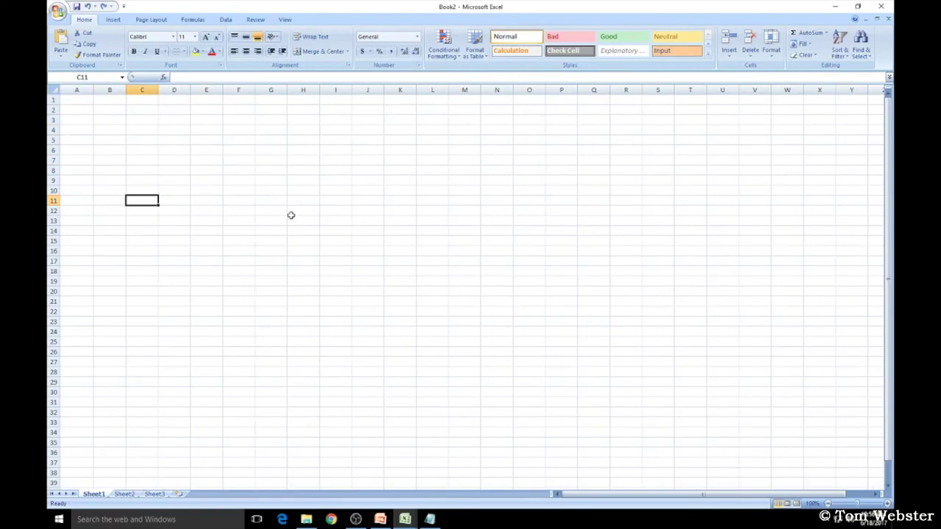
Enter "-December" in cell C11 of Sheet1.
{"action": "type", "text": "-Decem"}
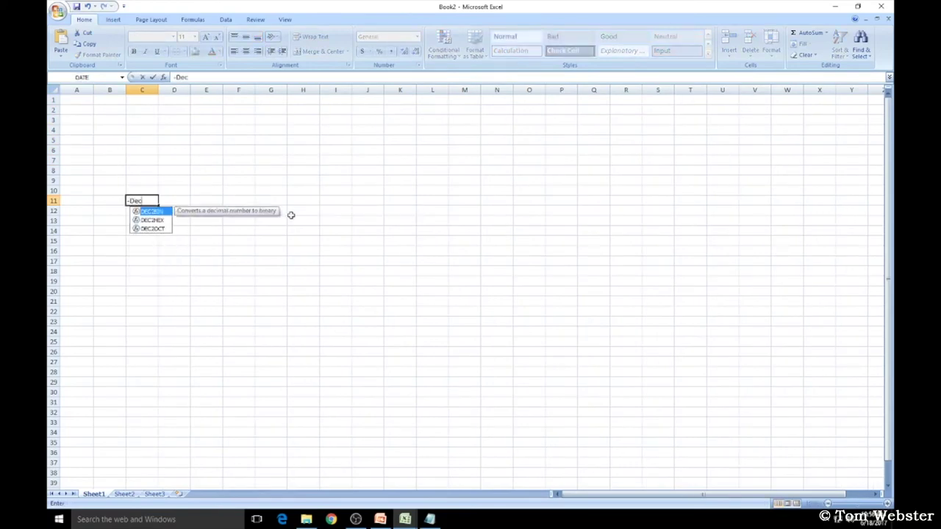
{"action": "type", "text": "ber"}
{"action": "key", "text": "Return"}
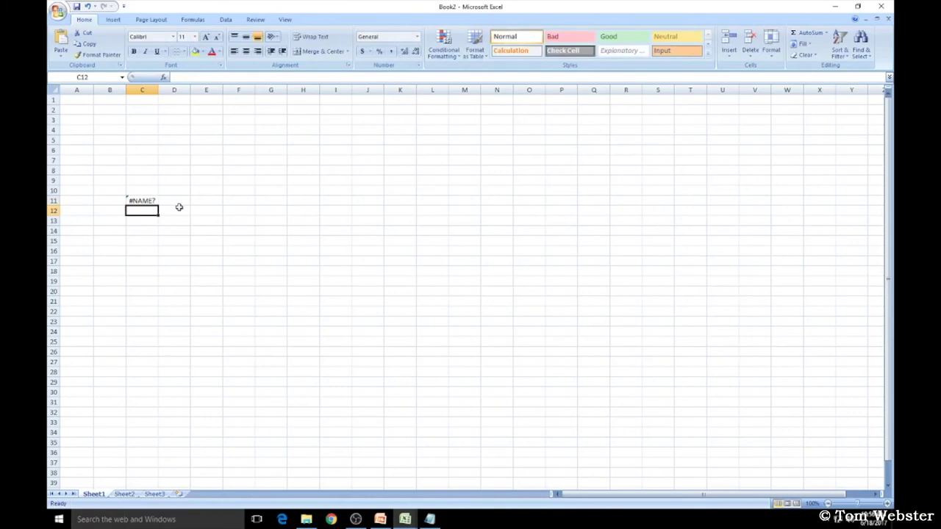
Replace the leading equals sign in cell C11 with an apostrophe to store "-December" as text.
{"action": "key", "text": "Up"}
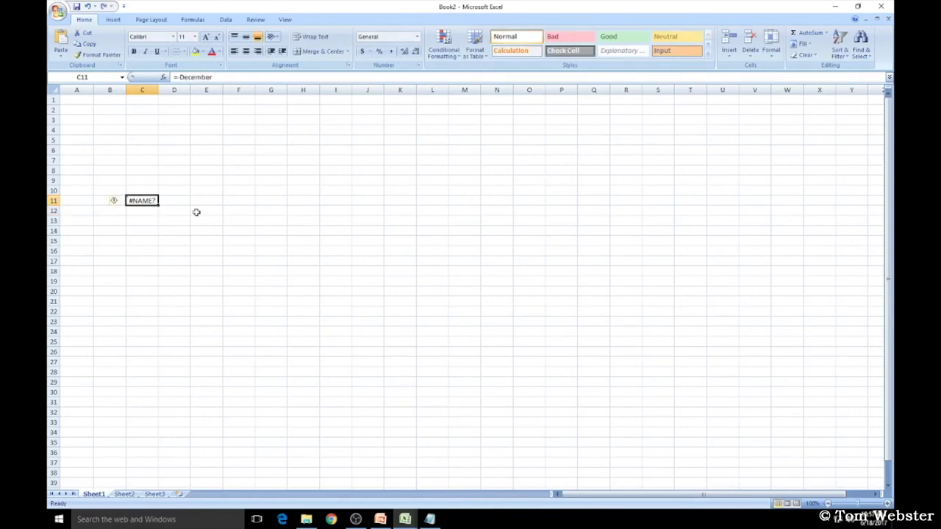
{"action": "left_click", "coordinate": [177, 77]}
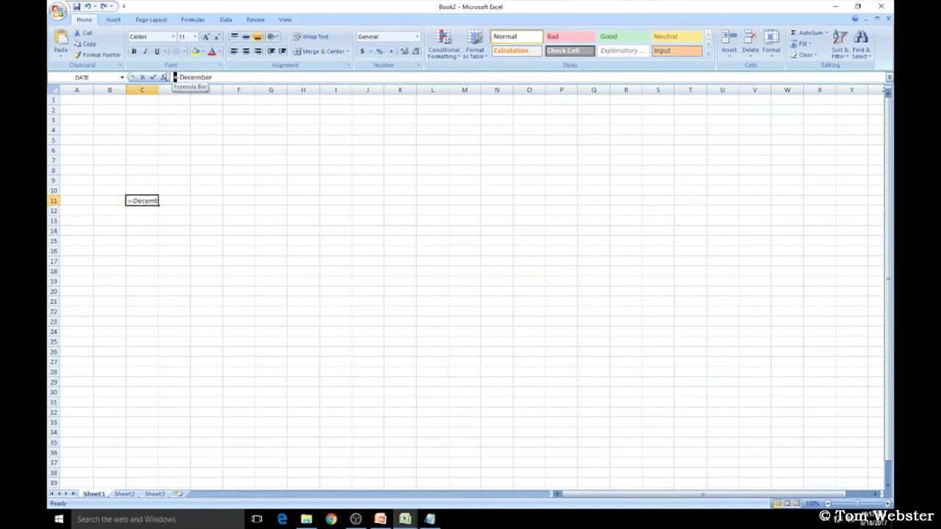
{"action": "type", "text": "'"}
{"action": "key", "text": "Return"}
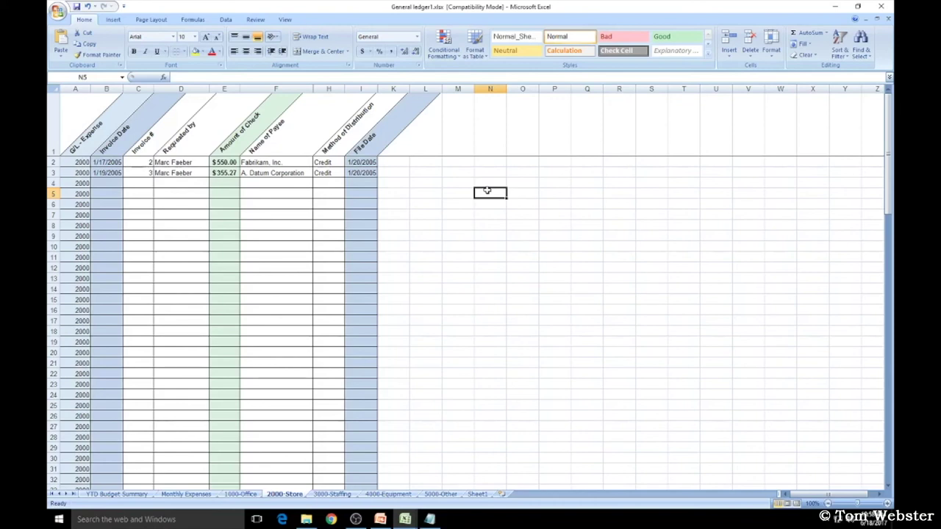
In General ledger1.xlsx, hide the Method of Distribution column on the 2000-Store sheet and unhide it again.
{"action": "left_click", "coordinate": [330, 88]}
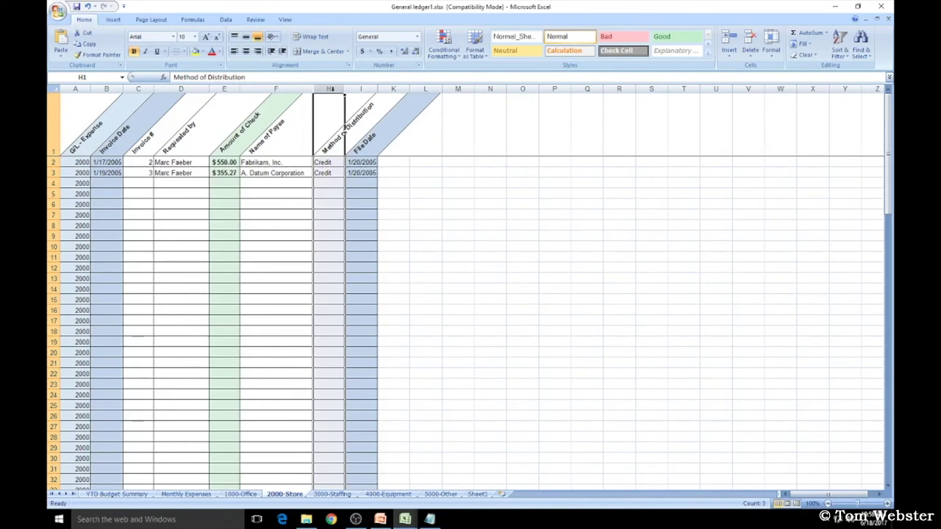
{"action": "right_click", "coordinate": [330, 88]}
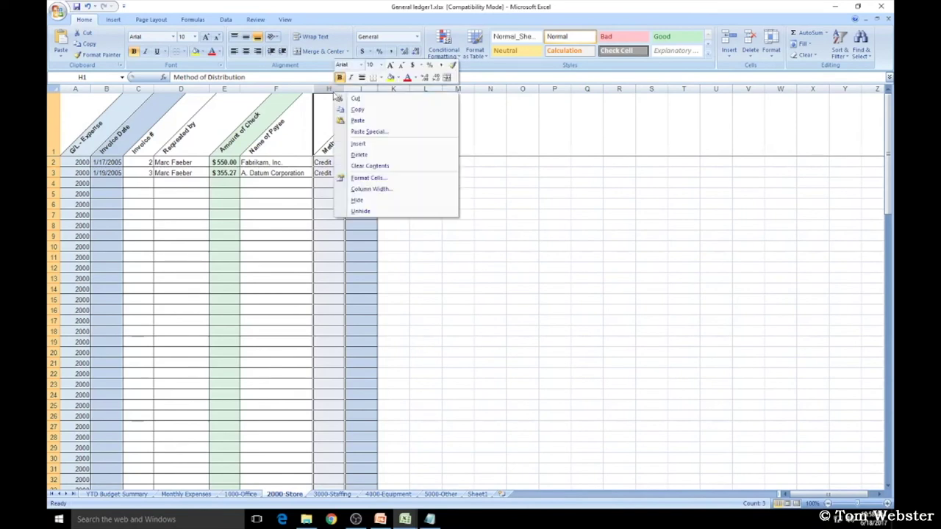
{"action": "left_click", "coordinate": [394, 202]}
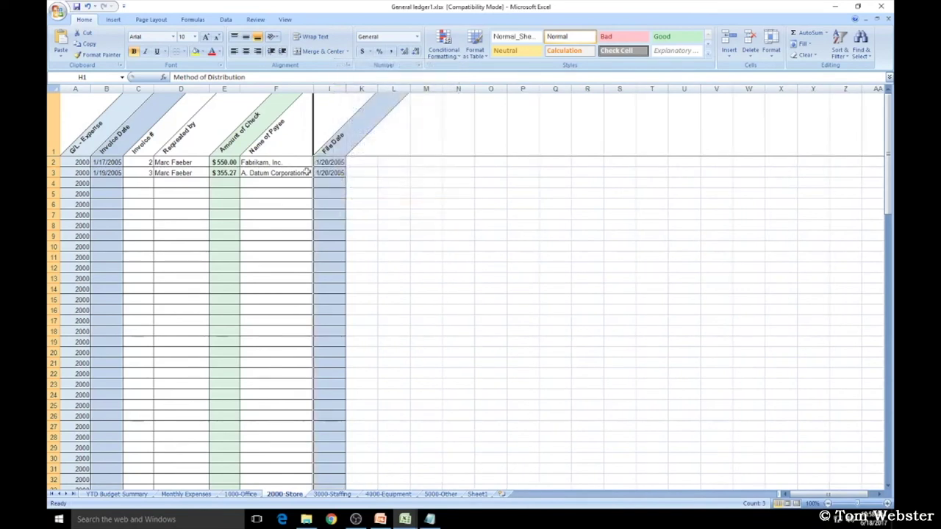
{"action": "left_click", "coordinate": [443, 233]}
{"action": "right_click", "coordinate": [316, 92]}
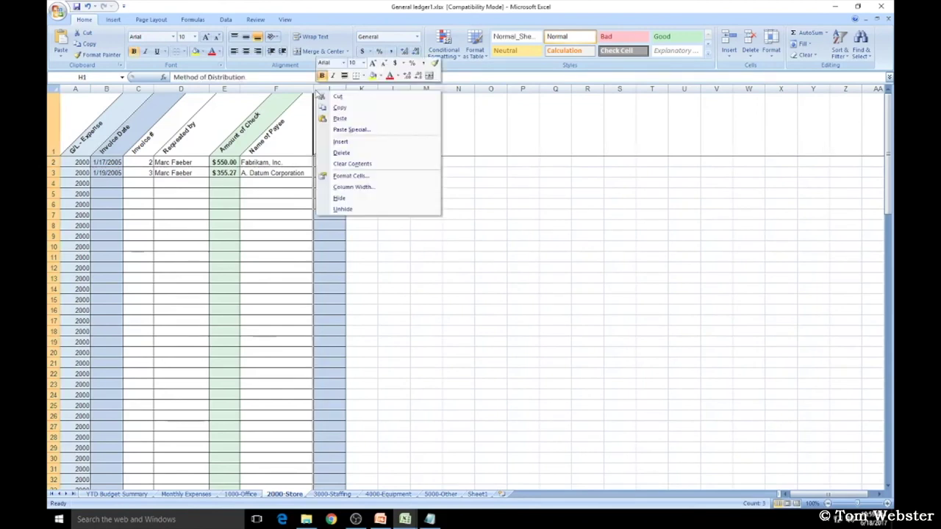
{"action": "left_click", "coordinate": [360, 209]}
{"action": "left_click", "coordinate": [447, 244]}
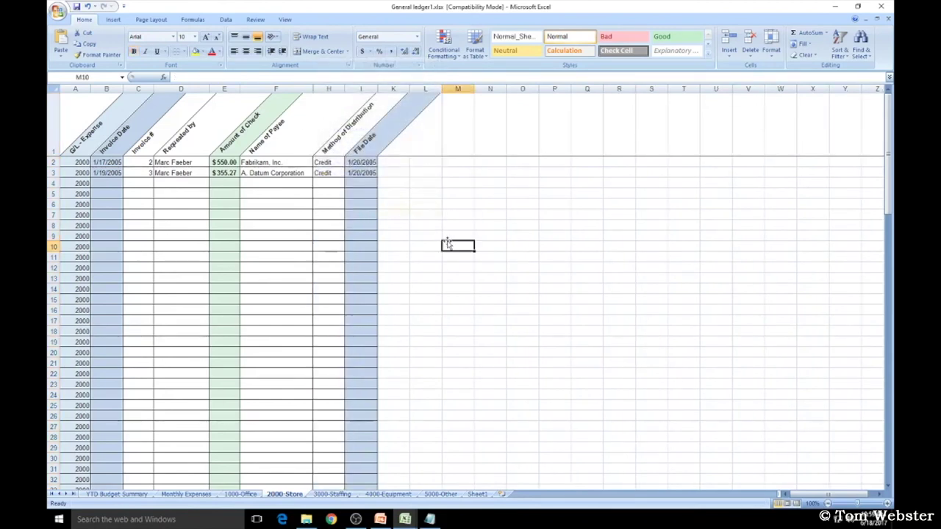
Hide rows 17 to 24 on the 2000-Store sheet.
{"action": "left_click", "coordinate": [53, 321]}
{"action": "left_click_drag", "start_coordinate": [51, 321], "coordinate": [54, 390]}
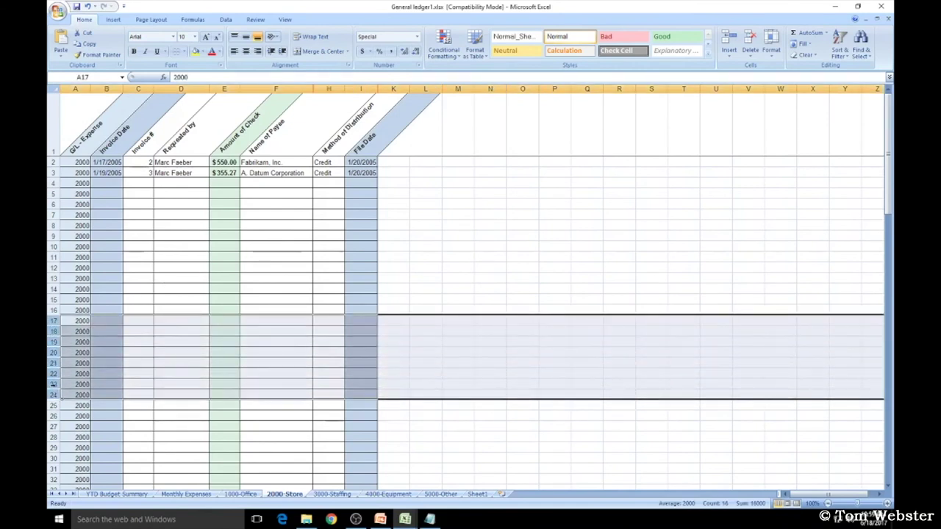
{"action": "right_click", "coordinate": [56, 364]}
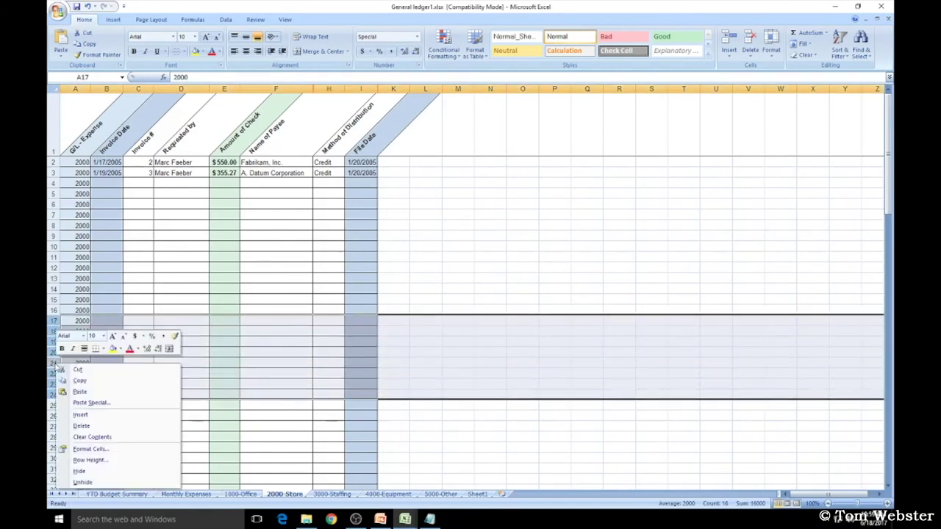
{"action": "left_click", "coordinate": [107, 471]}
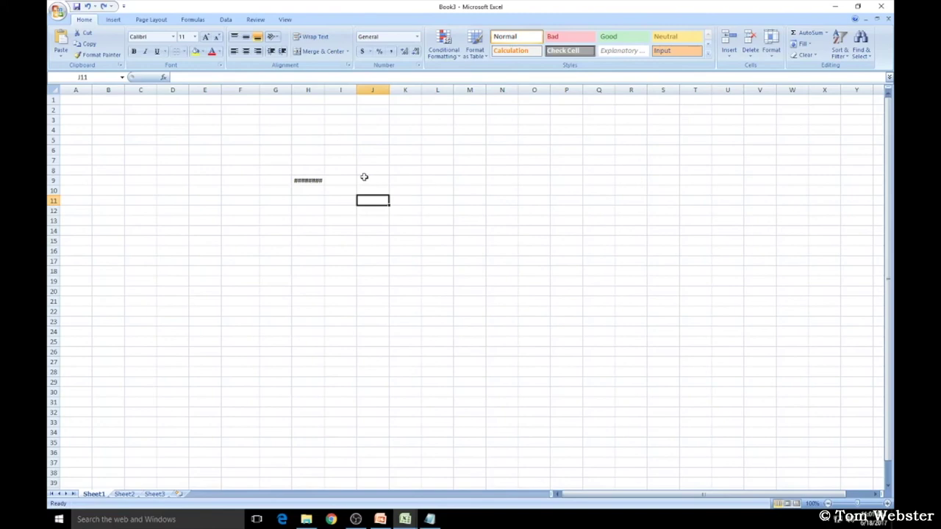
In the Book3 workbook, auto-fit column H to the entry in cell H9.
{"action": "double_click", "coordinate": [325, 88]}
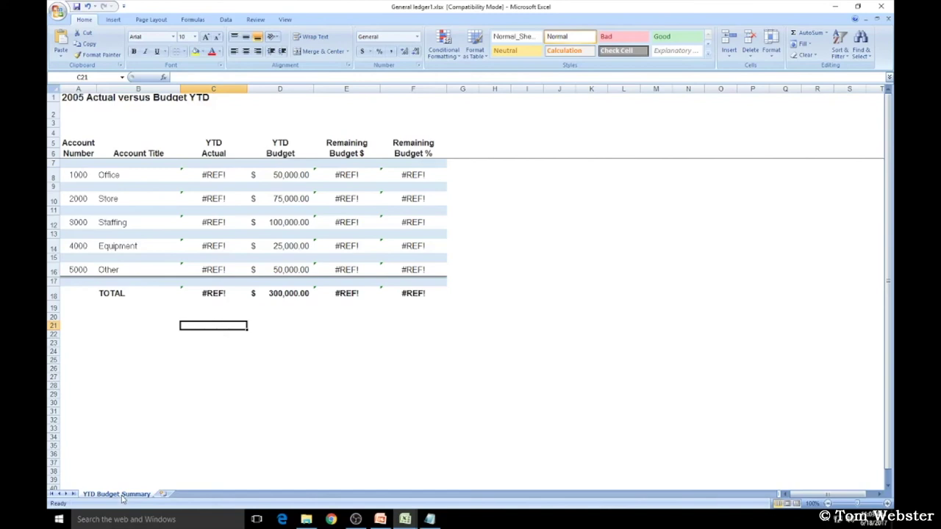
Create a copy of the YTD Budget Summary sheet within General ledger1.xlsx.
{"action": "right_click", "coordinate": [123, 495]}
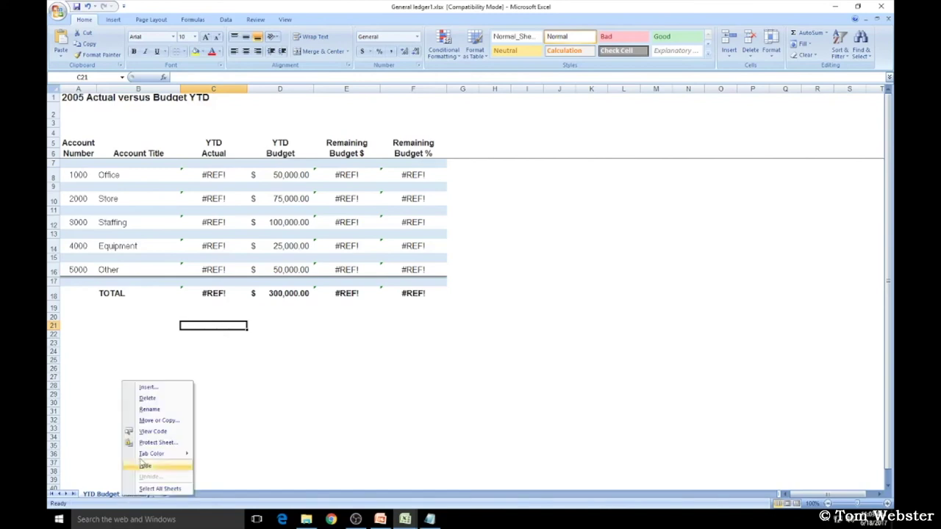
{"action": "left_click", "coordinate": [159, 420]}
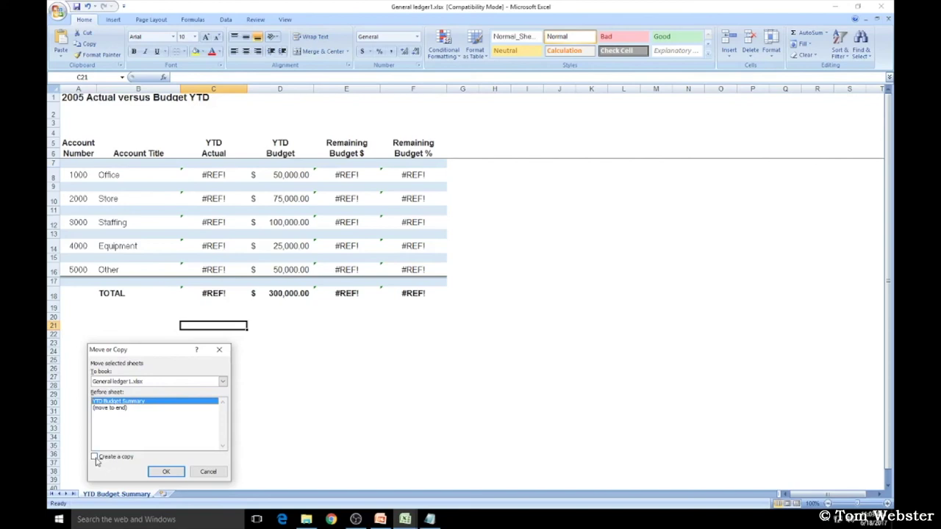
{"action": "left_click", "coordinate": [94, 457]}
{"action": "left_click", "coordinate": [220, 382]}
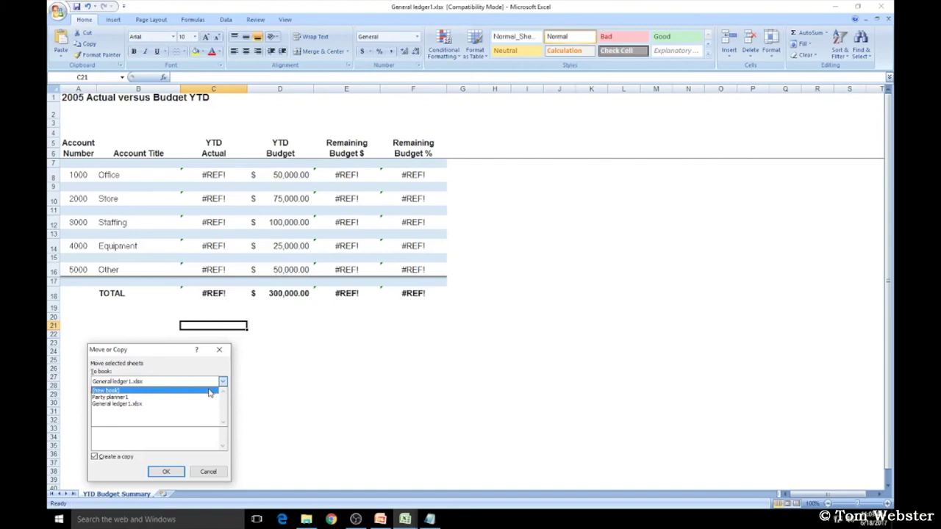
{"action": "left_click", "coordinate": [117, 404]}
{"action": "left_click", "coordinate": [166, 471]}
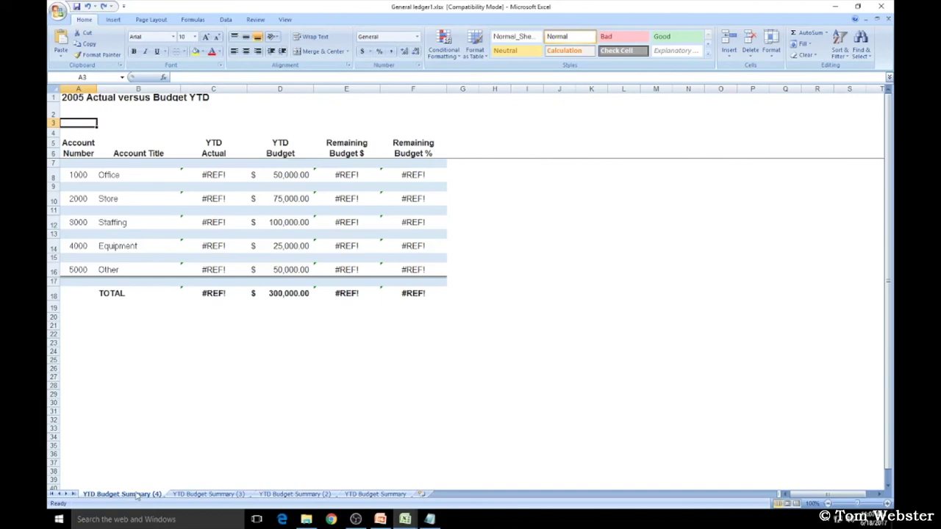
Group all four YTD Budget Summary sheets, merge and center the title across A1:F1, and check the other sheets.
{"action": "left_click", "coordinate": [377, 495], "text": "shift"}
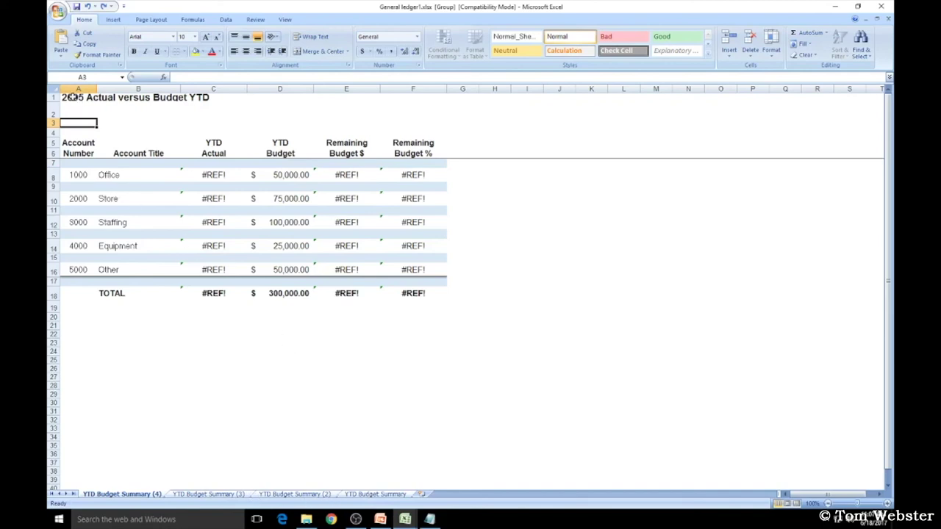
{"action": "left_click_drag", "start_coordinate": [72, 97], "coordinate": [409, 83]}
{"action": "left_click", "coordinate": [323, 51]}
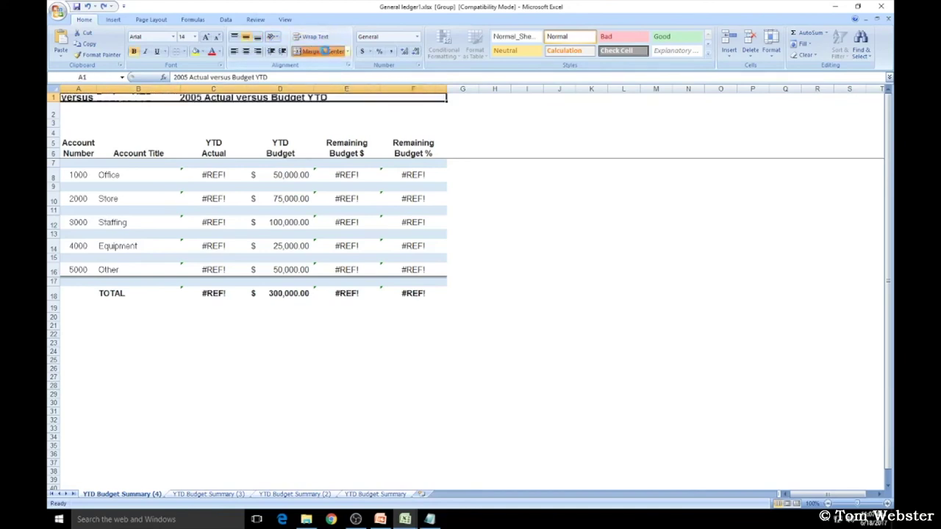
{"action": "left_click", "coordinate": [224, 495]}
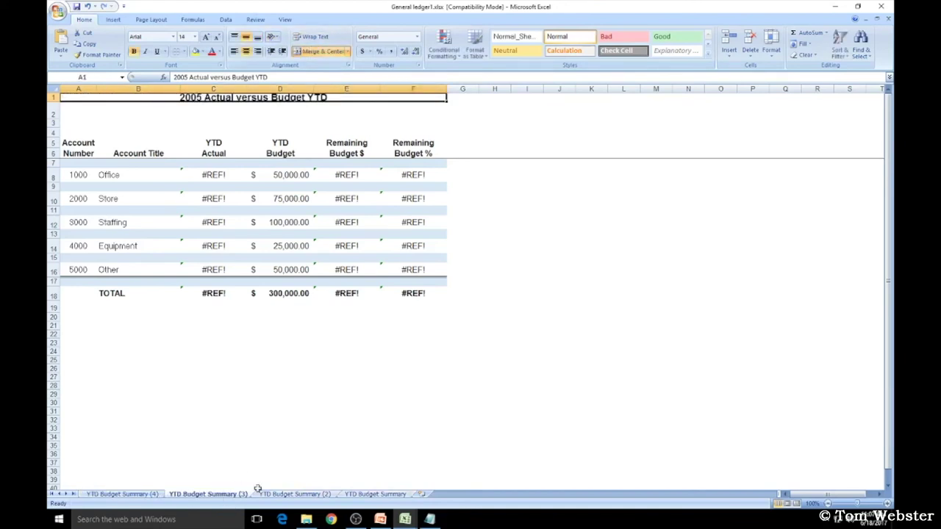
{"action": "left_click", "coordinate": [293, 494]}
{"action": "left_click", "coordinate": [375, 494]}
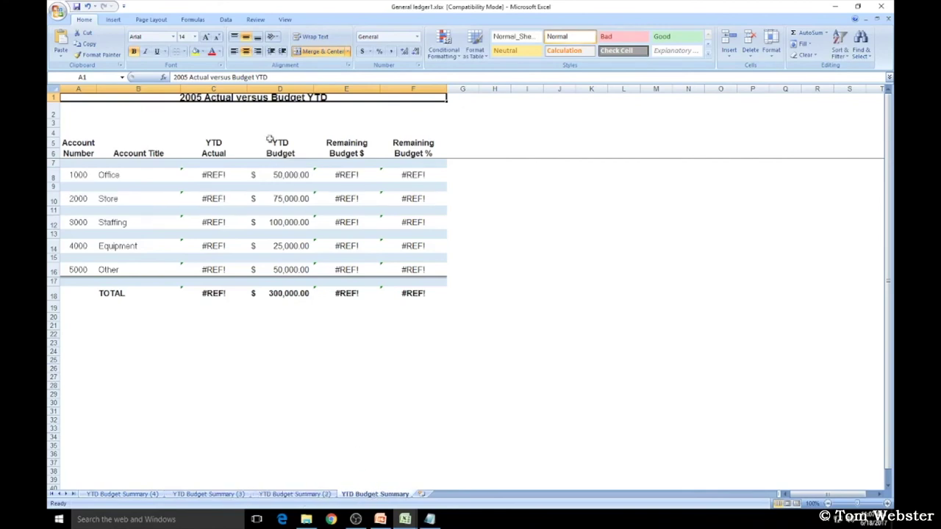
{"action": "left_click", "coordinate": [413, 437]}
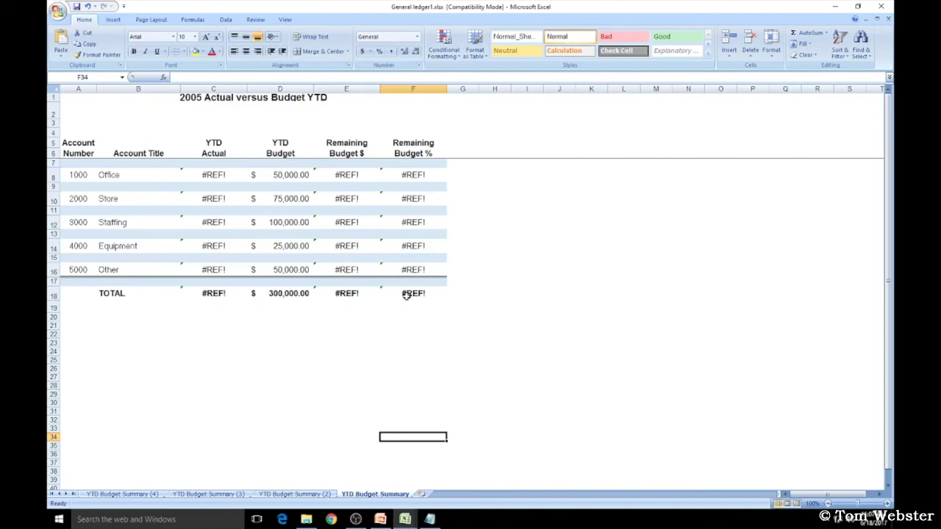
Group all four YTD Budget Summary sheets again and apply All Borders to the table in A5:F18.
{"action": "left_click", "coordinate": [133, 496], "text": "shift"}
{"action": "left_click_drag", "start_coordinate": [414, 301], "coordinate": [49, 145]}
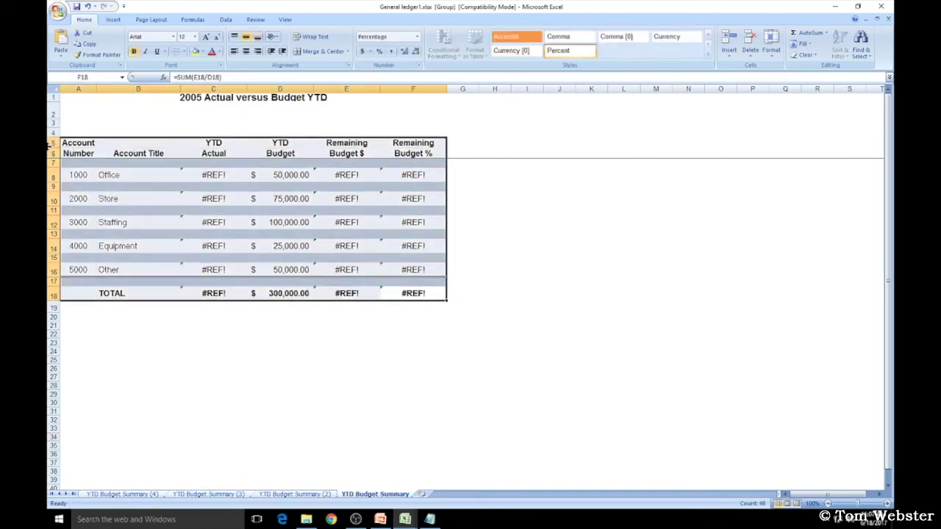
{"action": "left_click", "coordinate": [184, 52]}
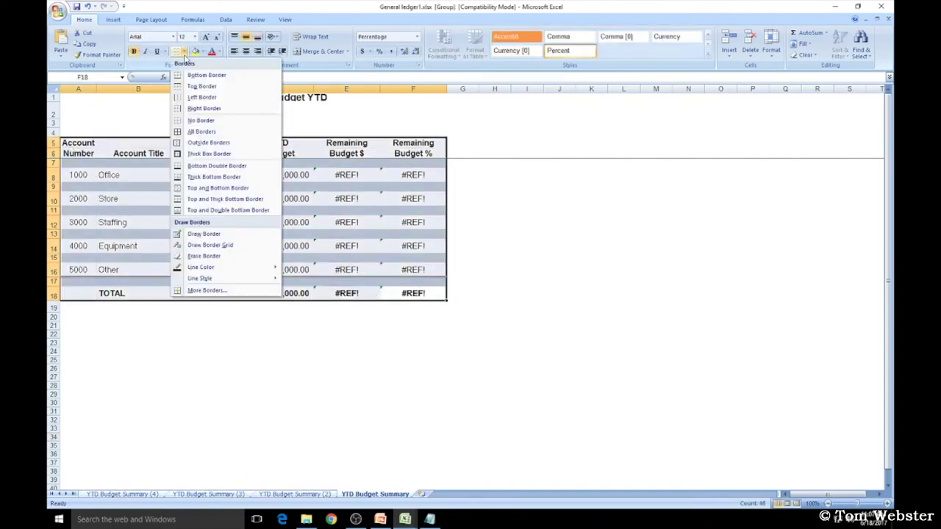
{"action": "left_click", "coordinate": [206, 133]}
{"action": "left_click", "coordinate": [275, 350]}
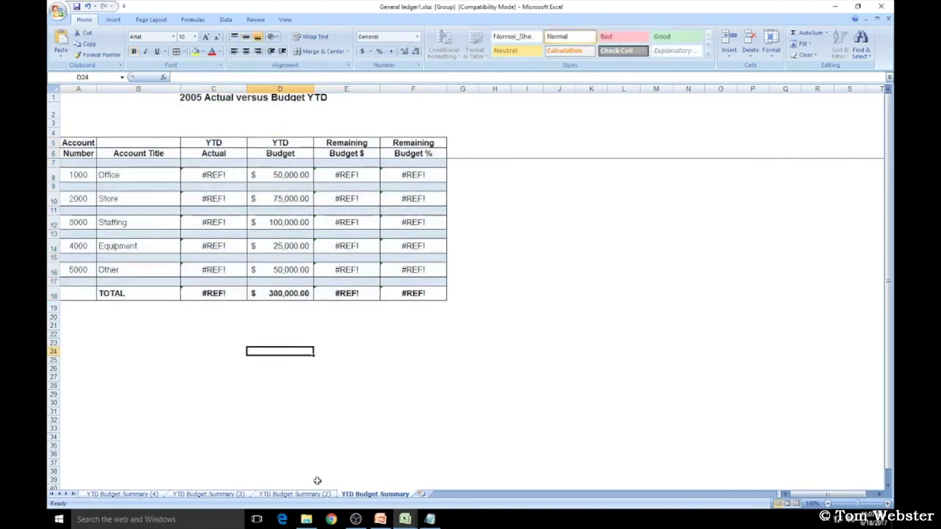
{"action": "left_click", "coordinate": [320, 495]}
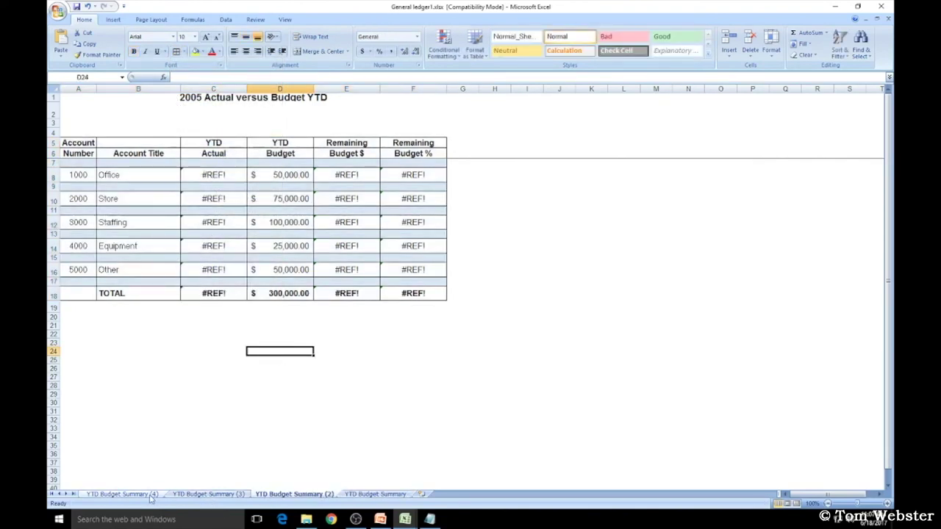
Group the YTD Budget Summary (2) and (4) sheets and ungroup them again.
{"action": "left_click", "coordinate": [121, 493], "text": "ctrl"}
{"action": "right_click", "coordinate": [316, 496]}
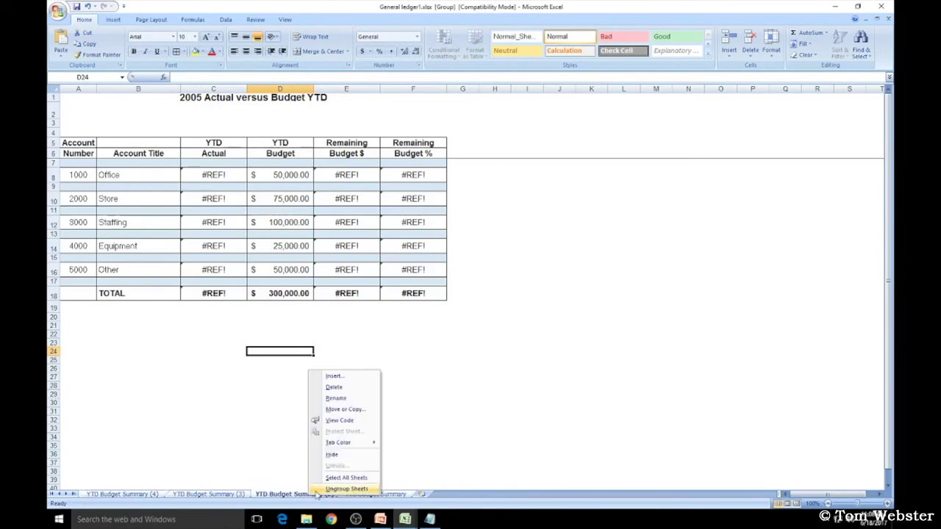
{"action": "left_click", "coordinate": [341, 489]}
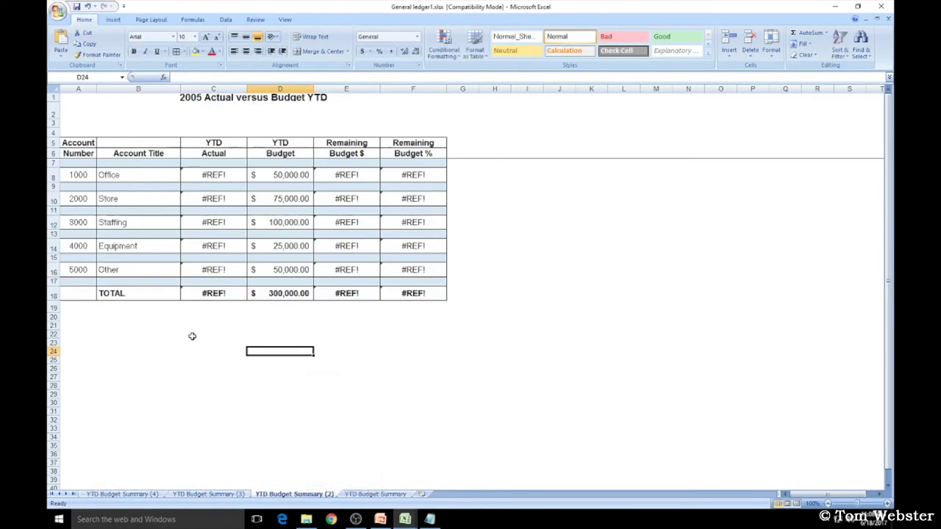
Group all four YTD Budget Summary sheets, enter "dollar" in cell A2, and view YTD Budget Summary (4).
{"action": "left_click", "coordinate": [363, 497]}
{"action": "left_click", "coordinate": [128, 495], "text": "shift"}
{"action": "left_click", "coordinate": [69, 116]}
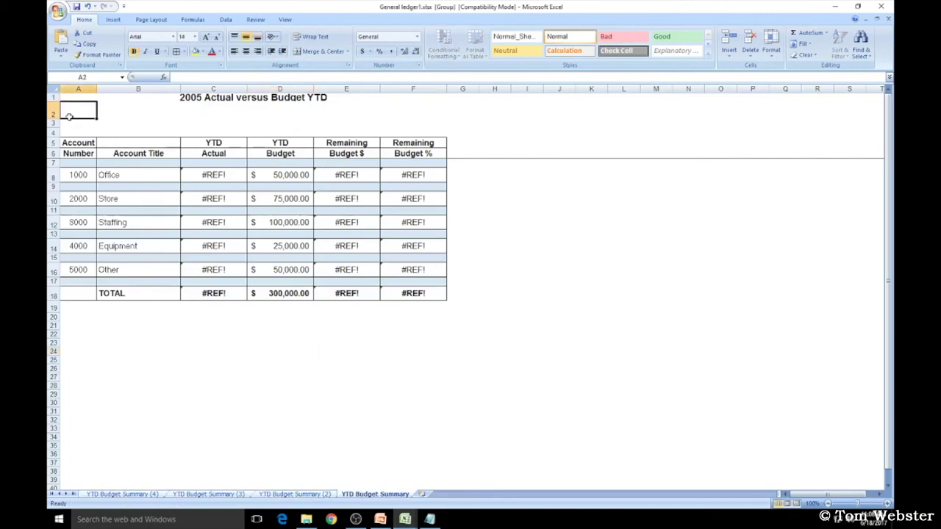
{"action": "type", "text": "dollar"}
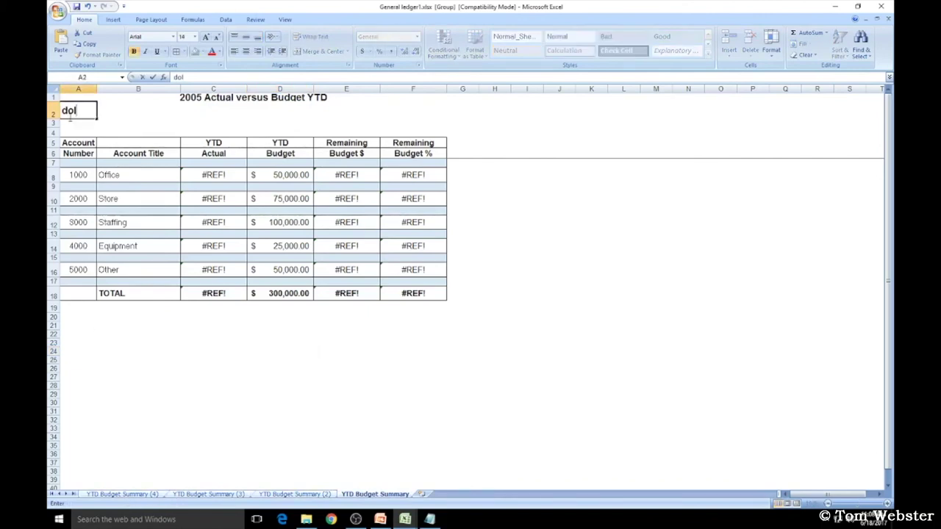
{"action": "key", "text": "Return"}
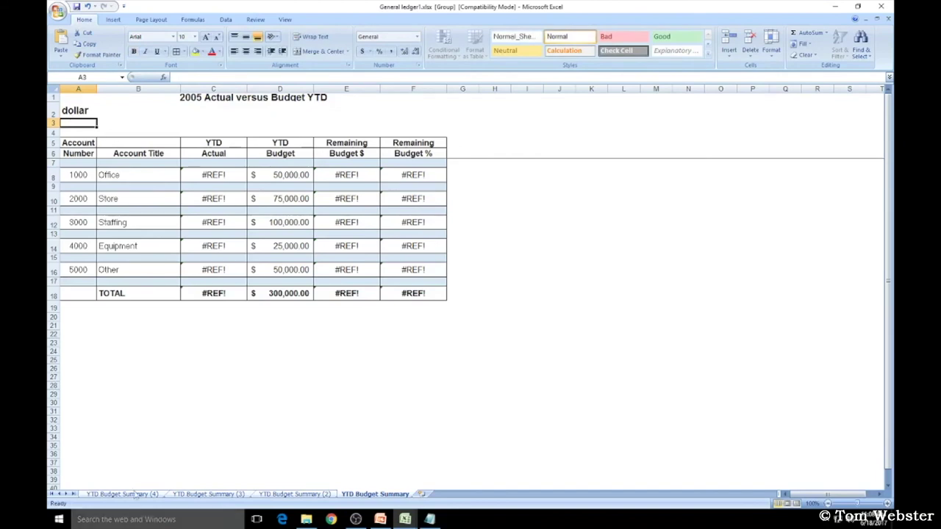
{"action": "left_click", "coordinate": [122, 494]}
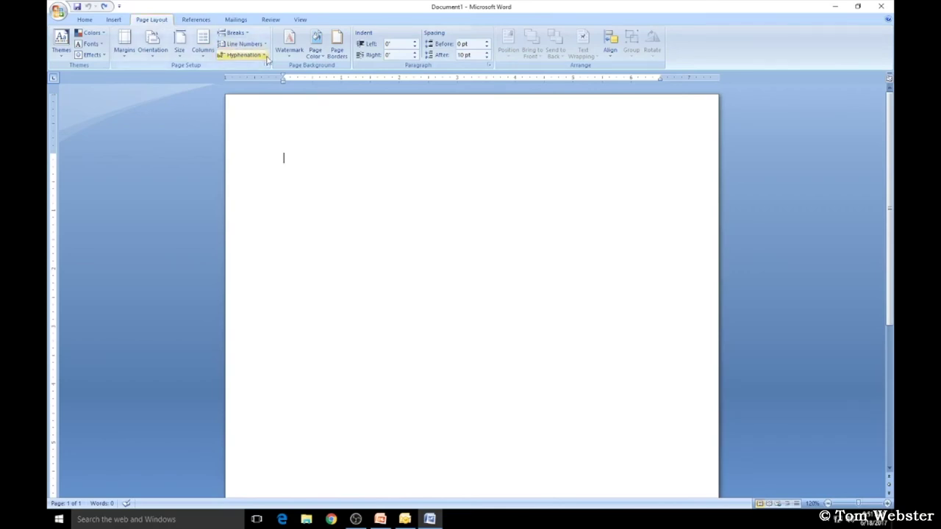
Apply a custom text watermark reading "Tom's Tips" to the blank document, keeping the diagonal layout.
{"action": "left_click", "coordinate": [290, 59]}
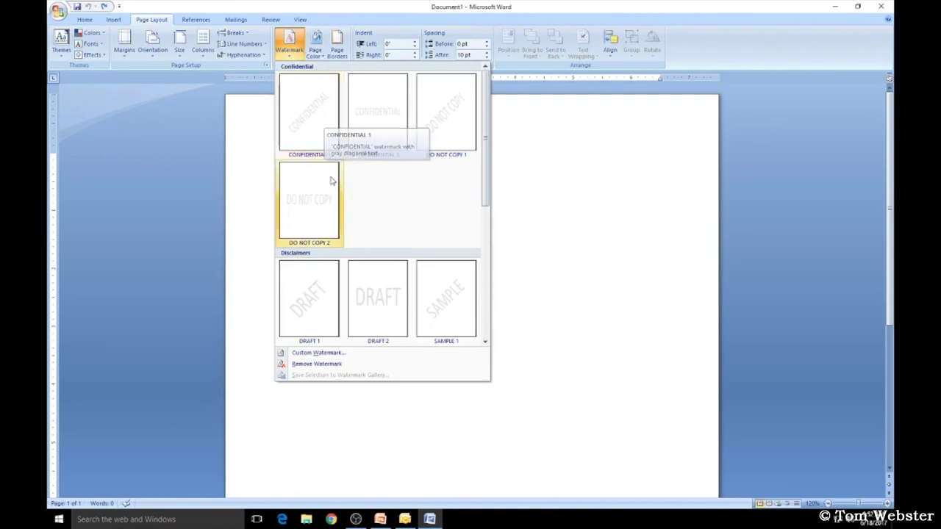
{"action": "scroll", "coordinate": [343, 279], "scroll_direction": "down", "scroll_amount": 3}
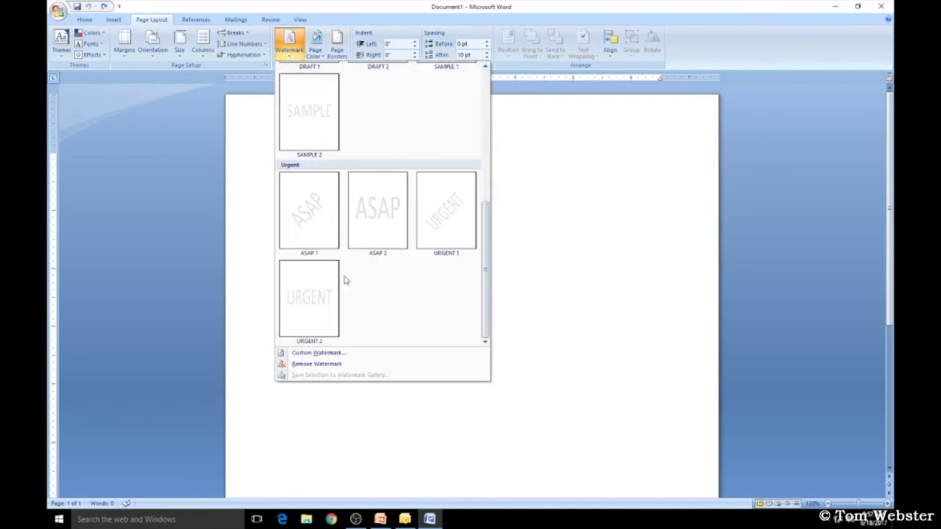
{"action": "left_click", "coordinate": [327, 353]}
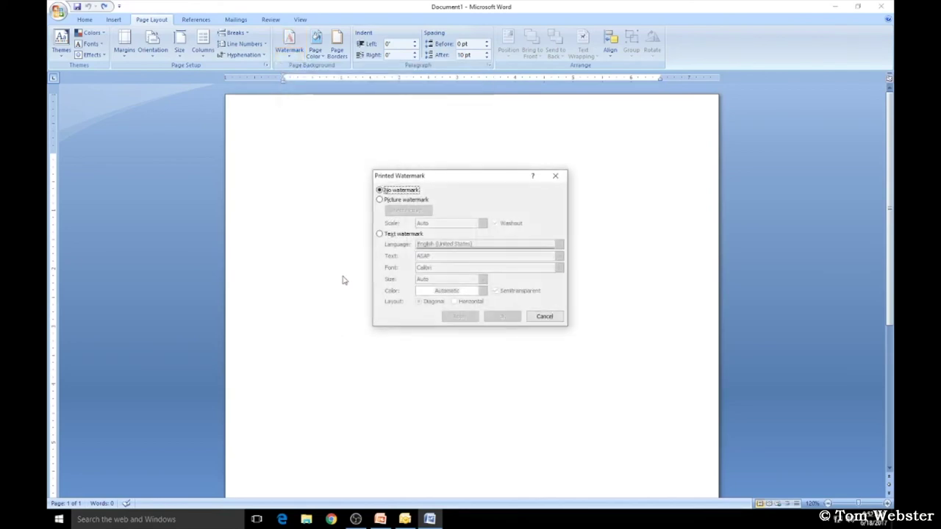
{"action": "left_click", "coordinate": [379, 234]}
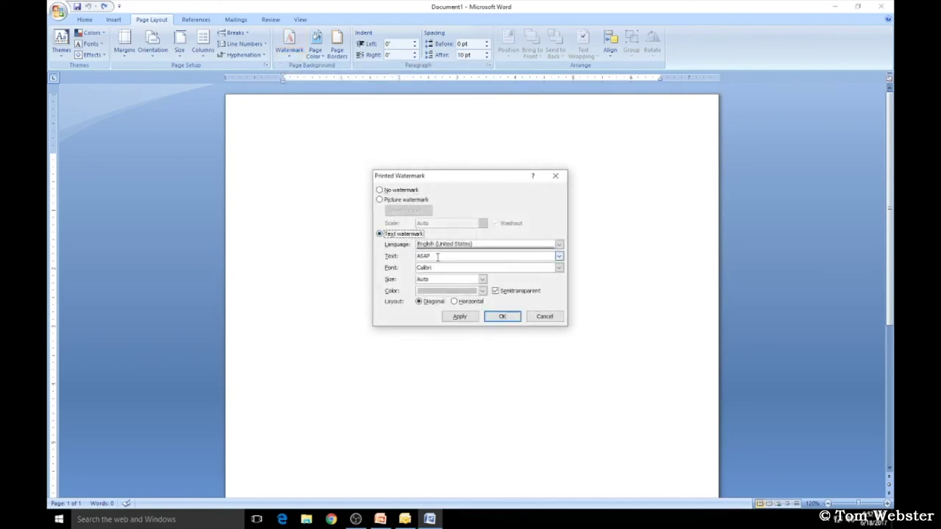
{"action": "type", "text": "Tom's Tips"}
{"action": "left_click", "coordinate": [459, 317]}
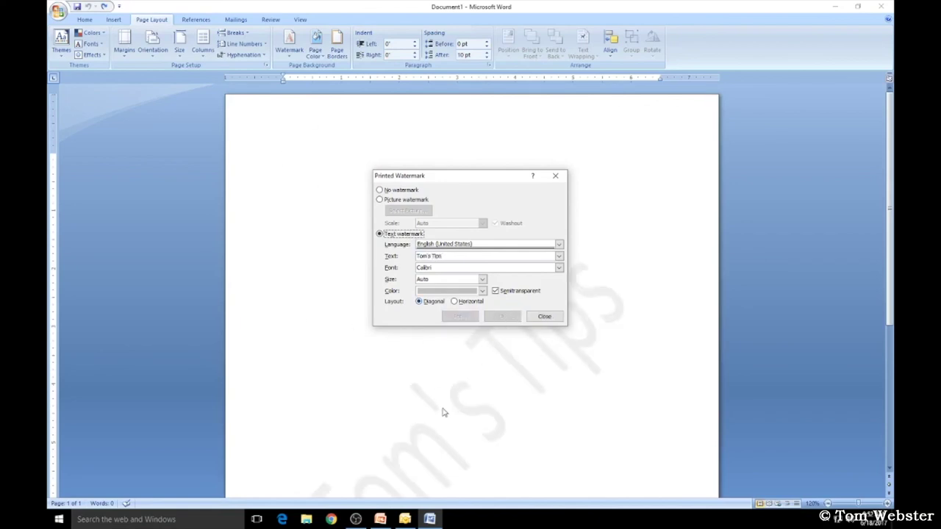
Change the watermark's layout to Horizontal, turn off Semitransparent, and apply both changes.
{"action": "left_click", "coordinate": [454, 302]}
{"action": "left_click", "coordinate": [461, 317]}
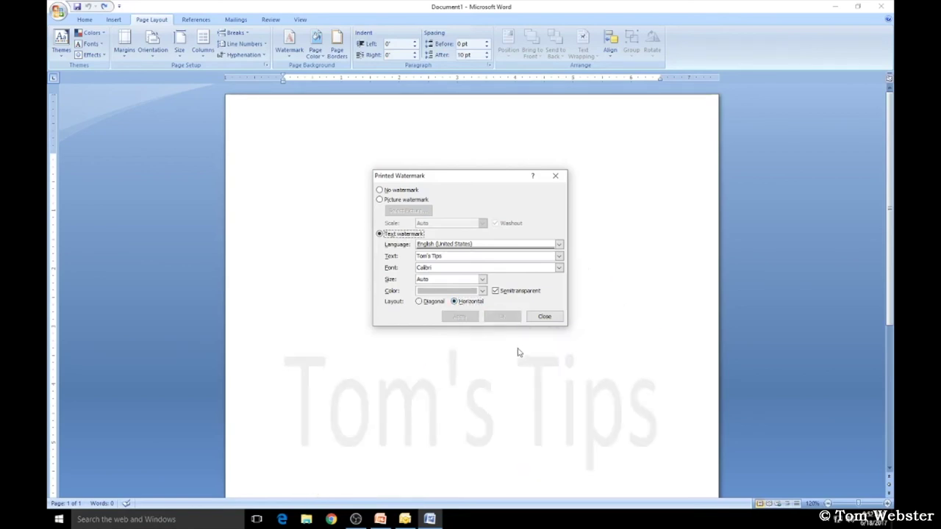
{"action": "left_click", "coordinate": [495, 291]}
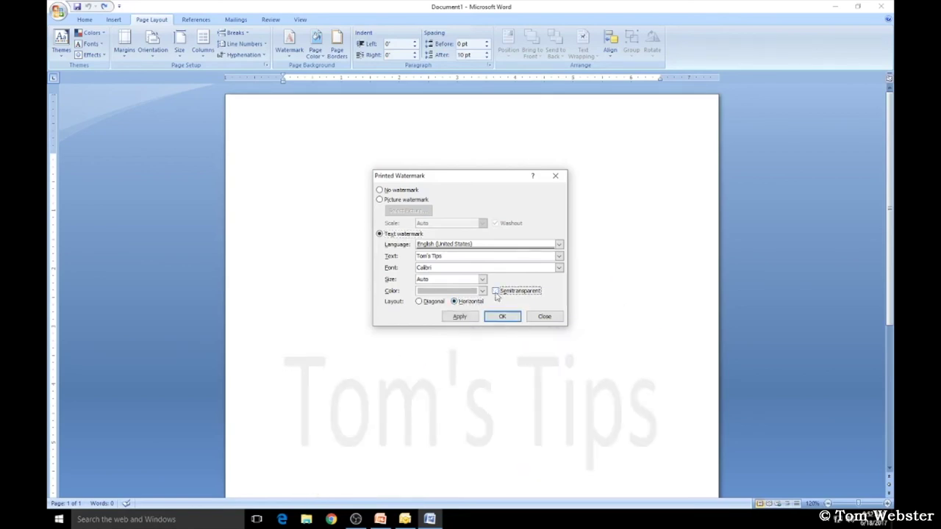
{"action": "left_click", "coordinate": [477, 316]}
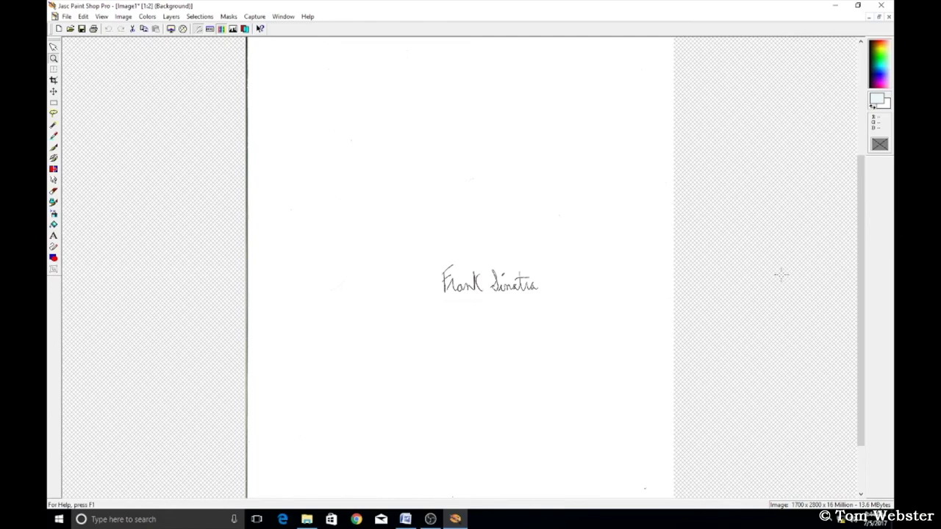
In Paint Shop Pro, crop the scan to the signature, about 396 x 114 pixels, and save it to the Desktop as JPEG "Frank Sinatra Signature".
{"action": "key", "text": "r"}
{"action": "mouse_move", "coordinate": [438, 265]}
{"action": "left_mouse_down"}
{"action": "mouse_move", "coordinate": [548, 299]}
{"action": "mouse_move", "coordinate": [538, 295]}
{"action": "left_mouse_up"}
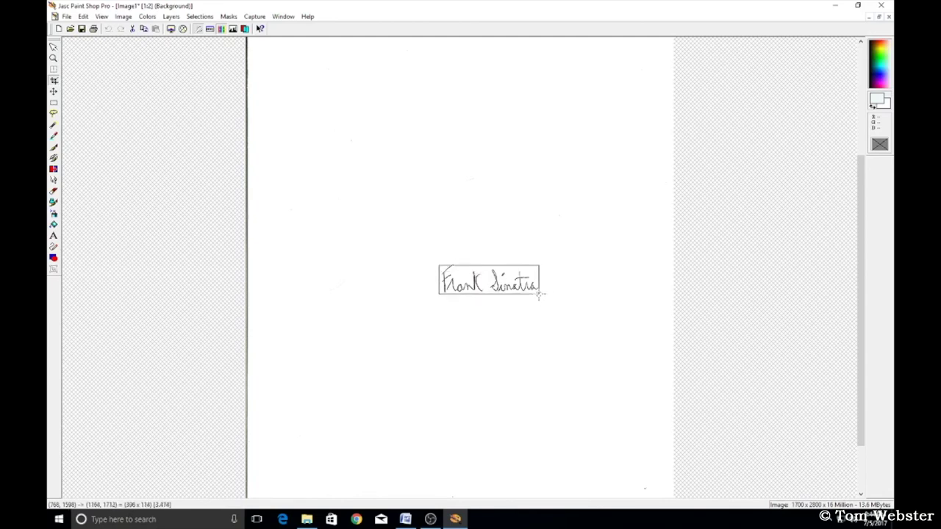
{"action": "double_click", "coordinate": [492, 275]}
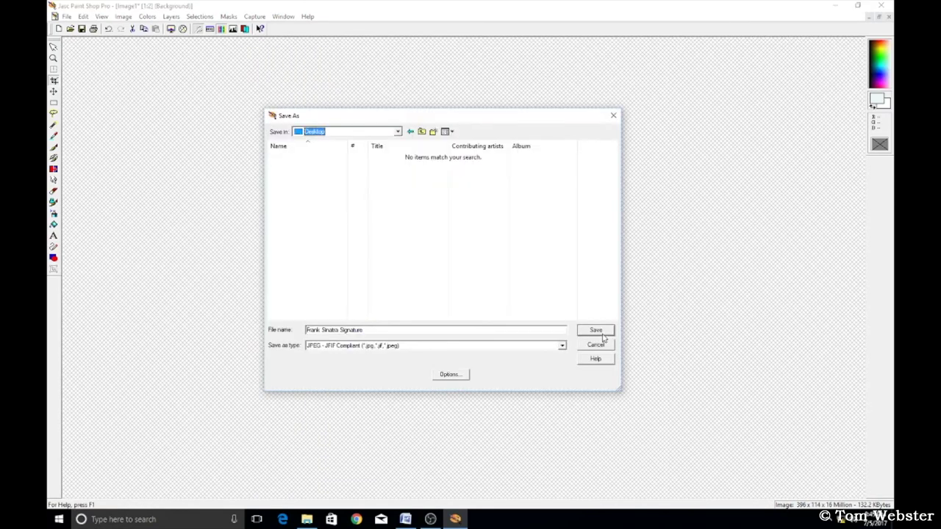
{"action": "left_click", "coordinate": [601, 335]}
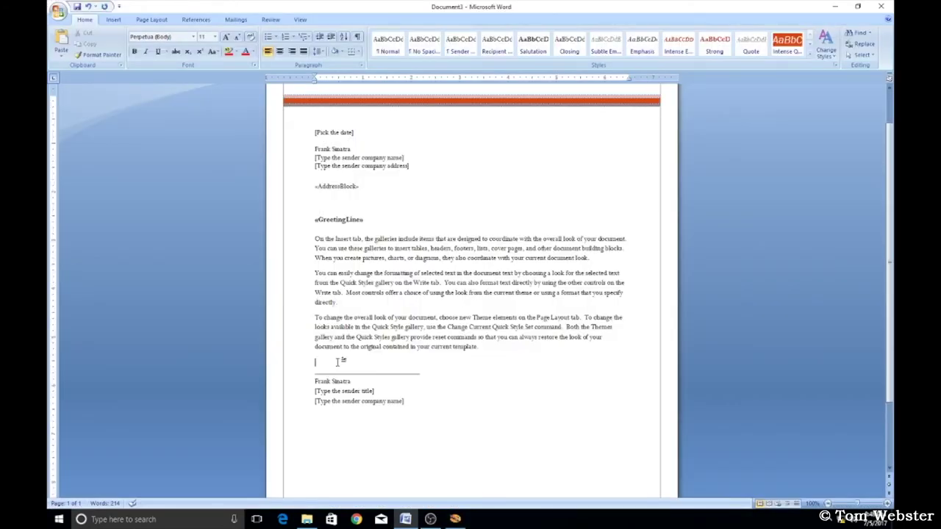
In the Word letter, insert the picture Frank Sinatra Signature.jpg from the Desktop above the signature line.
{"action": "left_click", "coordinate": [114, 20]}
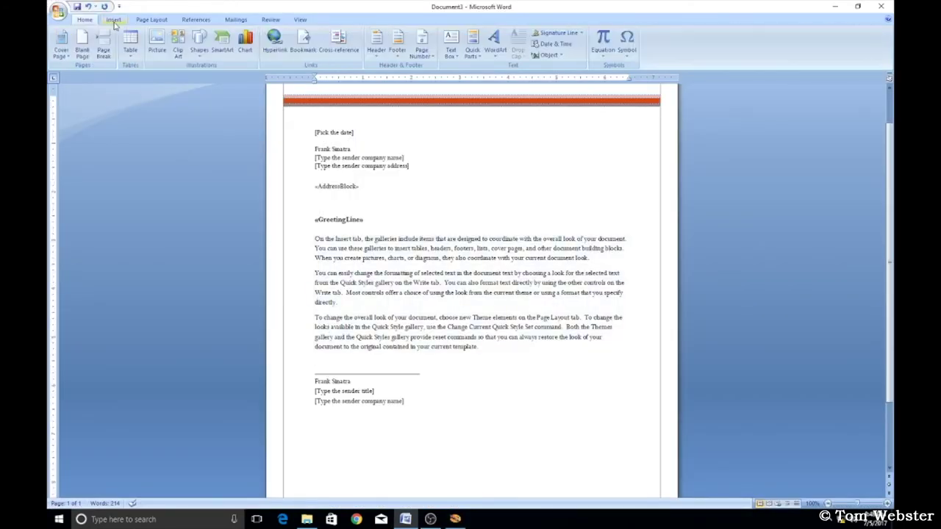
{"action": "left_click", "coordinate": [157, 43]}
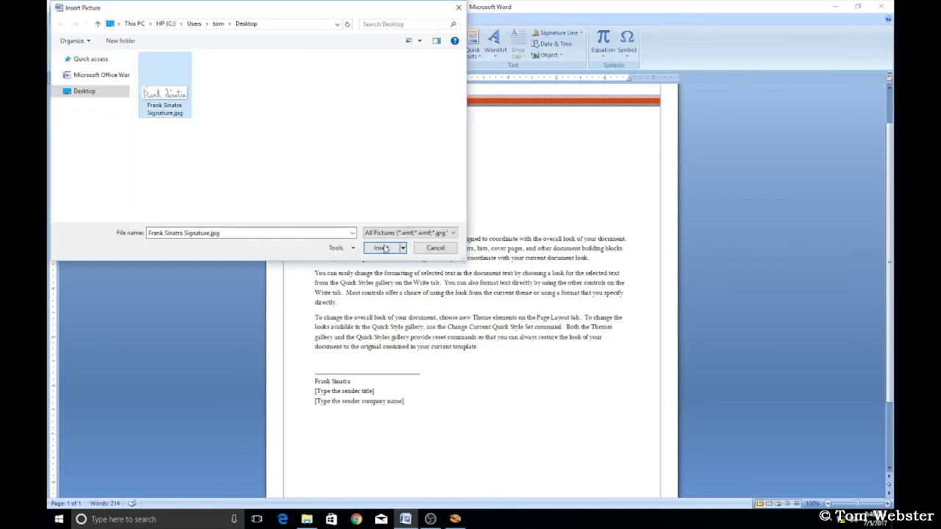
{"action": "left_click", "coordinate": [382, 248]}
{"action": "left_click", "coordinate": [470, 400]}
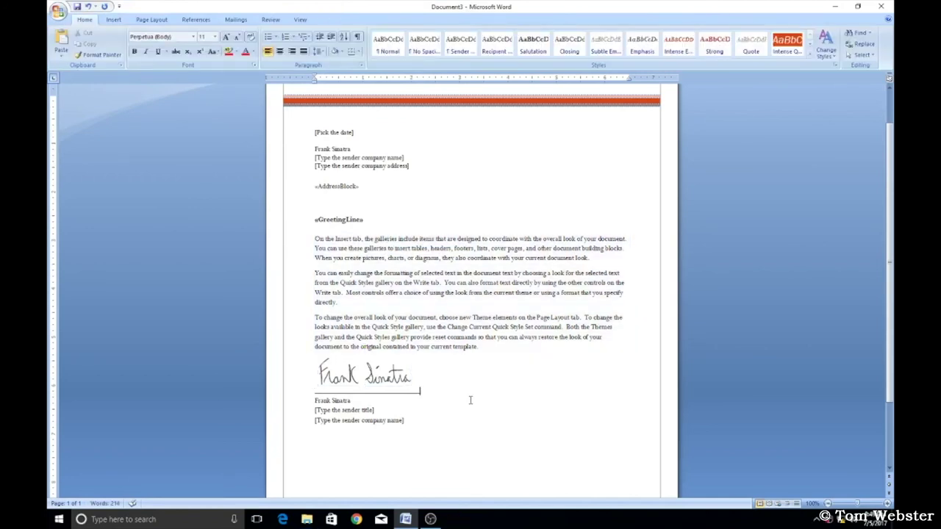
Set the text wrapping of the inserted signature picture to Behind Text.
{"action": "left_click", "coordinate": [380, 383]}
{"action": "right_click", "coordinate": [380, 384]}
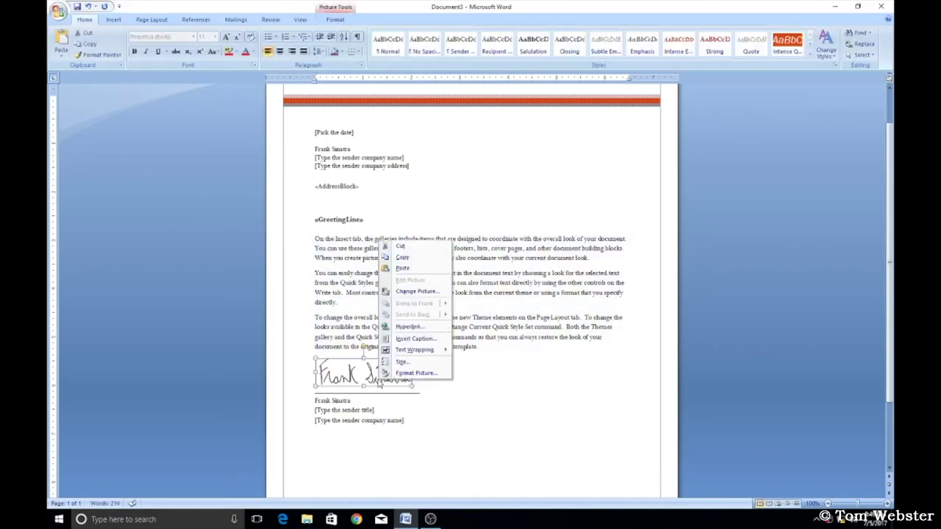
{"action": "mouse_move", "coordinate": [433, 352]}
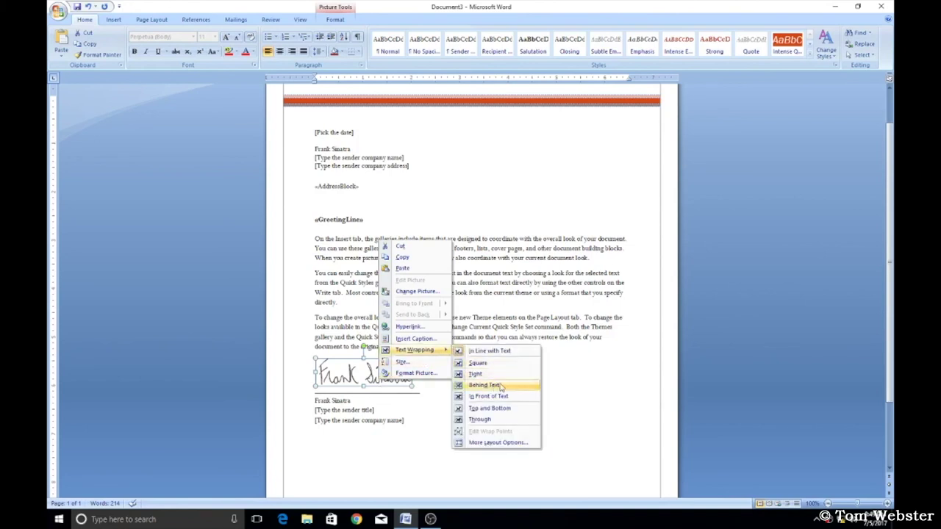
{"action": "left_click", "coordinate": [484, 385]}
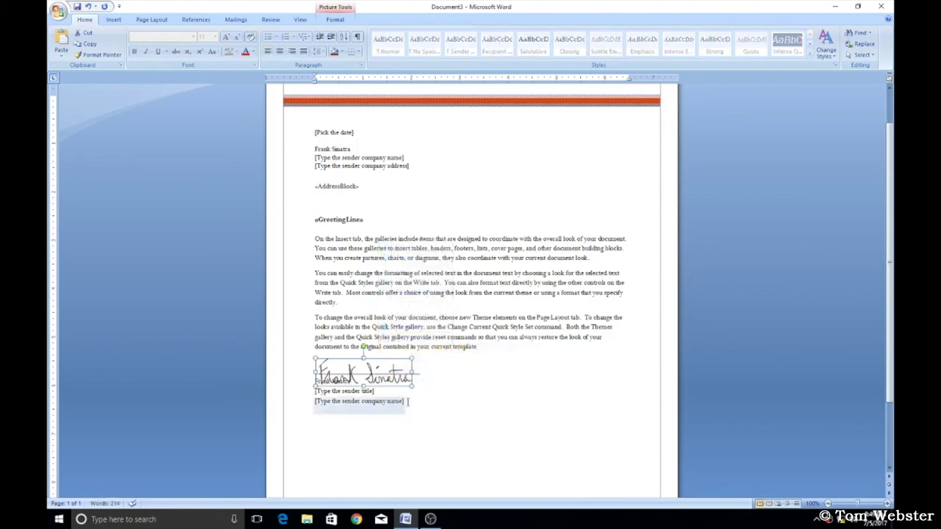